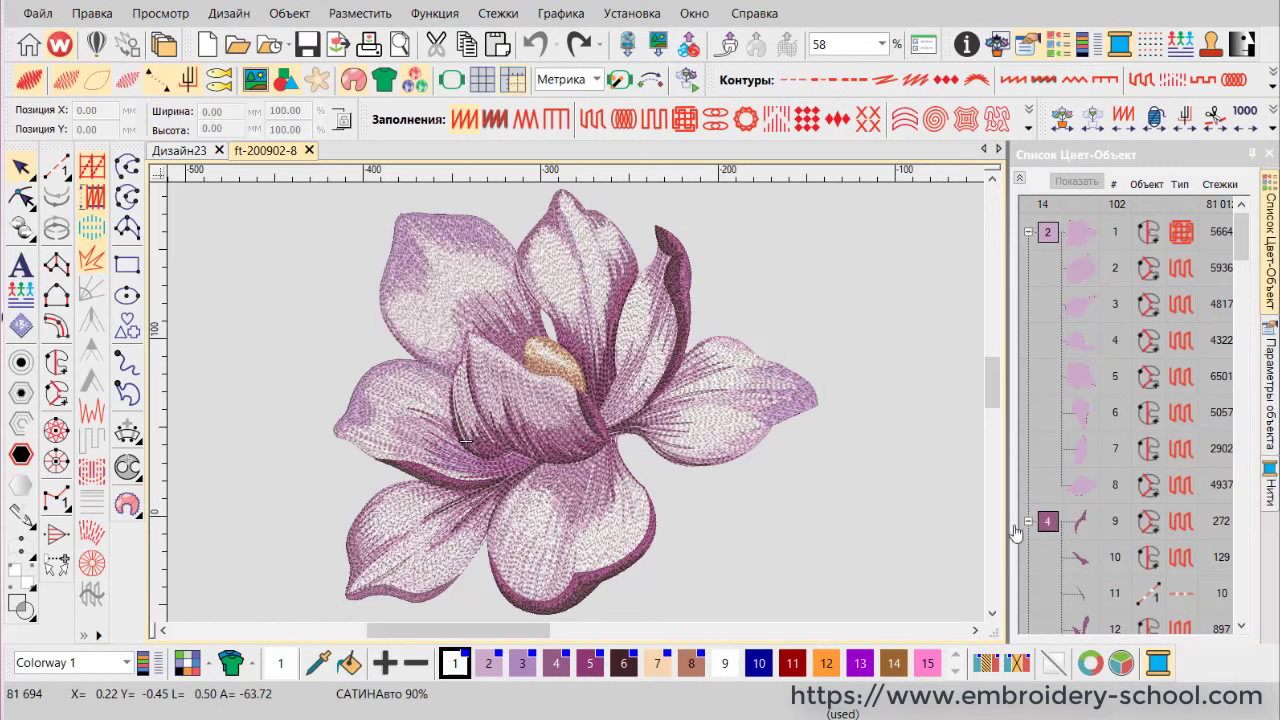
Move the dark shading strip and the purple edge strip off the lower petal into the empty area beside and below the flower
{"action": "left_click", "coordinate": [583, 584]}
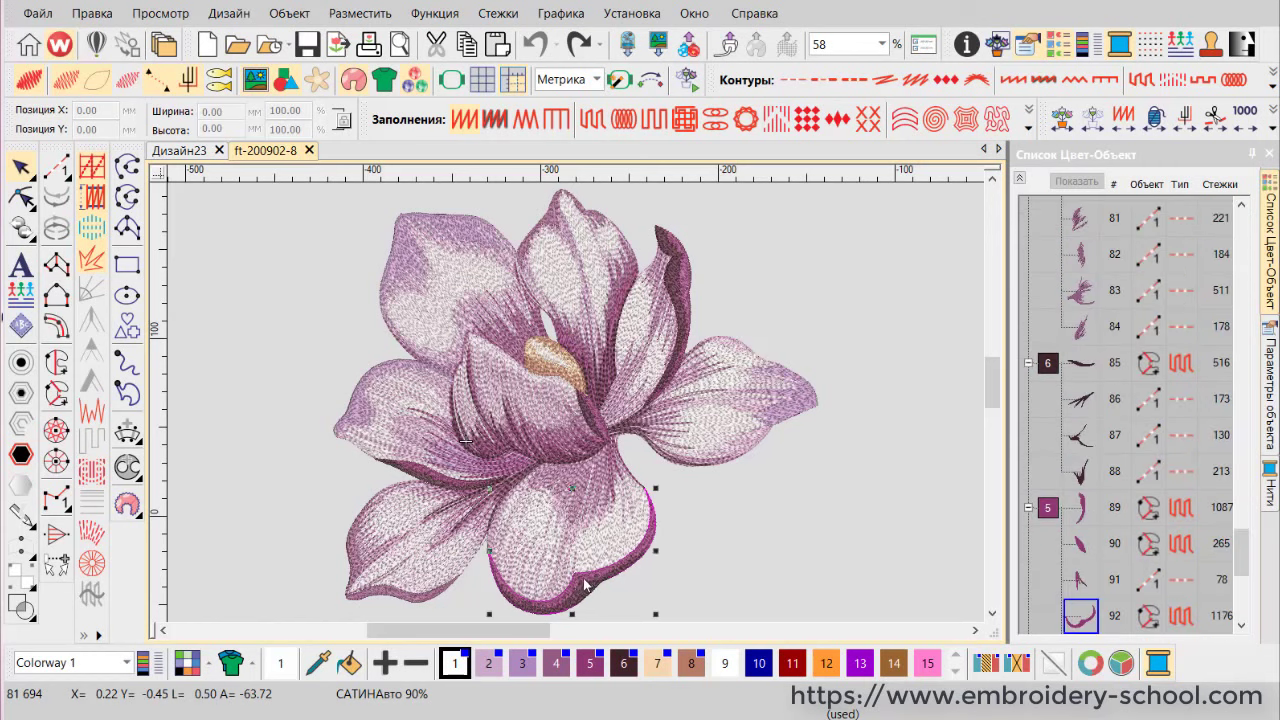
{"action": "left_click_drag", "start_coordinate": [583, 584], "coordinate": [818, 568]}
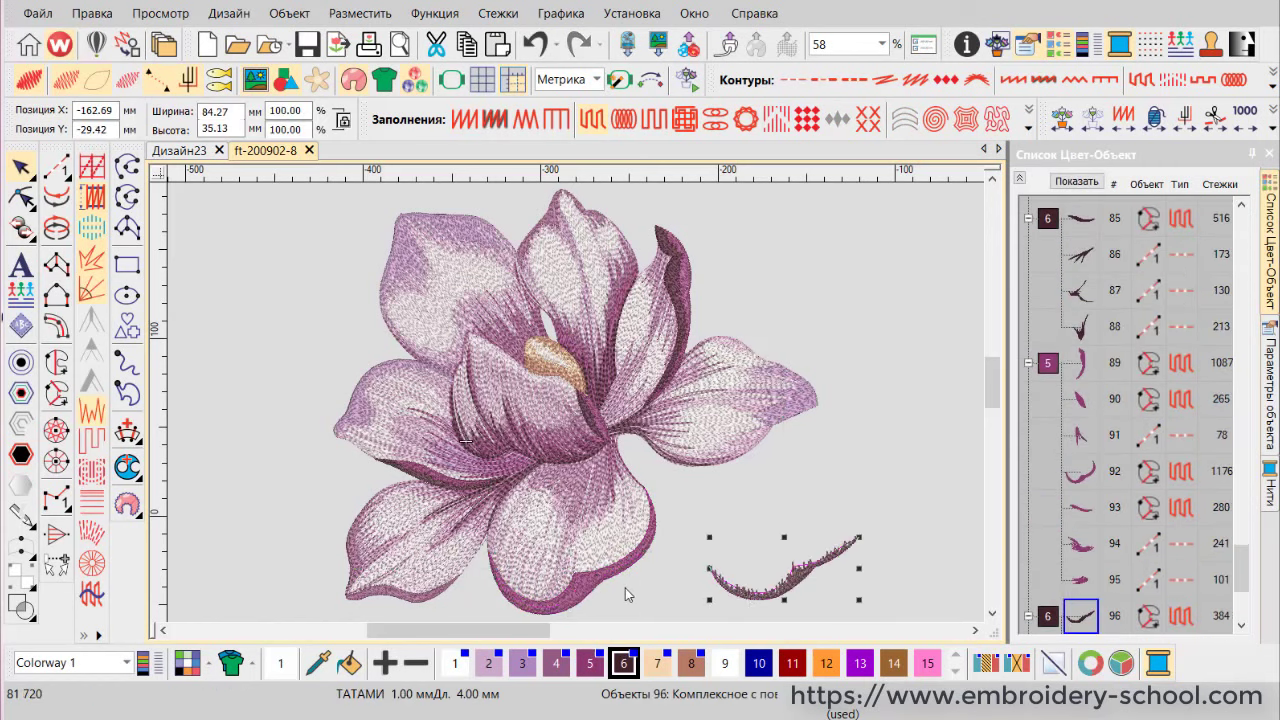
{"action": "scroll", "coordinate": [625, 589], "scroll_direction": "up", "scroll_amount": 2}
{"action": "left_click", "coordinate": [519, 403]}
{"action": "left_click_drag", "start_coordinate": [519, 403], "coordinate": [604, 528]}
{"action": "scroll", "coordinate": [605, 559], "scroll_direction": "up", "scroll_amount": 1}
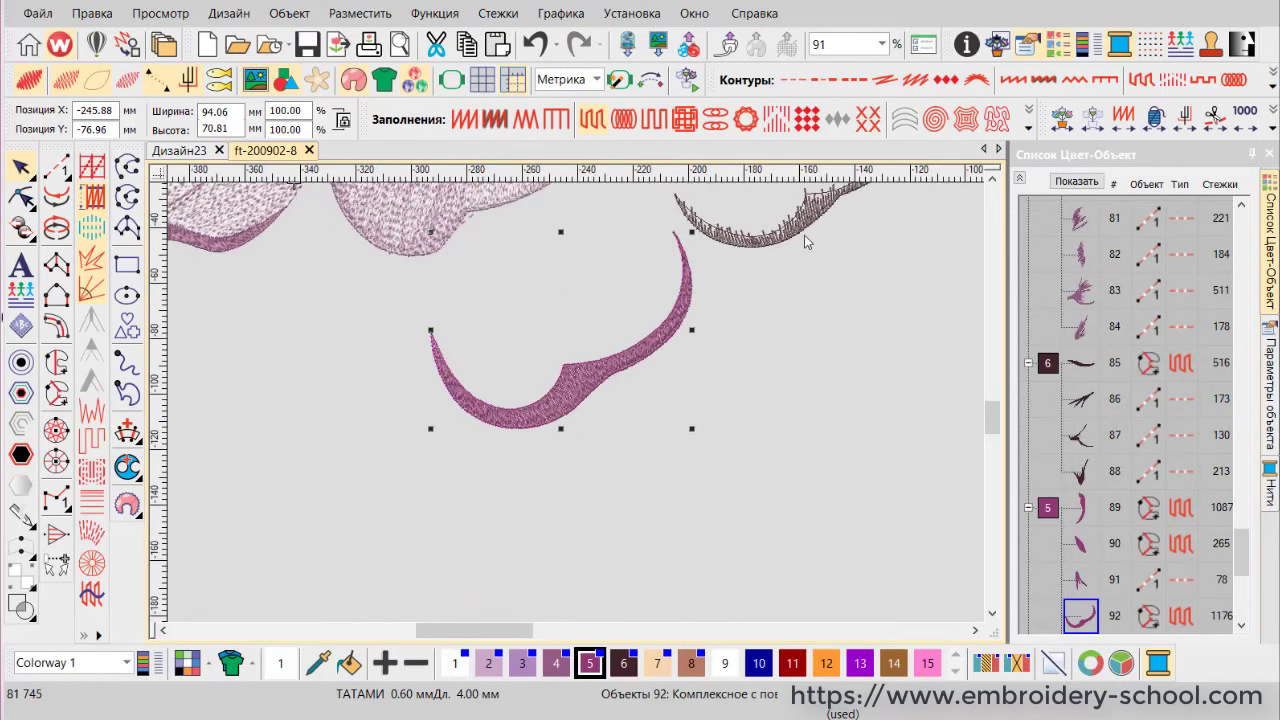
Recolour the detached dark shading strip with colour 5 and show its object properties
{"action": "scroll", "coordinate": [804, 240], "scroll_direction": "down", "scroll_amount": 1}
{"action": "scroll", "coordinate": [586, 374], "scroll_direction": "up", "scroll_amount": 2}
{"action": "left_click", "coordinate": [576, 466]}
{"action": "left_click", "coordinate": [1270, 412]}
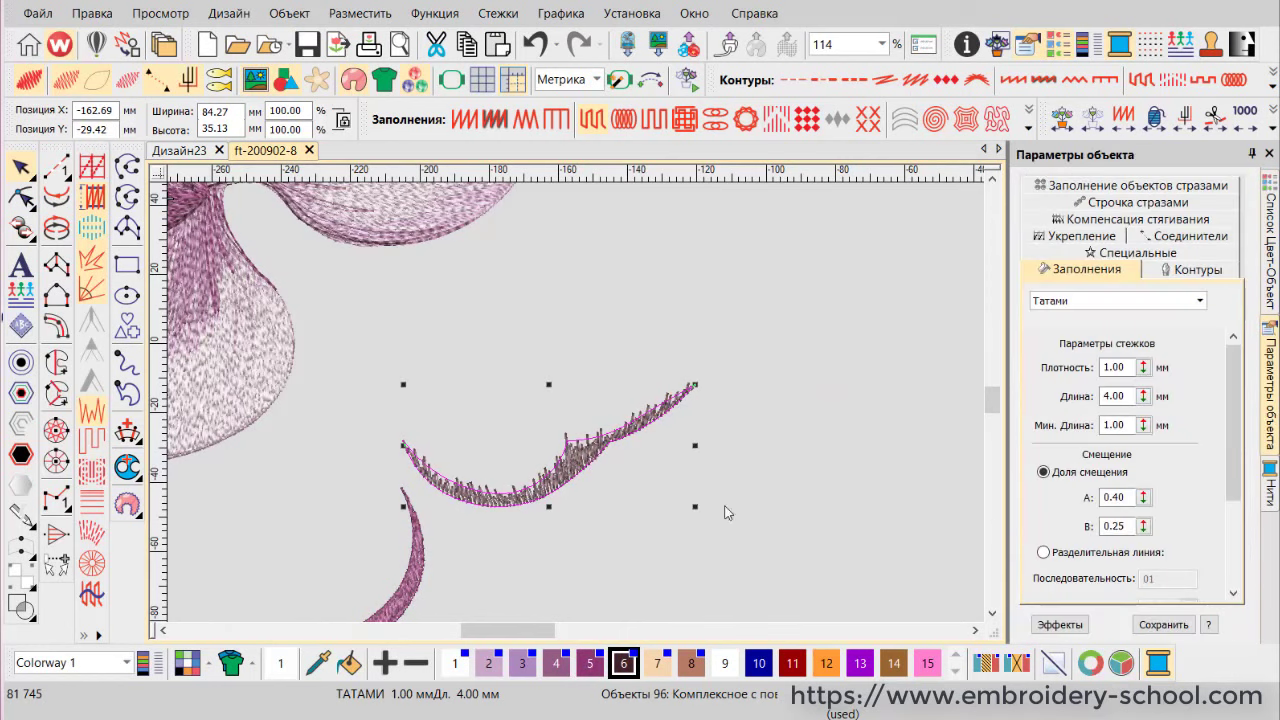
{"action": "left_click", "coordinate": [590, 663]}
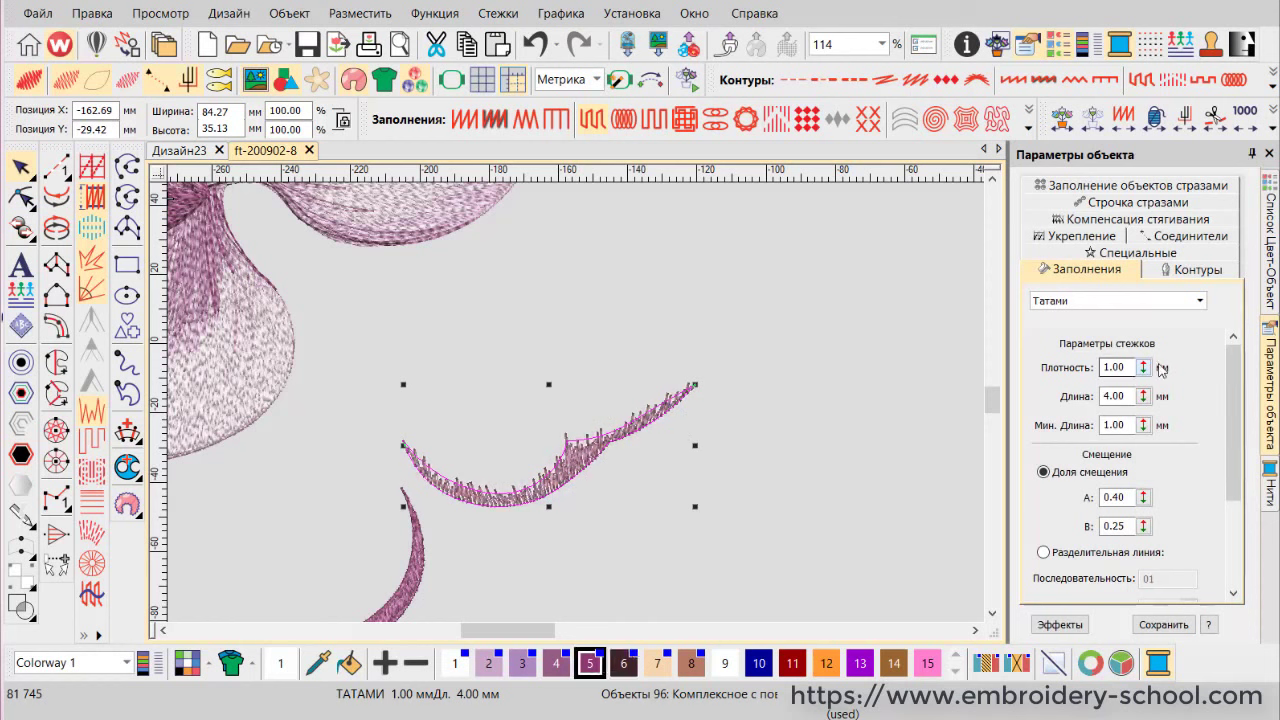
Set the detached shading strip's tatami density to 1.40 mm and try the satin fill on it
{"action": "left_click", "coordinate": [1105, 366]}
{"action": "left_click_drag", "start_coordinate": [1105, 366], "coordinate": [1105, 290]}
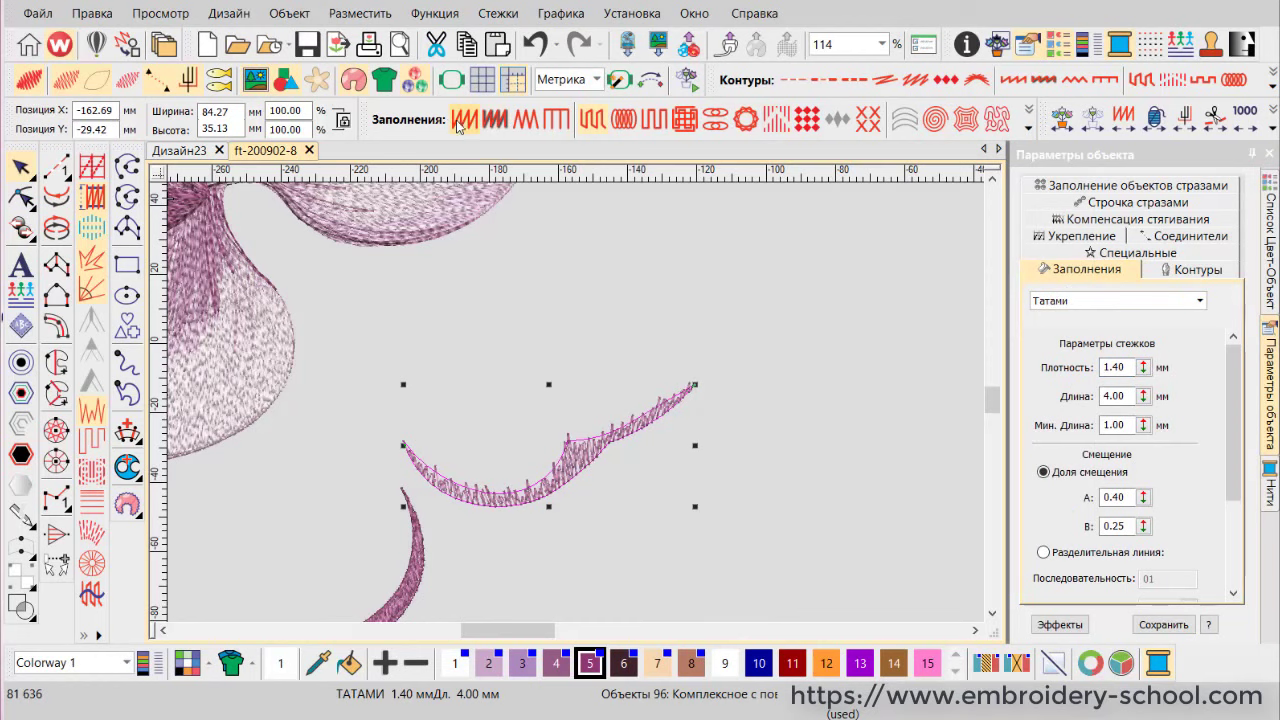
{"action": "left_click", "coordinate": [462, 120]}
{"action": "key", "text": "Escape"}
{"action": "key", "text": "0"}
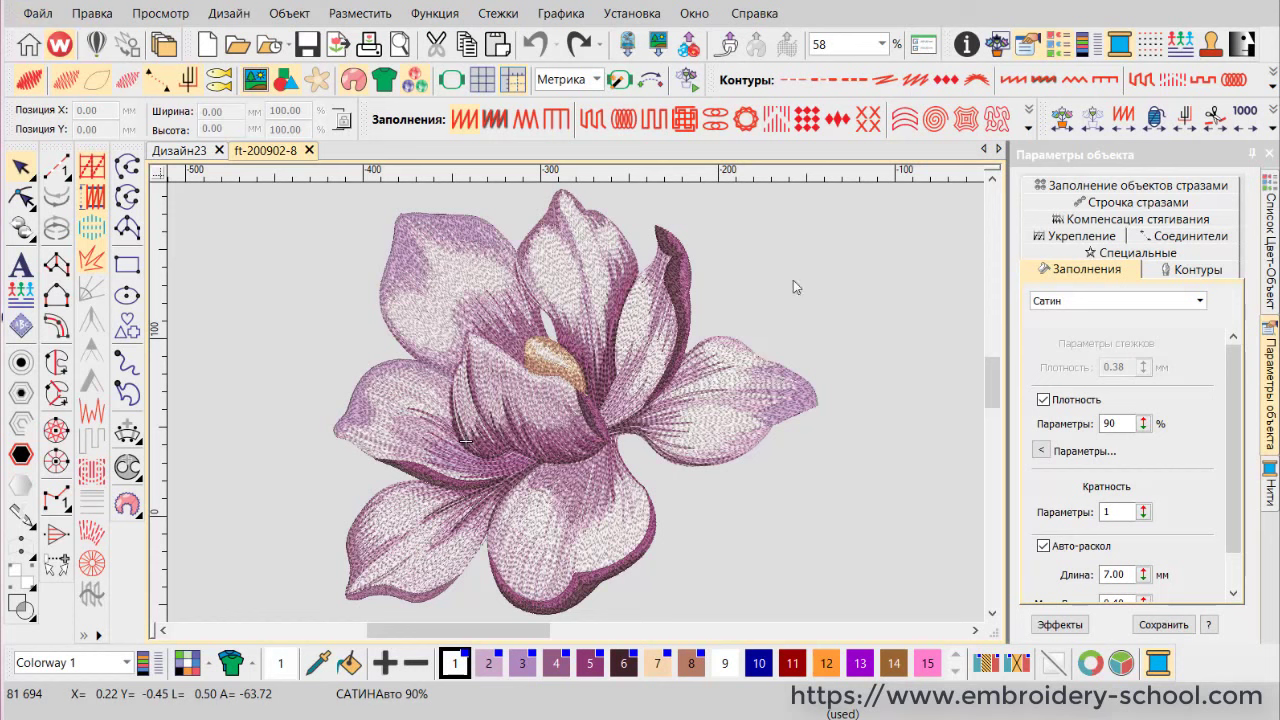
Export the flower design as machine file ft-200902-8 in Husqvarna Viking/Pfaff (*.VP3) format
{"action": "left_click", "coordinate": [38, 14]}
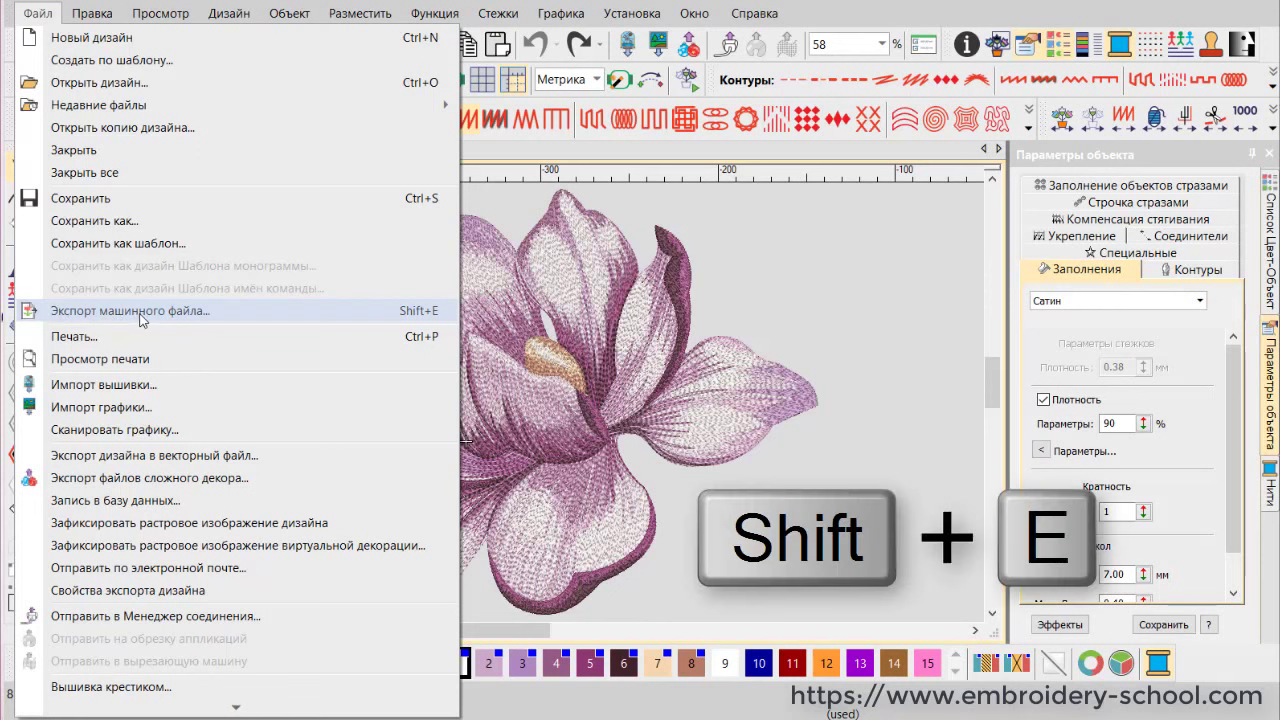
{"action": "left_click", "coordinate": [417, 316]}
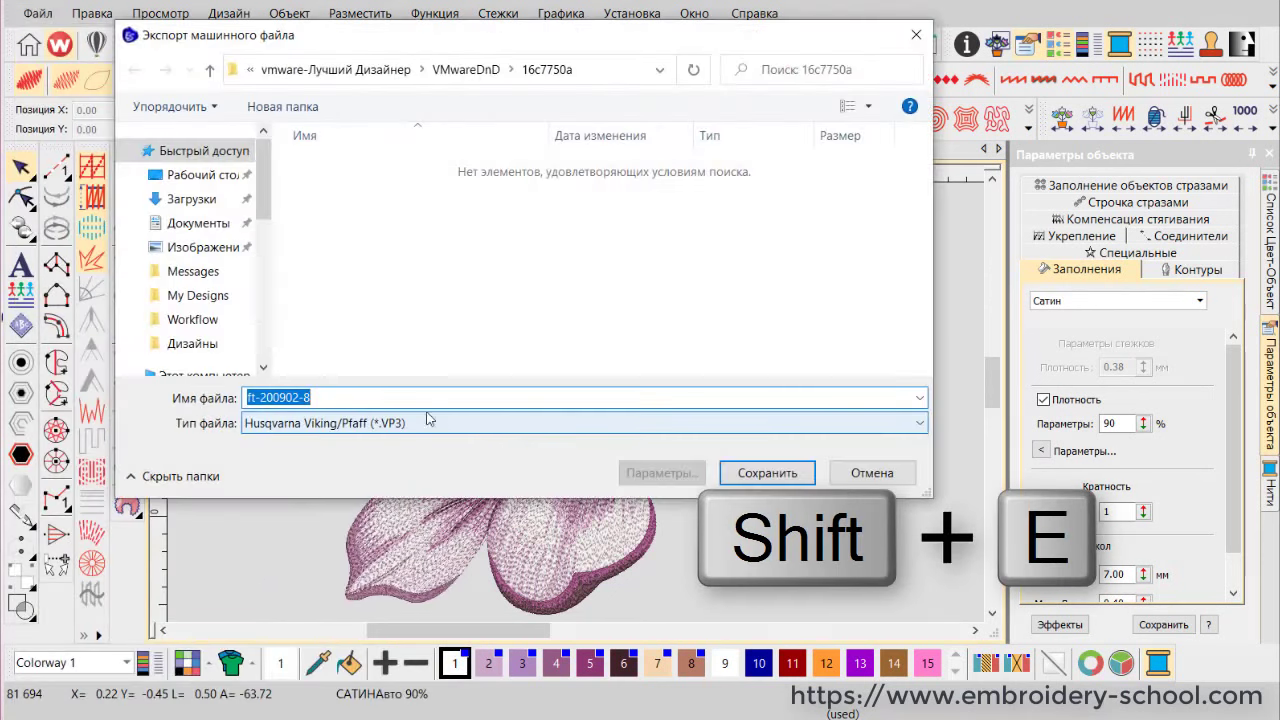
{"action": "left_click", "coordinate": [903, 423]}
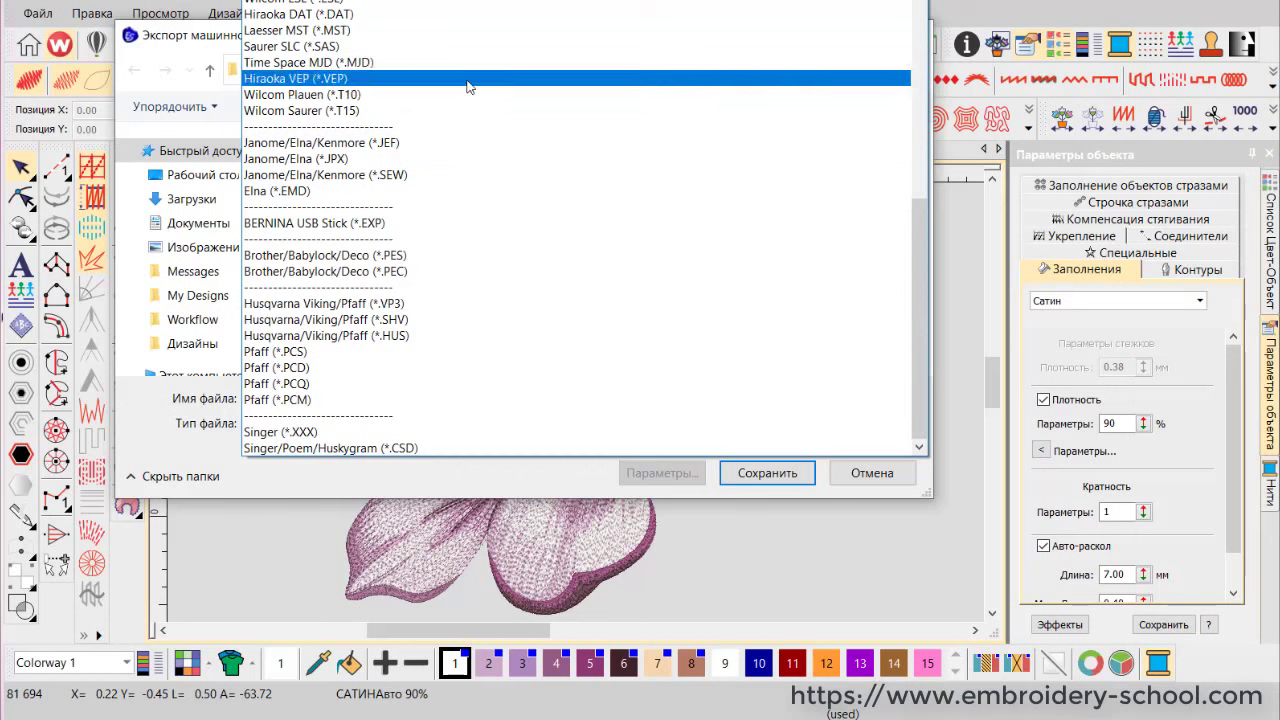
{"action": "left_click", "coordinate": [514, 482]}
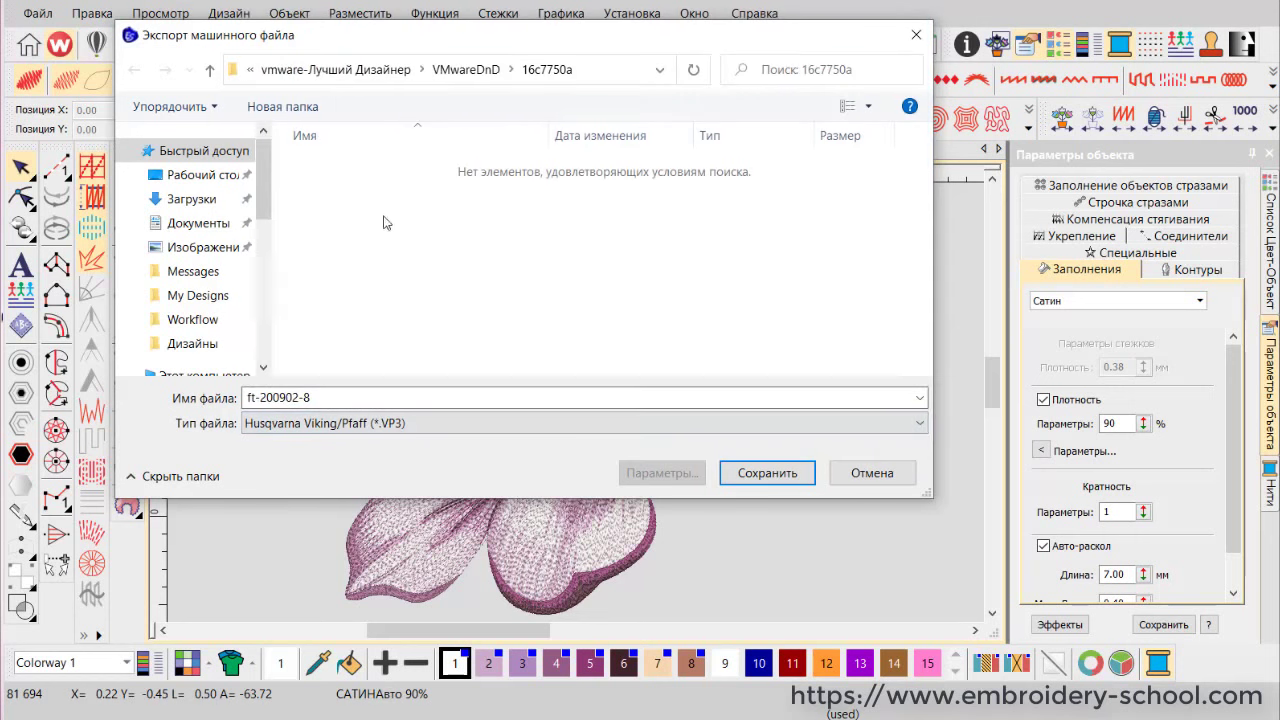
{"action": "left_click", "coordinate": [771, 476]}
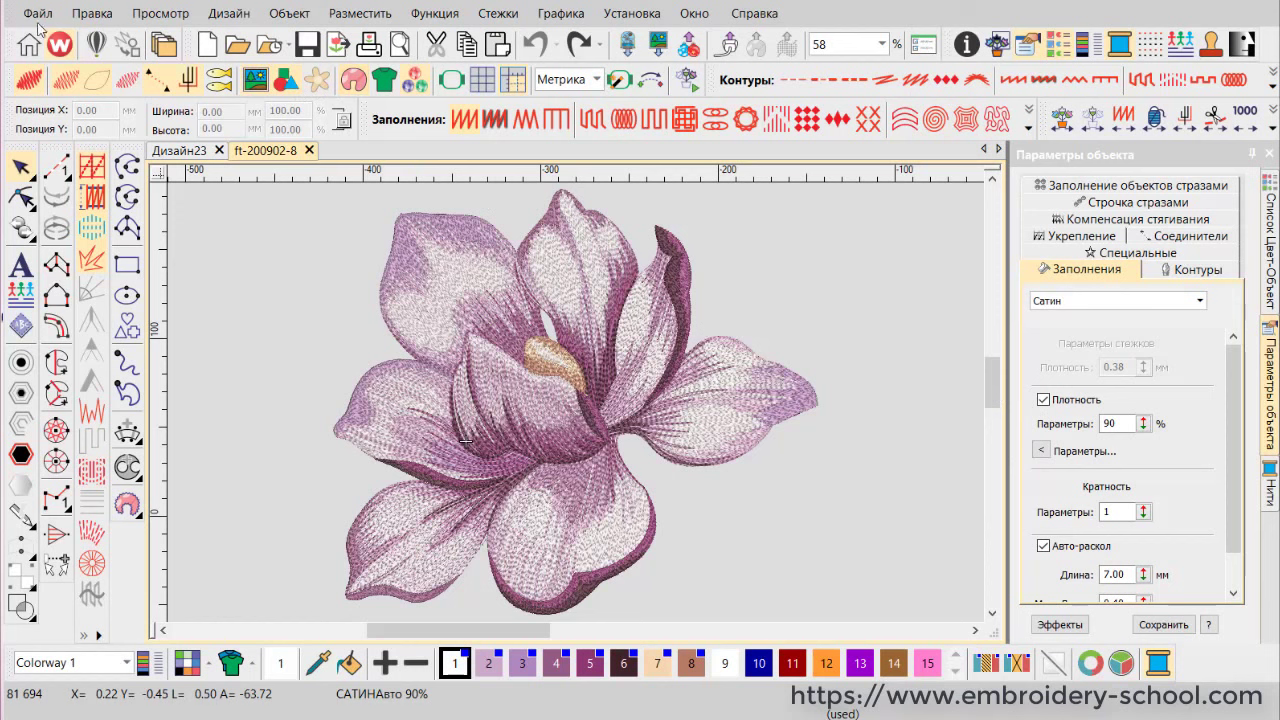
Review the machine file formats available for exporting the flower design, then cancel the export
{"action": "left_click", "coordinate": [38, 13]}
{"action": "left_click", "coordinate": [172, 312]}
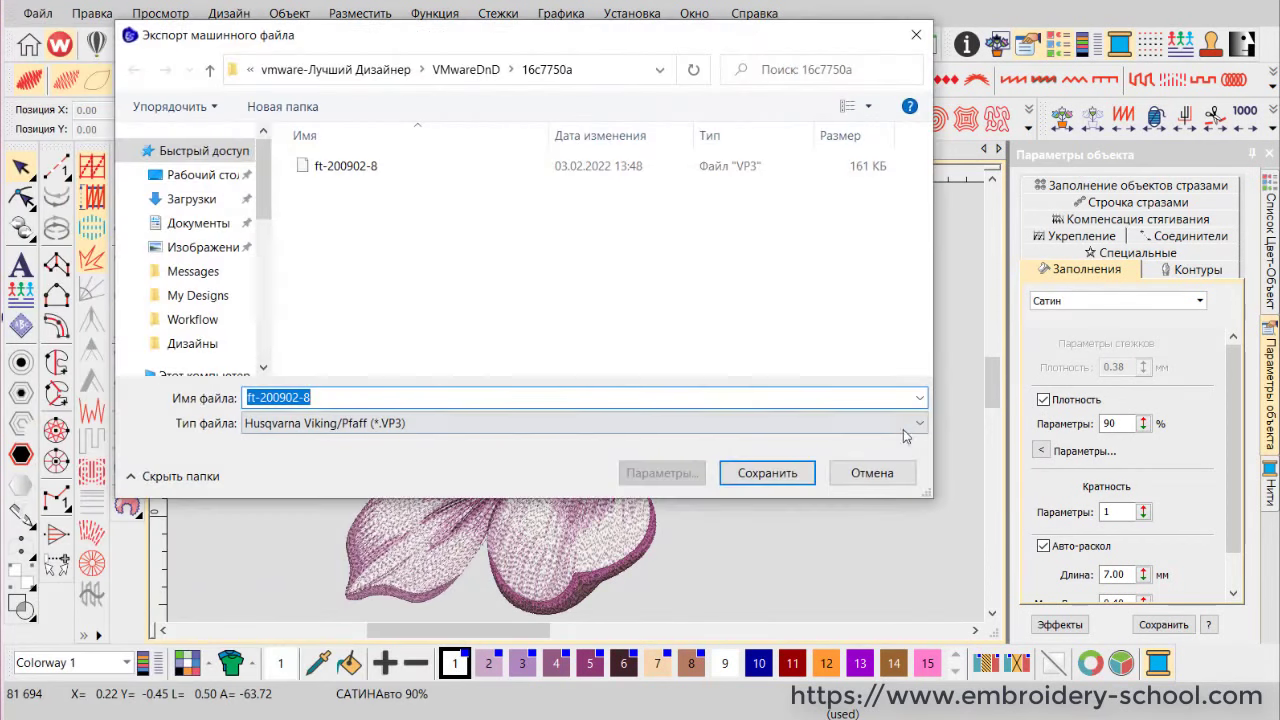
{"action": "left_click", "coordinate": [706, 422]}
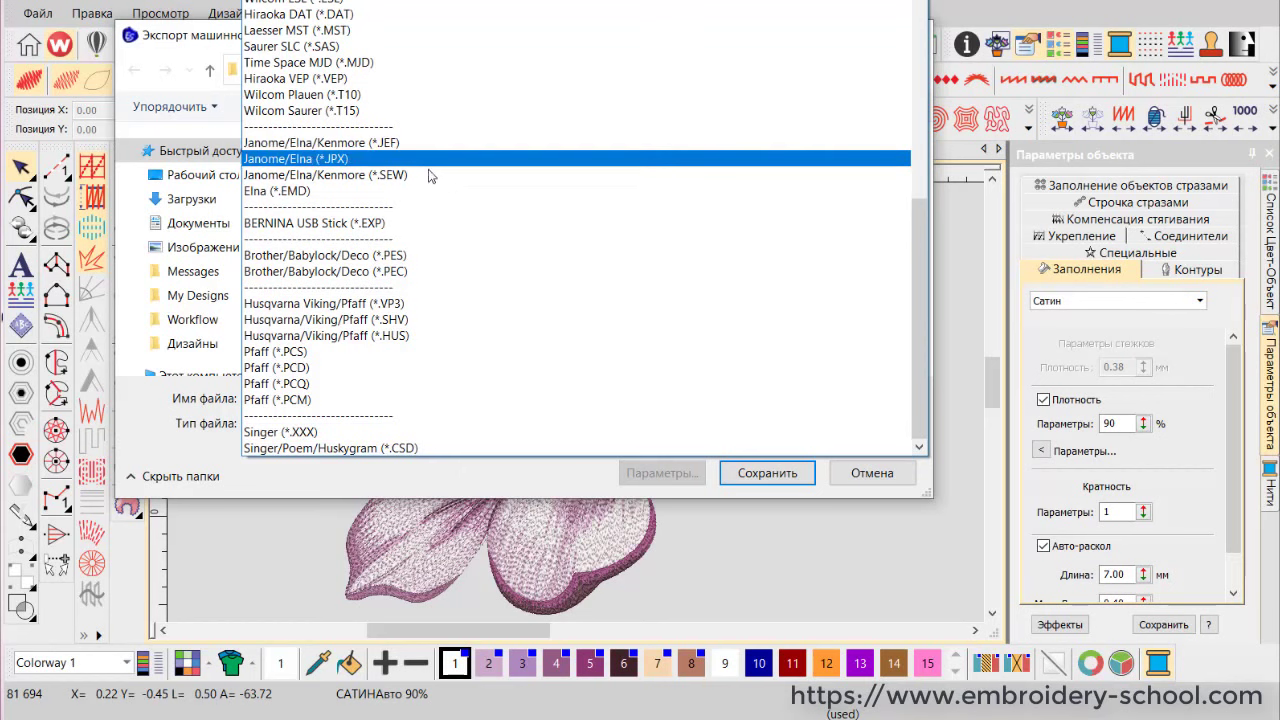
{"action": "left_click", "coordinate": [538, 474]}
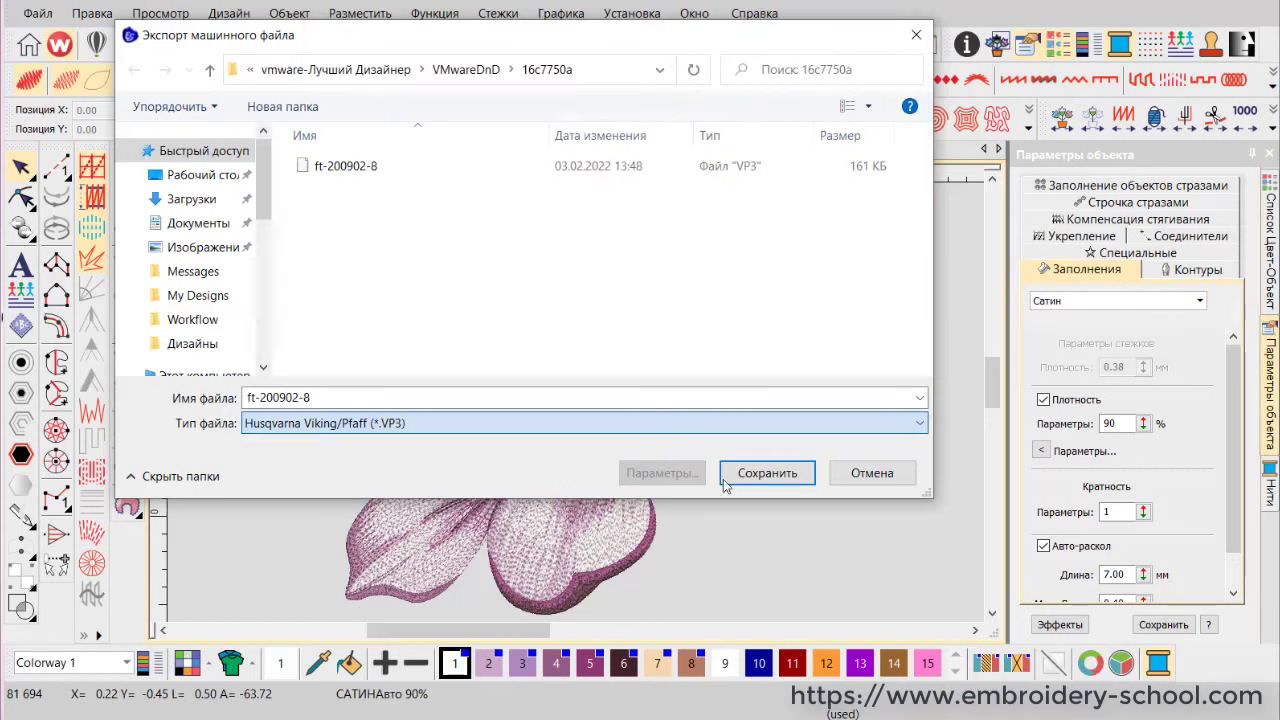
{"action": "left_click", "coordinate": [872, 474]}
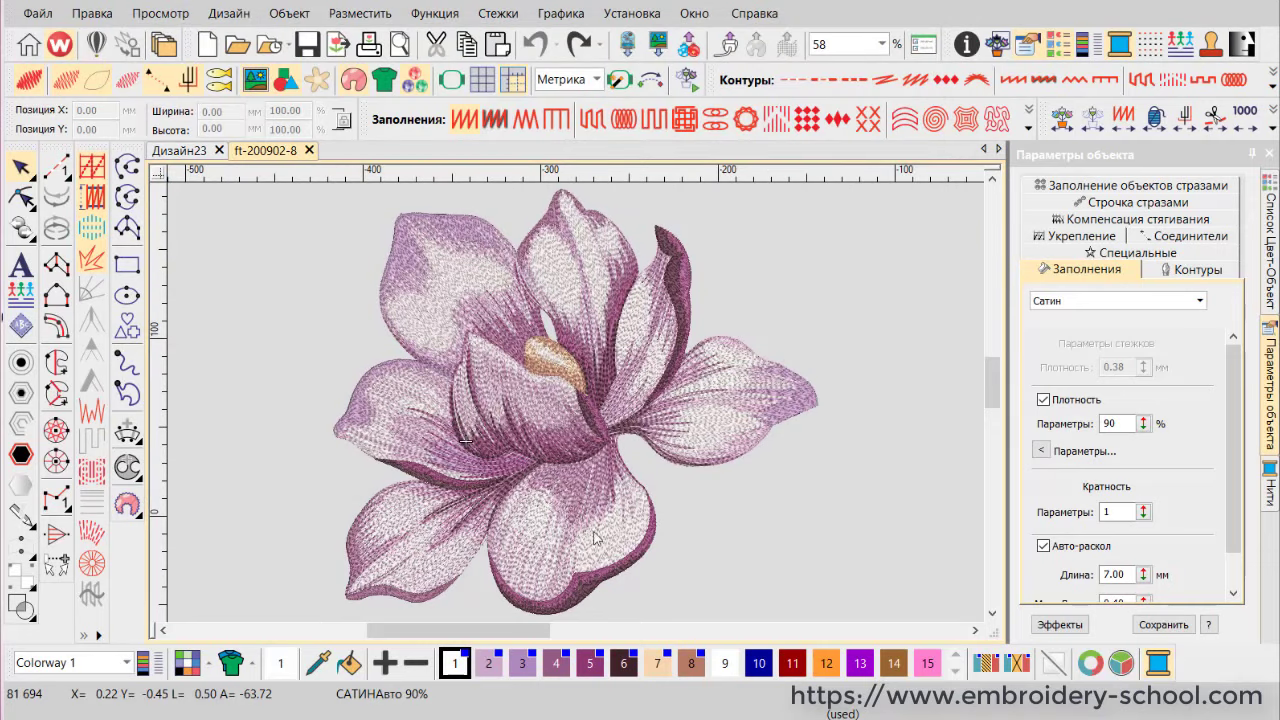
In the Дизайн23 design, inspect the magenta heart's stitches and outline properties, then show the Color-Object List
{"action": "left_click", "coordinate": [178, 150]}
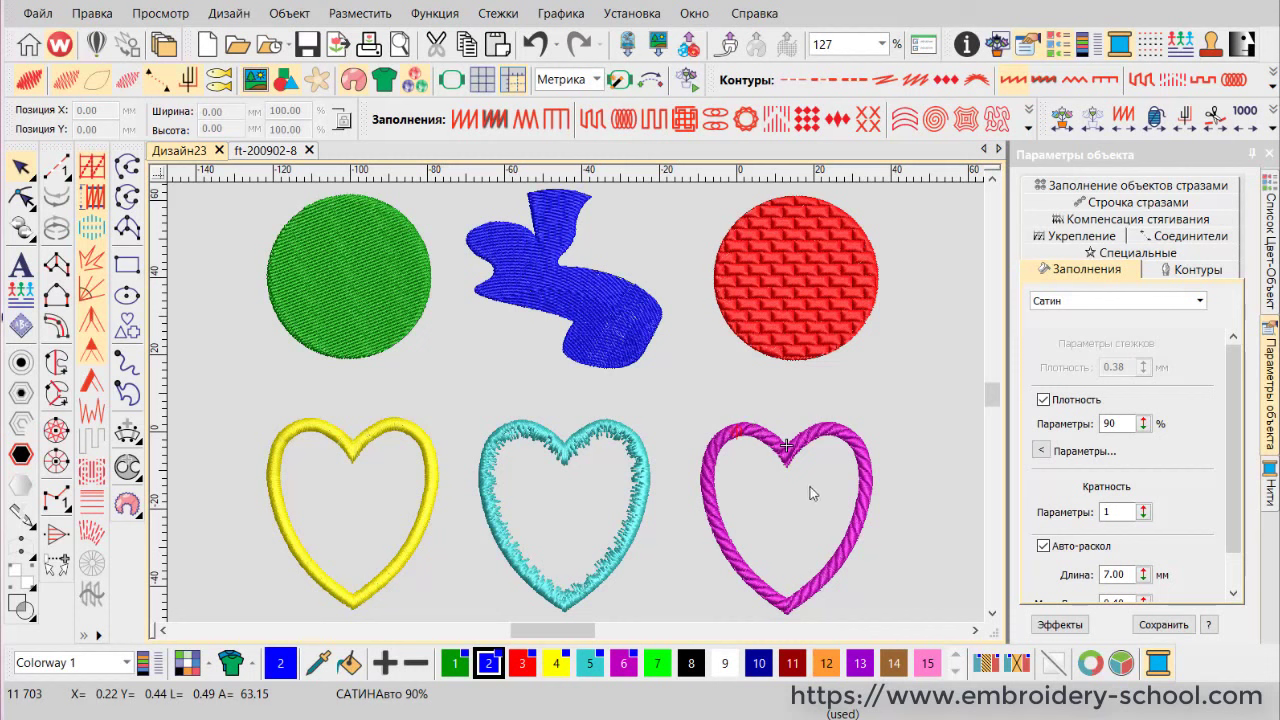
{"action": "left_click", "coordinate": [862, 516]}
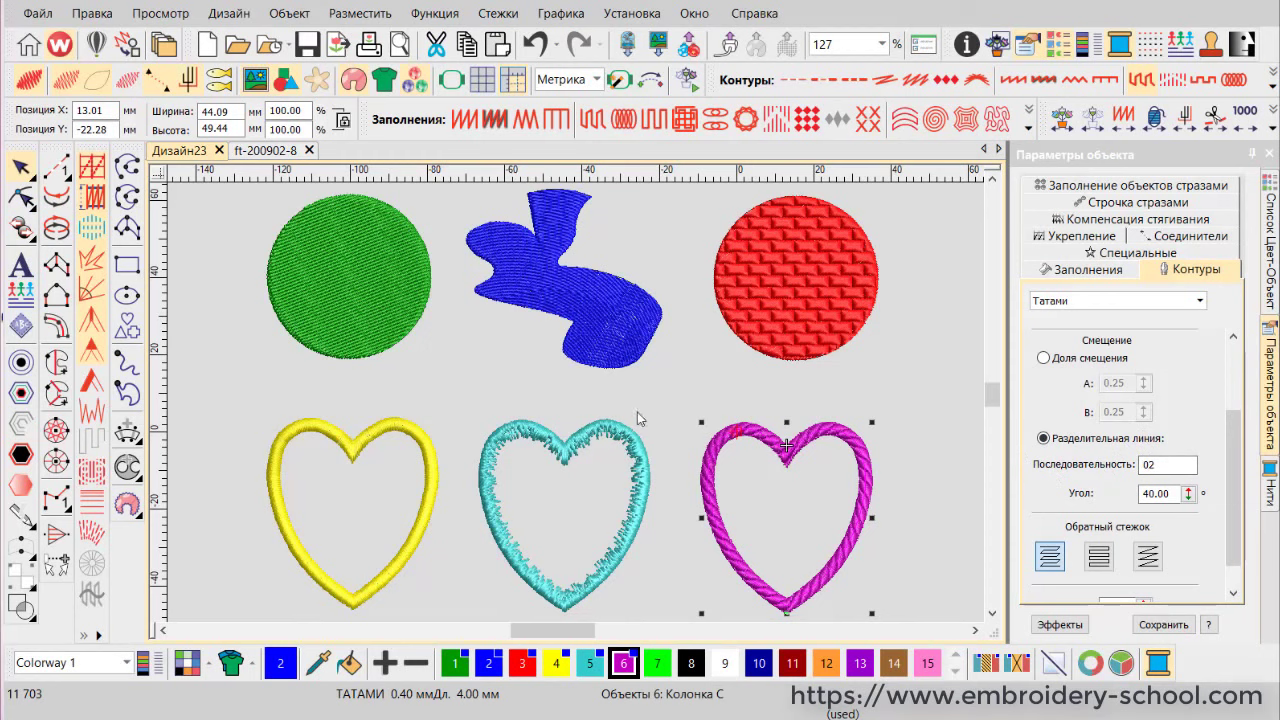
{"action": "scroll", "coordinate": [866, 581], "scroll_direction": "up", "scroll_amount": 2}
{"action": "scroll", "coordinate": [255, 240], "scroll_direction": "up", "scroll_amount": 1}
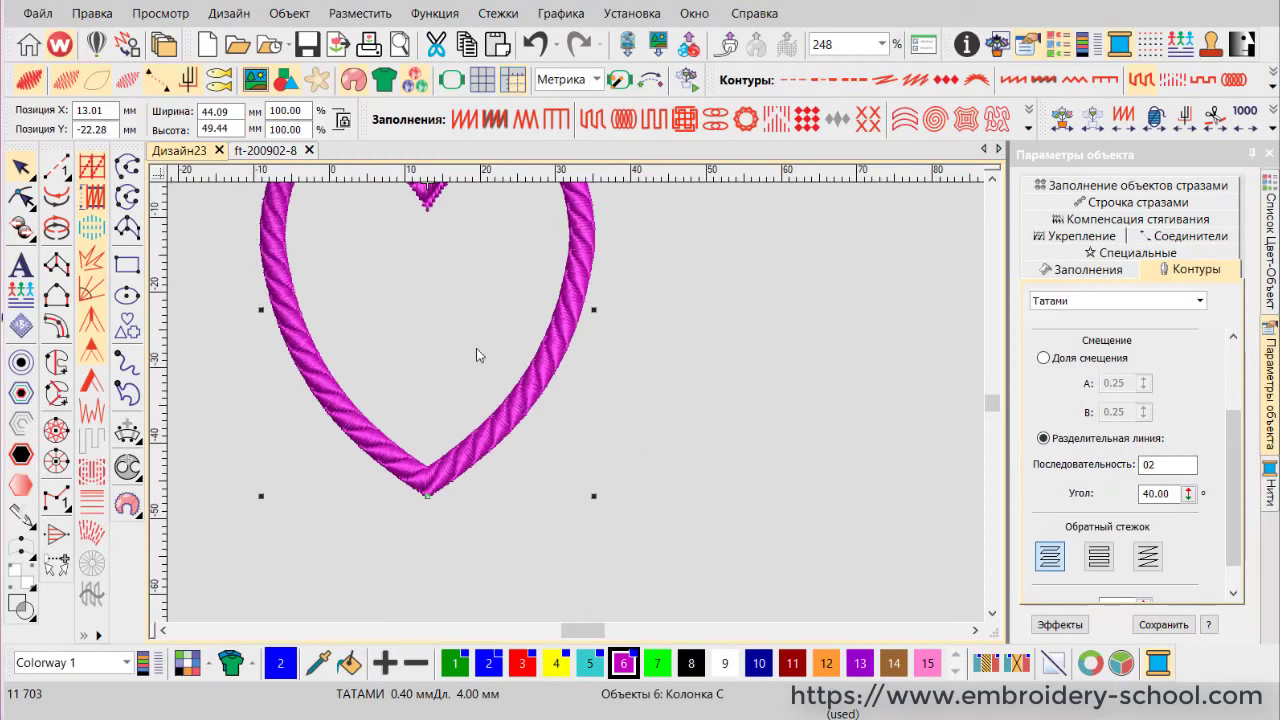
{"action": "scroll", "coordinate": [526, 366], "scroll_direction": "down", "scroll_amount": 3}
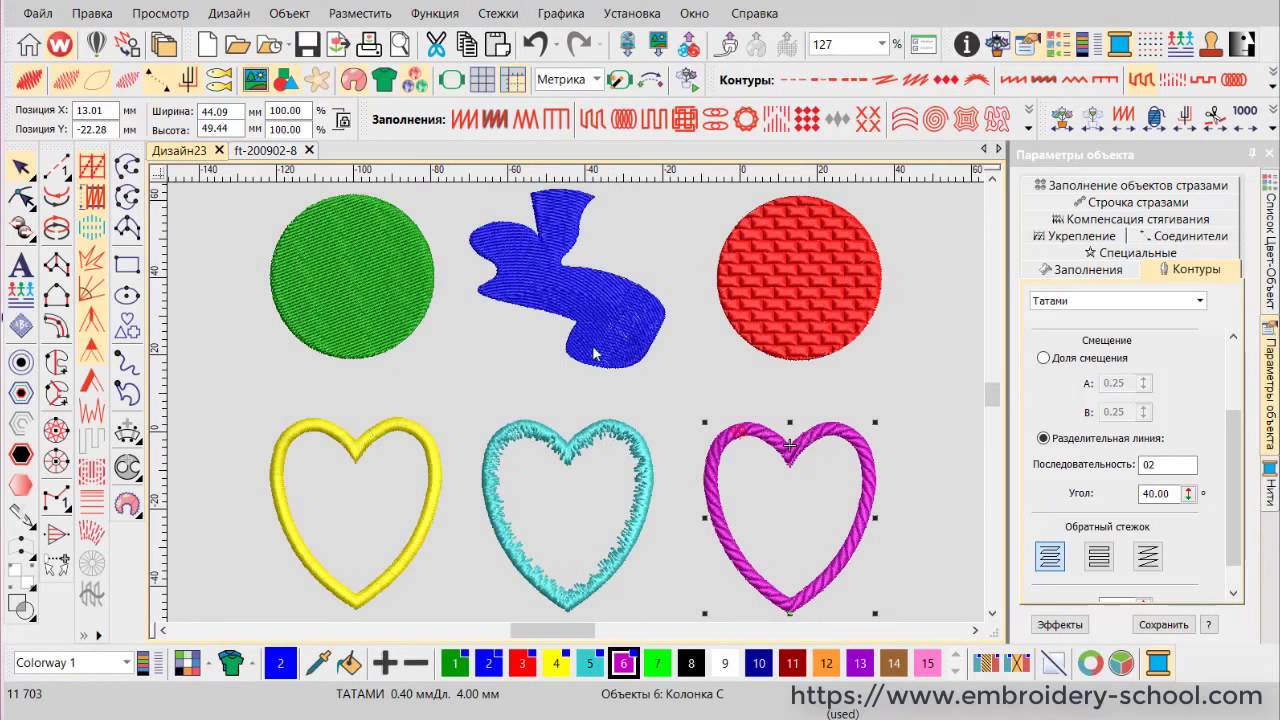
{"action": "left_click", "coordinate": [1270, 272]}
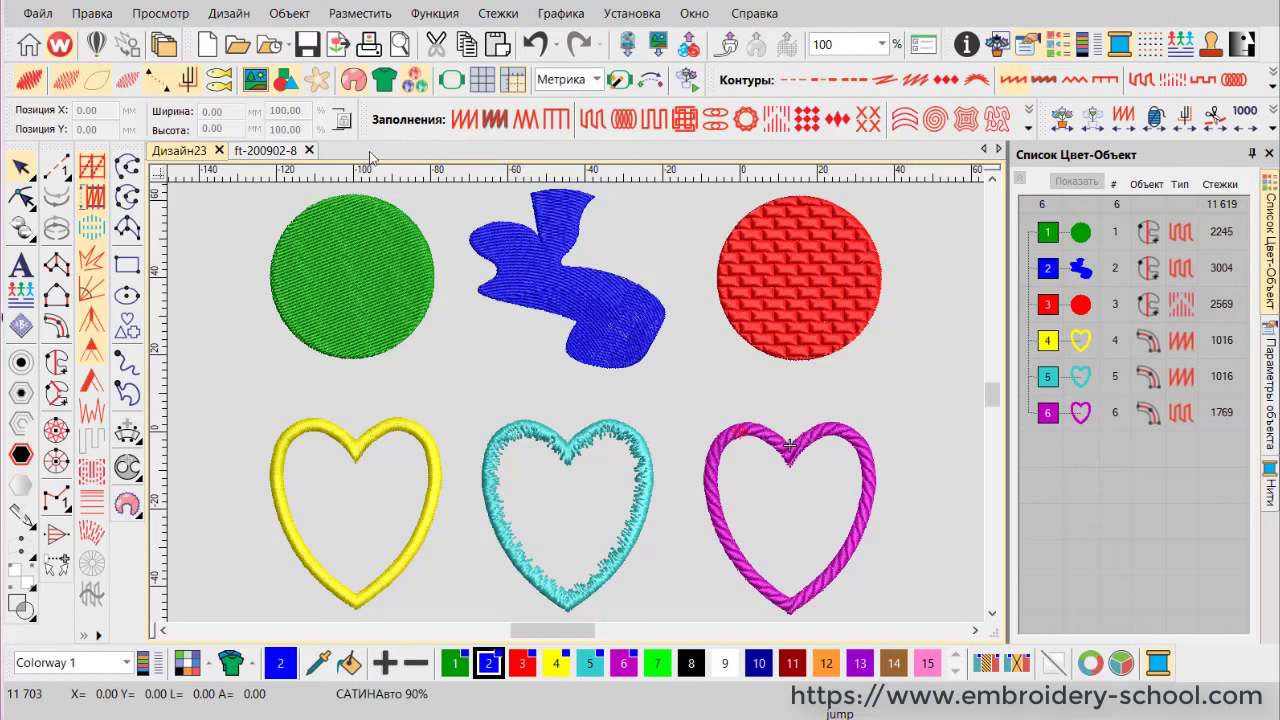
Start opening a design and examine the list of supported embroidery file types, keeping the filter at all files
{"action": "left_click", "coordinate": [36, 16]}
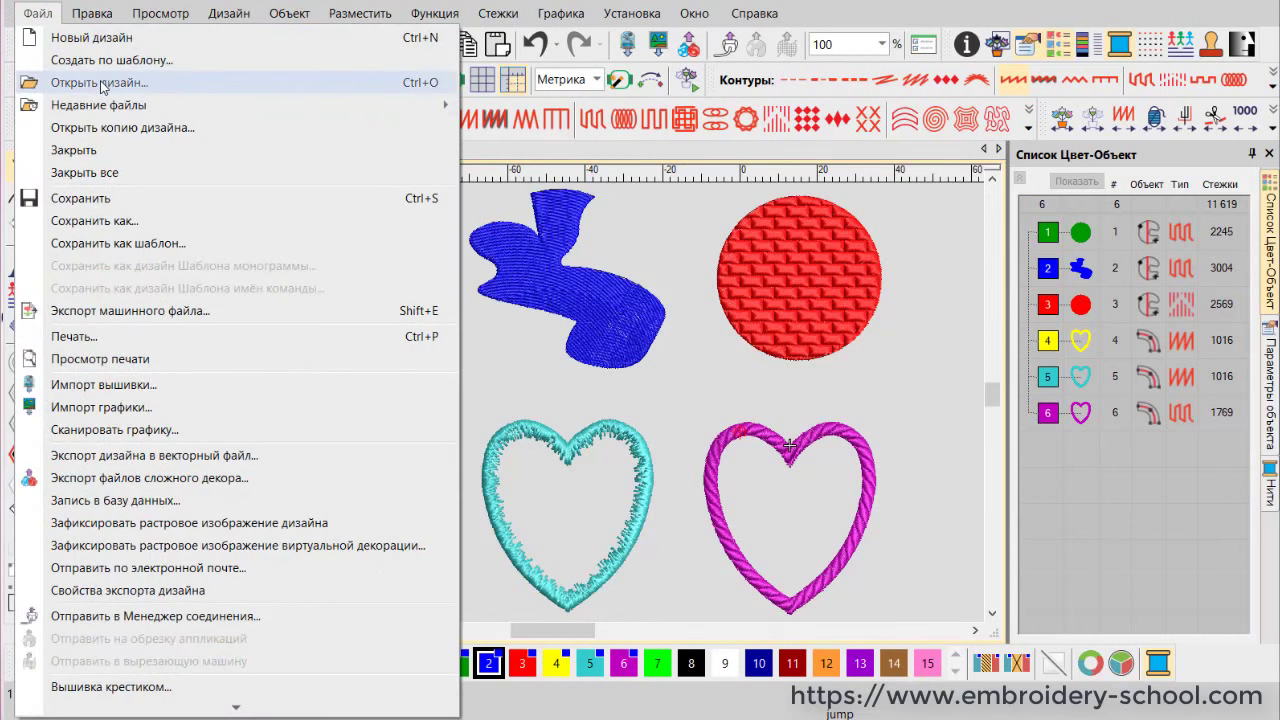
{"action": "left_click", "coordinate": [99, 83]}
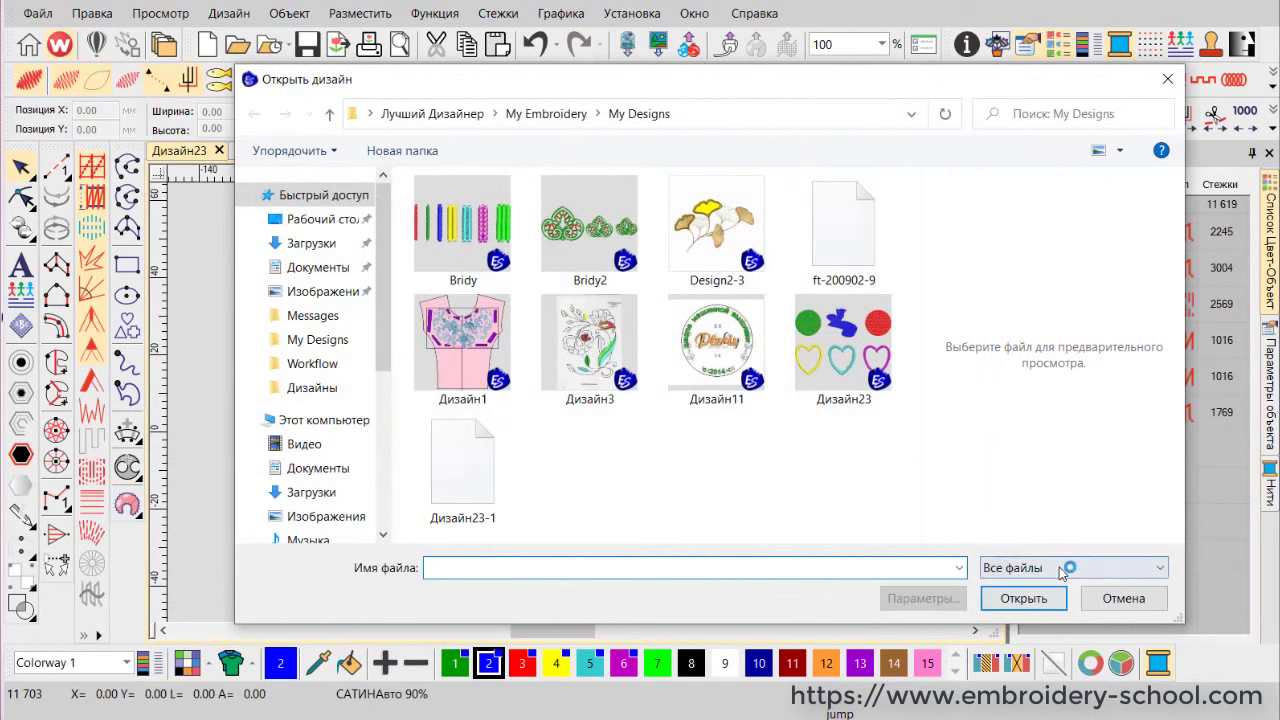
{"action": "left_click", "coordinate": [1063, 568]}
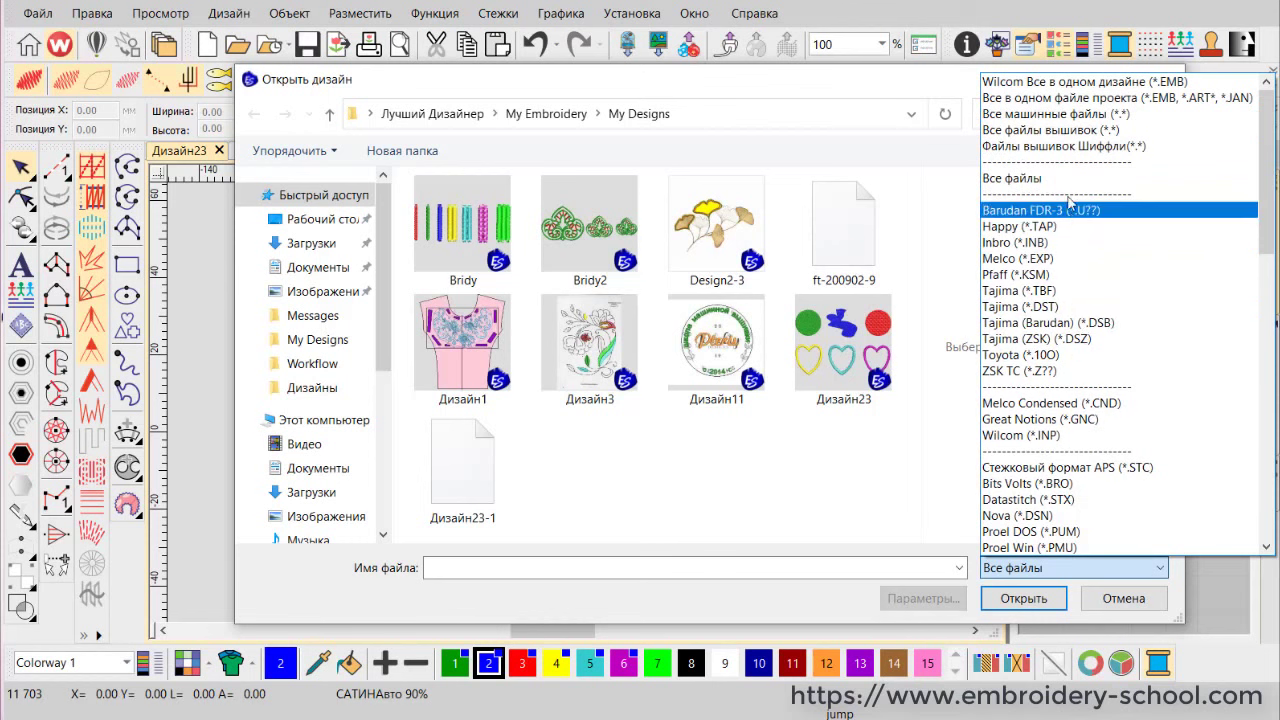
{"action": "scroll", "coordinate": [1118, 515], "scroll_direction": "down", "scroll_amount": 1}
{"action": "scroll", "coordinate": [1140, 490], "scroll_direction": "up", "scroll_amount": 3}
{"action": "scroll", "coordinate": [1156, 470], "scroll_direction": "down", "scroll_amount": 7}
{"action": "scroll", "coordinate": [1156, 481], "scroll_direction": "down", "scroll_amount": 4}
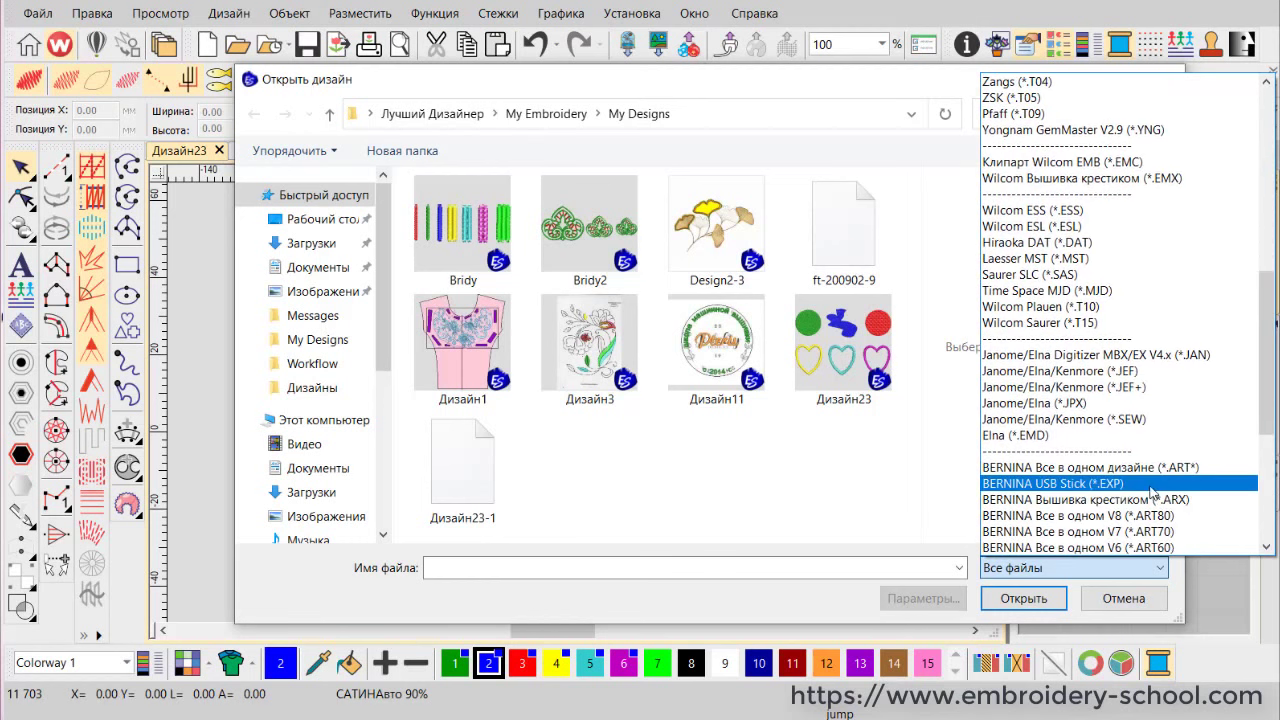
{"action": "scroll", "coordinate": [1148, 488], "scroll_direction": "up", "scroll_amount": 1}
{"action": "scroll", "coordinate": [1133, 443], "scroll_direction": "up", "scroll_amount": 9}
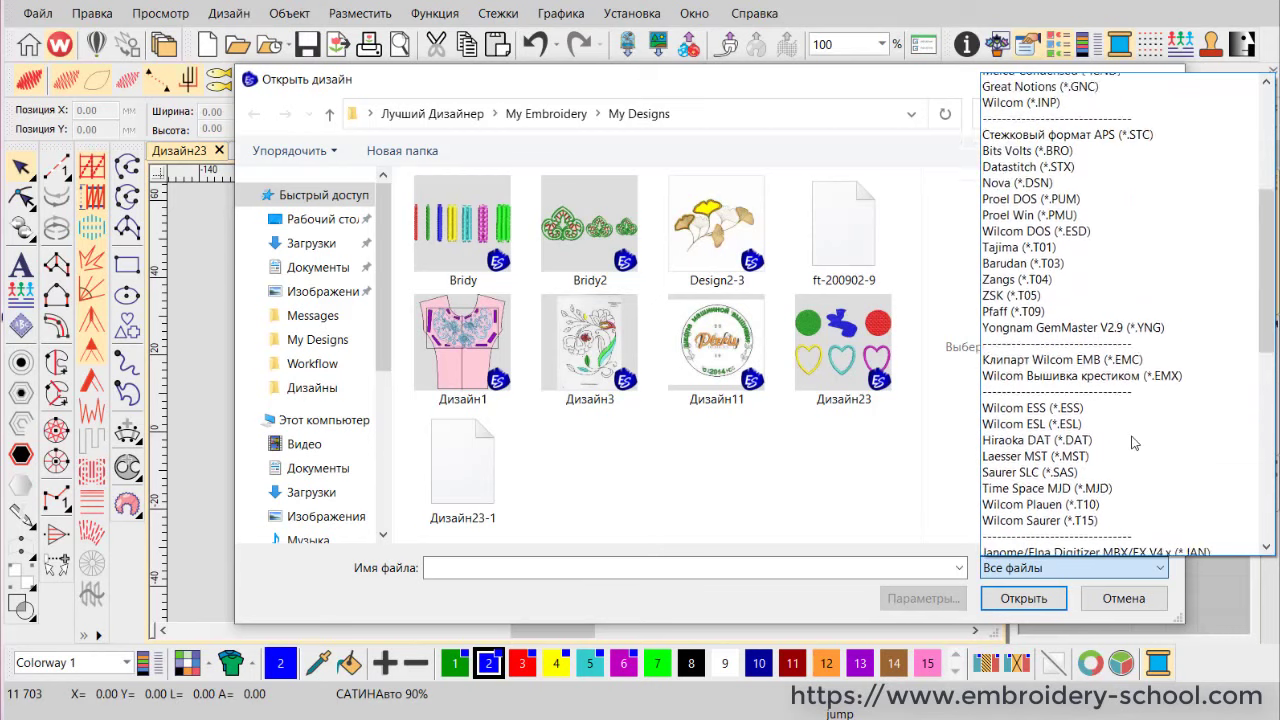
{"action": "scroll", "coordinate": [1125, 302], "scroll_direction": "up", "scroll_amount": 1}
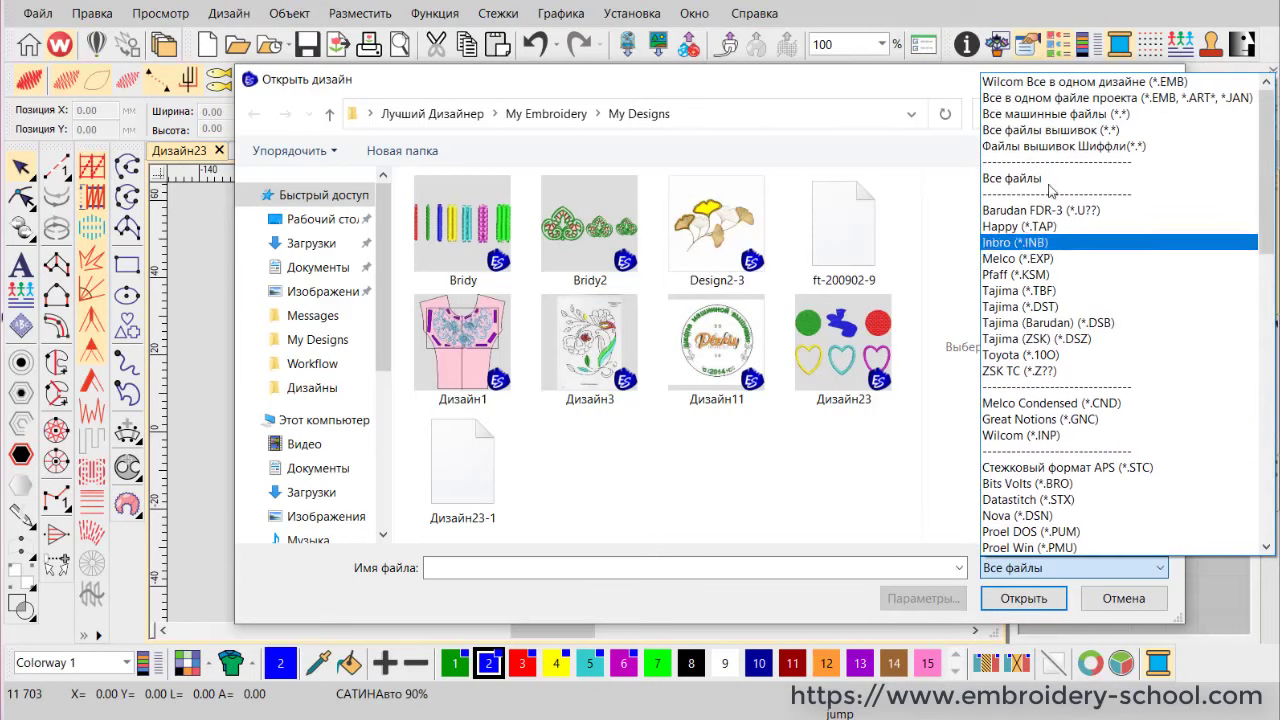
{"action": "left_click", "coordinate": [1011, 179]}
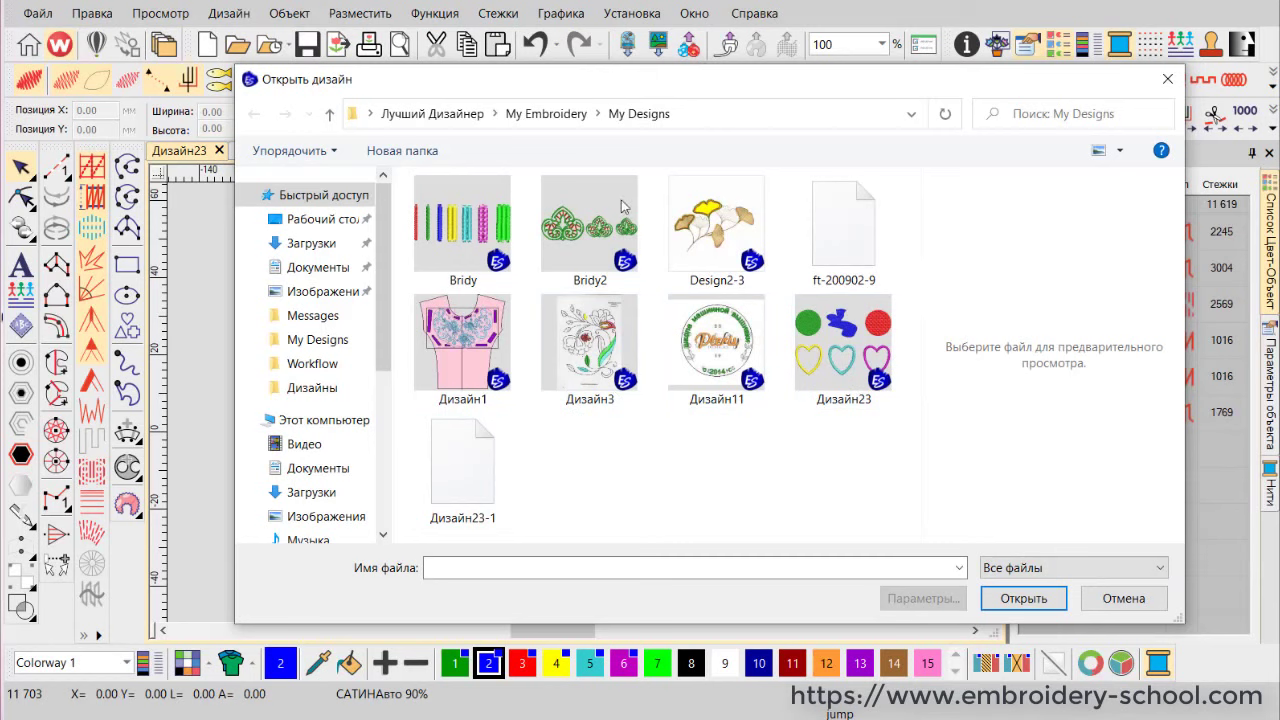
Open the file Дизайн23-1 with auto-connector recognition on and object/outline recognition off
{"action": "left_click", "coordinate": [465, 483]}
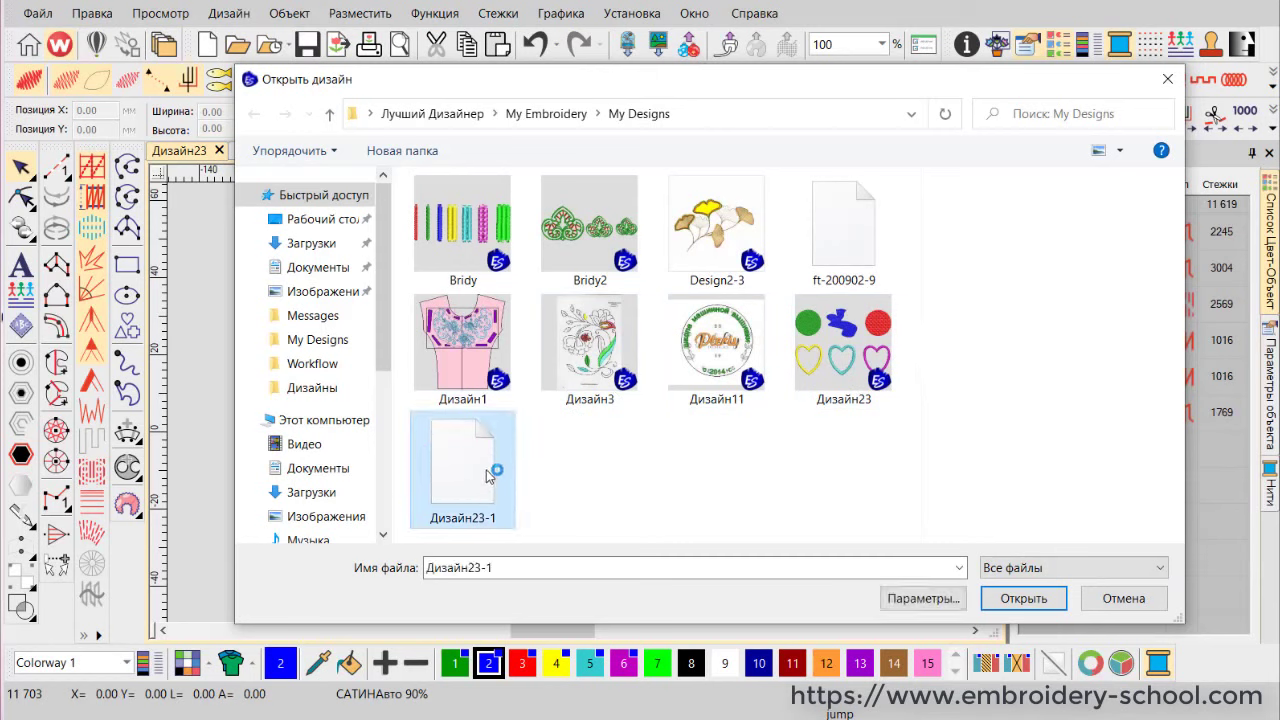
{"action": "left_click", "coordinate": [929, 599]}
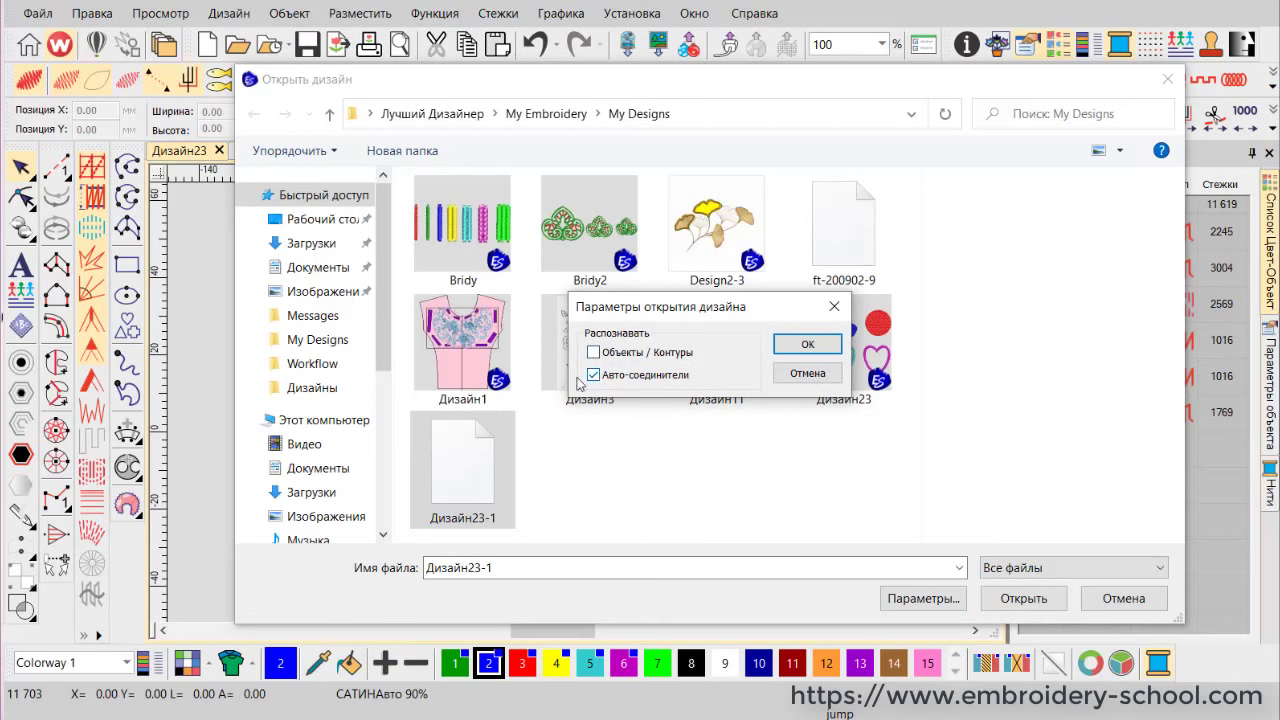
{"action": "left_click", "coordinate": [808, 345]}
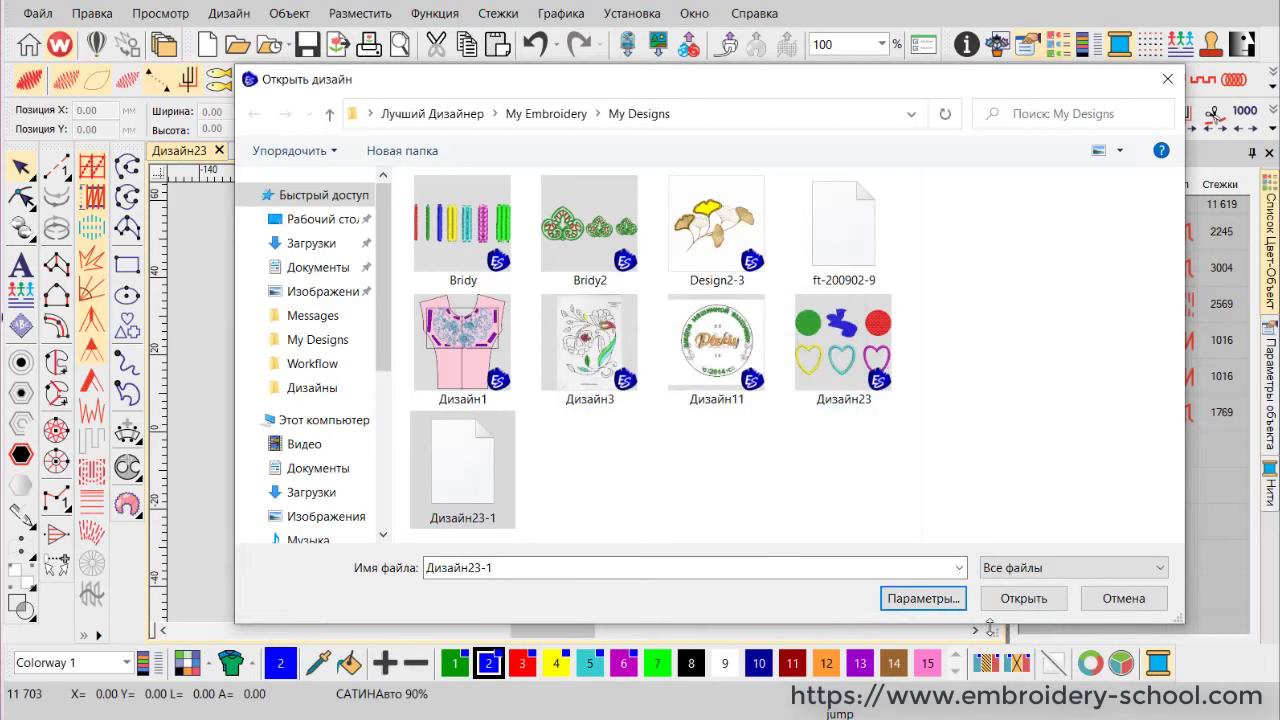
{"action": "left_click", "coordinate": [1023, 600]}
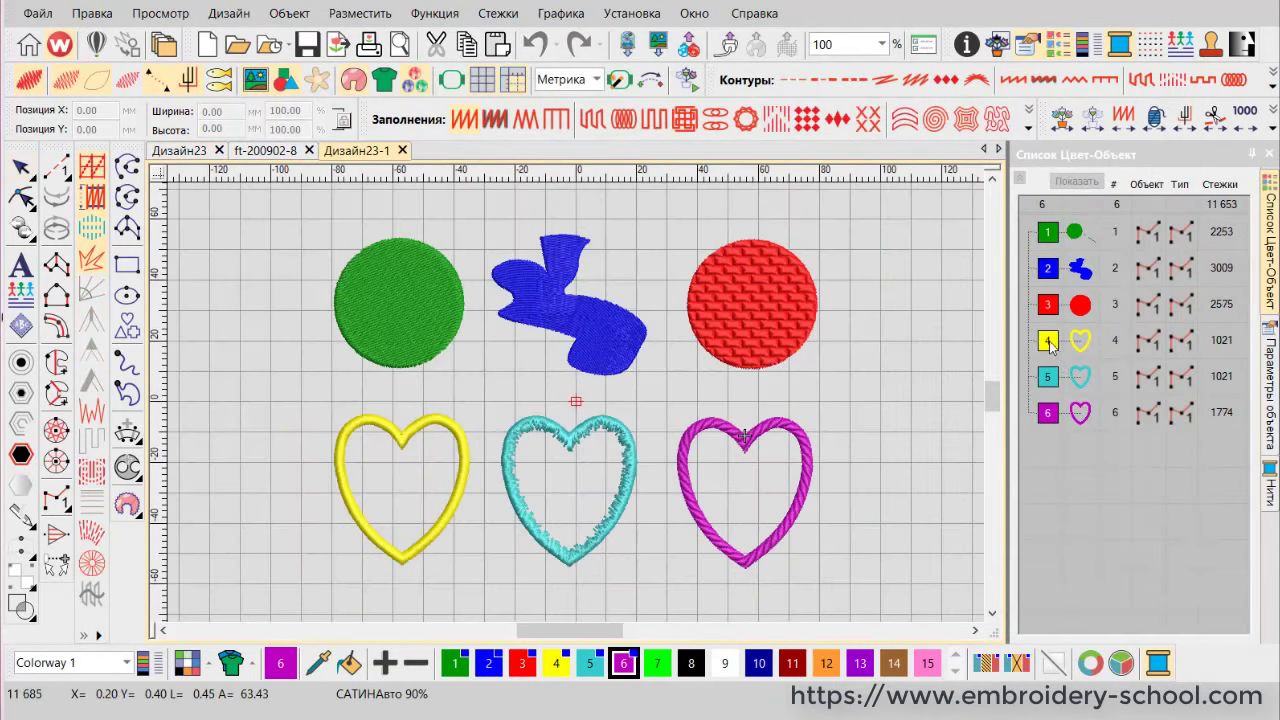
Examine the yellow, turquoise and magenta hearts in Дизайн23-1, checking their object types and stitches up close
{"action": "left_click", "coordinate": [1078, 343]}
{"action": "left_click", "coordinate": [1080, 378]}
{"action": "left_click", "coordinate": [1095, 420]}
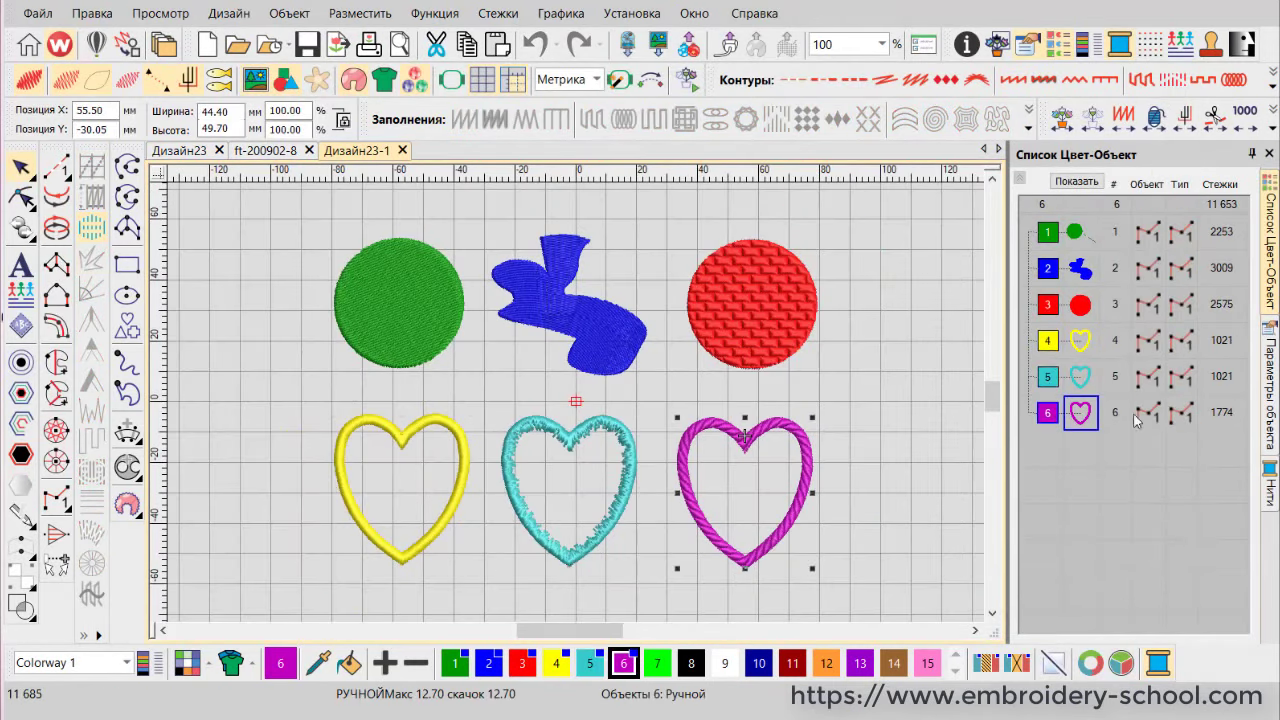
{"action": "scroll", "coordinate": [751, 486], "scroll_direction": "up", "scroll_amount": 4}
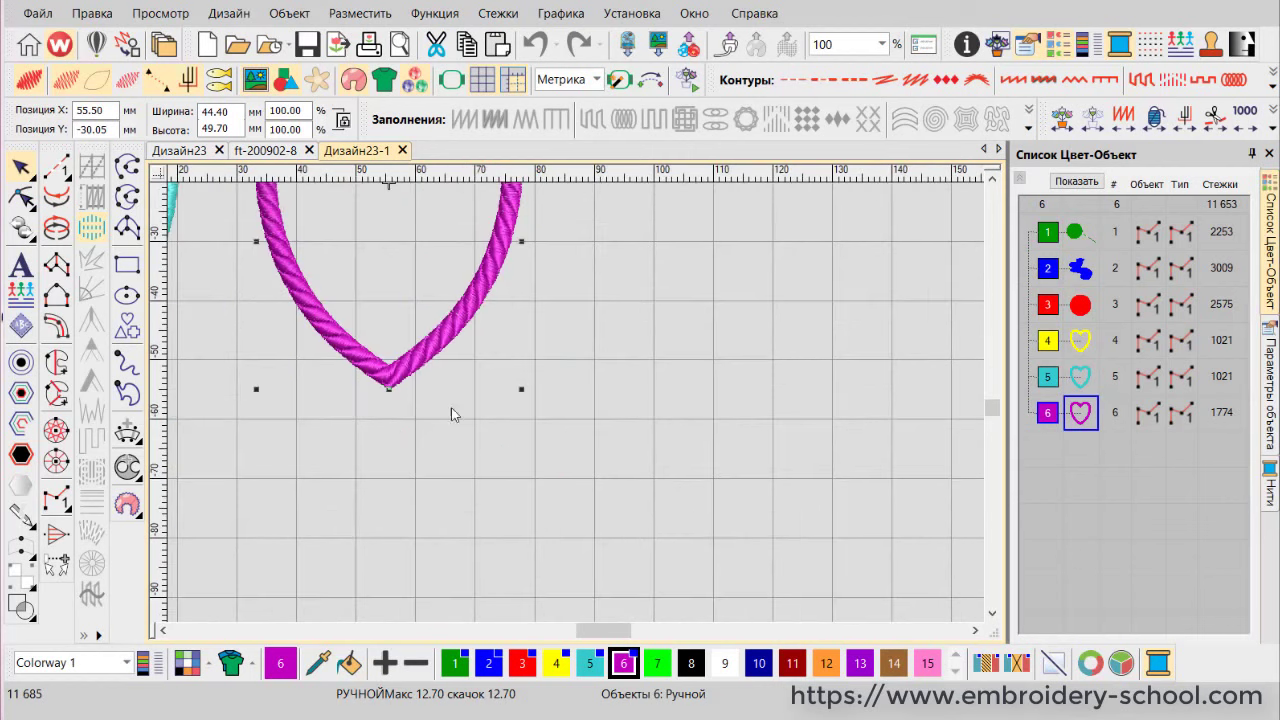
{"action": "scroll", "coordinate": [451, 407], "scroll_direction": "down", "scroll_amount": 1}
{"action": "scroll", "coordinate": [252, 398], "scroll_direction": "up", "scroll_amount": 1}
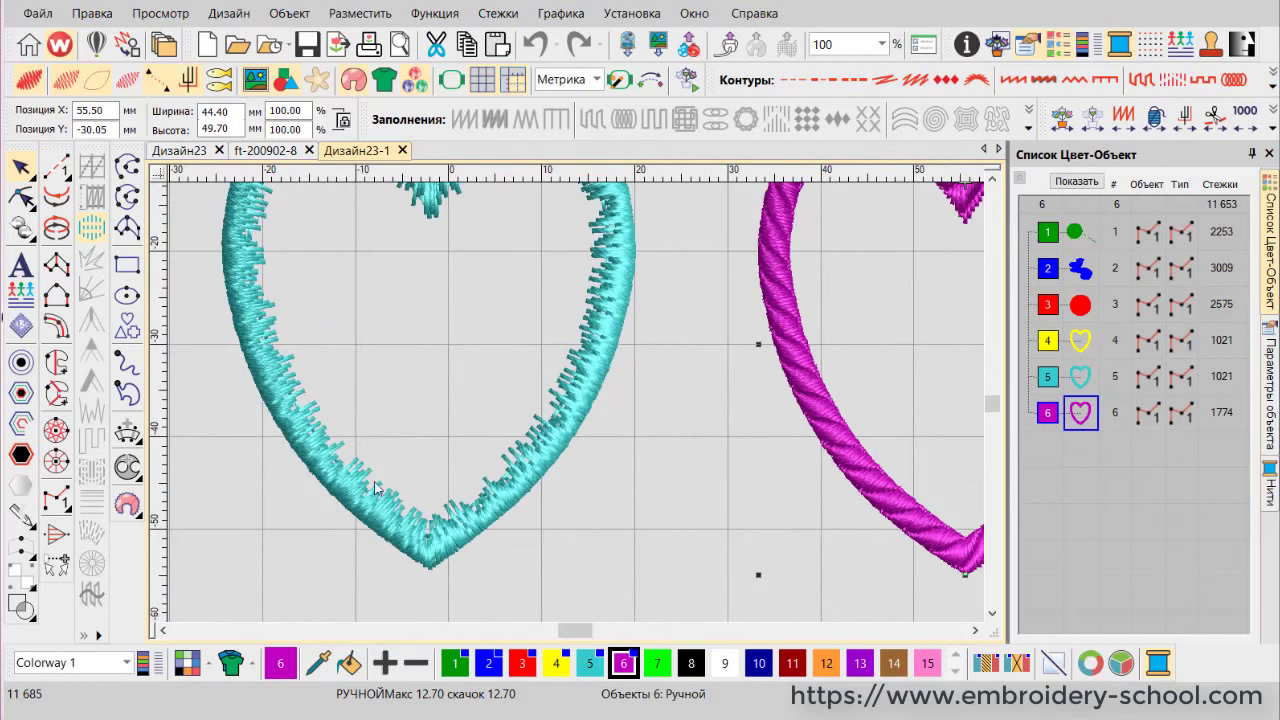
Reshape the turquoise heart in Дизайн23-1, pulling four stitch points far outward beyond its lower-left edge
{"action": "left_click", "coordinate": [447, 538]}
{"action": "key", "text": "h"}
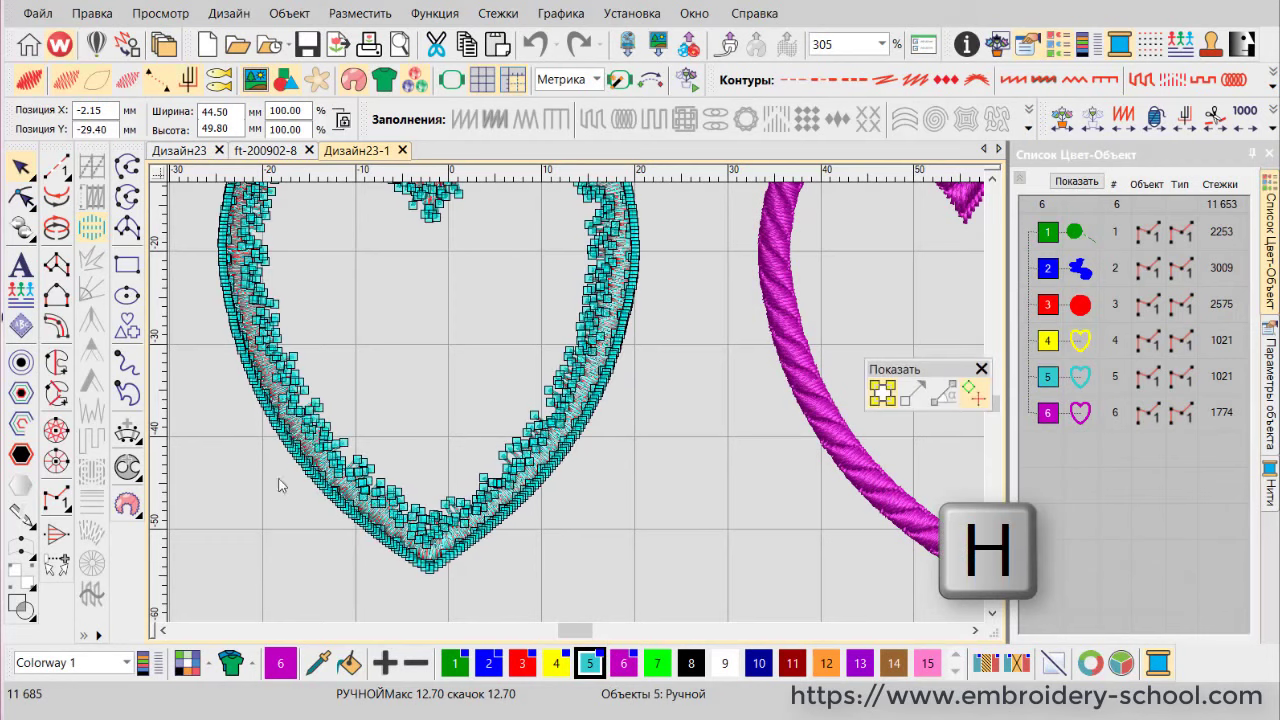
{"action": "scroll", "coordinate": [290, 440], "scroll_direction": "up", "scroll_amount": 1}
{"action": "scroll", "coordinate": [555, 476], "scroll_direction": "left", "scroll_amount": 5}
{"action": "scroll", "coordinate": [556, 476], "scroll_direction": "down", "scroll_amount": 2}
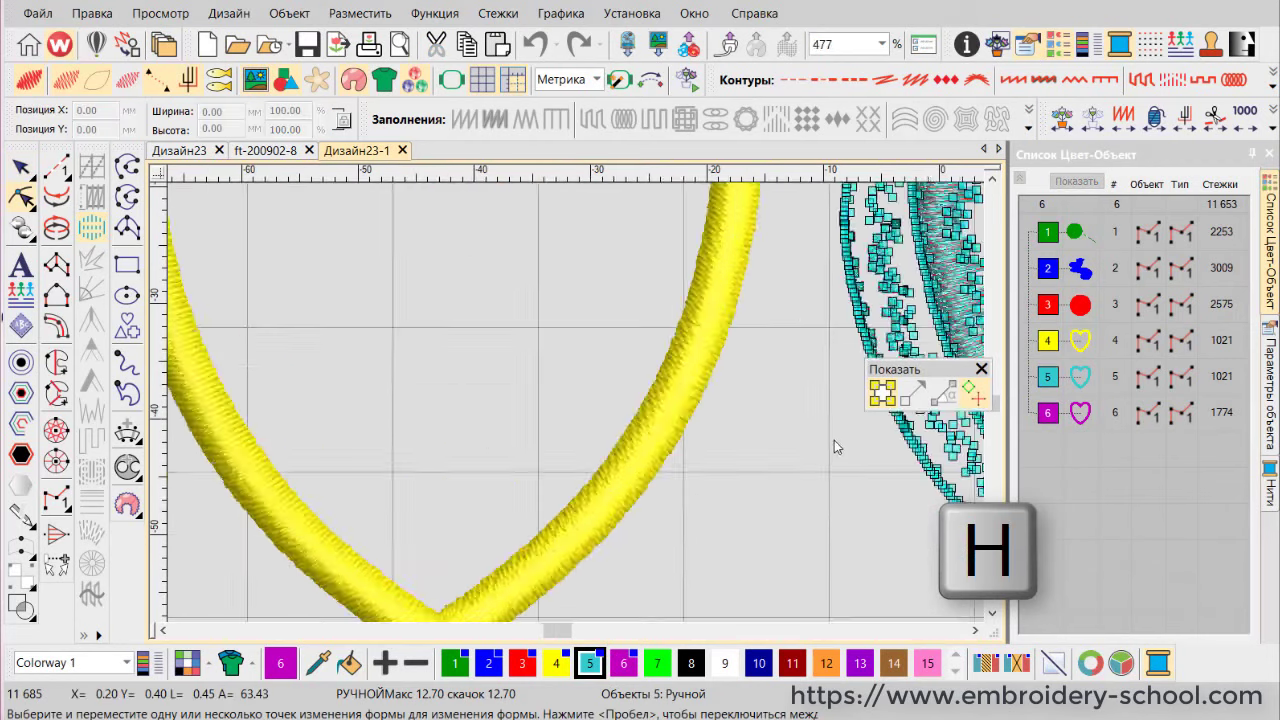
{"action": "scroll", "coordinate": [834, 440], "scroll_direction": "right", "scroll_amount": 3}
{"action": "scroll", "coordinate": [820, 430], "scroll_direction": "up", "scroll_amount": 1}
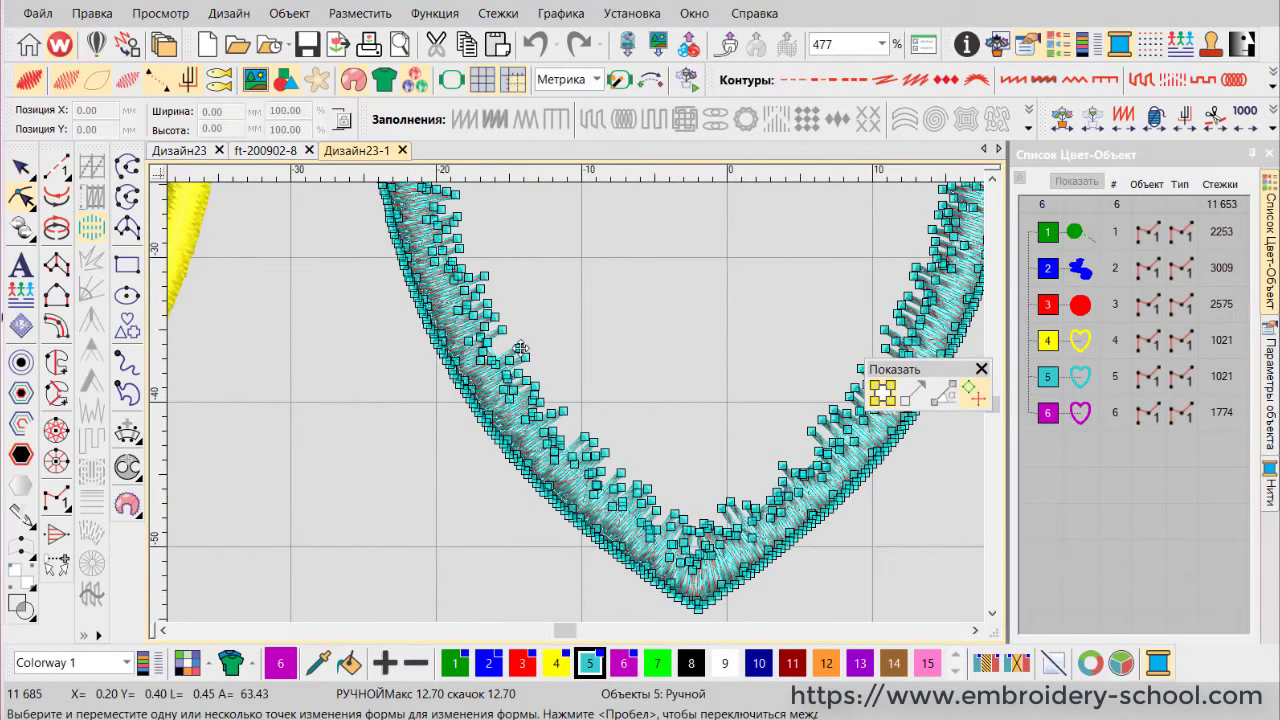
{"action": "left_click_drag", "start_coordinate": [520, 350], "coordinate": [603, 289]}
{"action": "left_click_drag", "start_coordinate": [530, 358], "coordinate": [697, 337]}
{"action": "left_click_drag", "start_coordinate": [606, 285], "coordinate": [290, 417]}
{"action": "left_click_drag", "start_coordinate": [697, 337], "coordinate": [263, 484]}
{"action": "left_click_drag", "start_coordinate": [528, 408], "coordinate": [346, 500]}
{"action": "left_click_drag", "start_coordinate": [485, 418], "coordinate": [344, 551]}
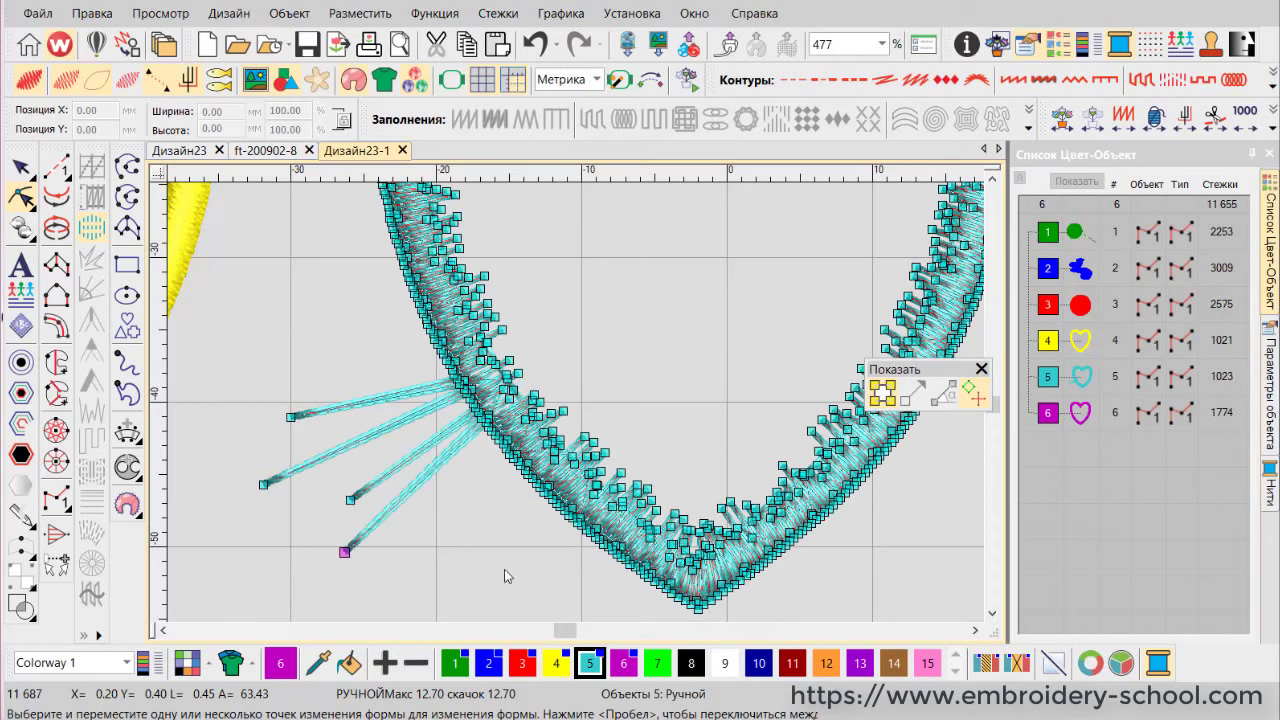
Pull three stitch points from the heart's inner left edge toward its centre and finish reshaping
{"action": "left_click_drag", "start_coordinate": [492, 327], "coordinate": [587, 270]}
{"action": "left_click_drag", "start_coordinate": [488, 342], "coordinate": [570, 298]}
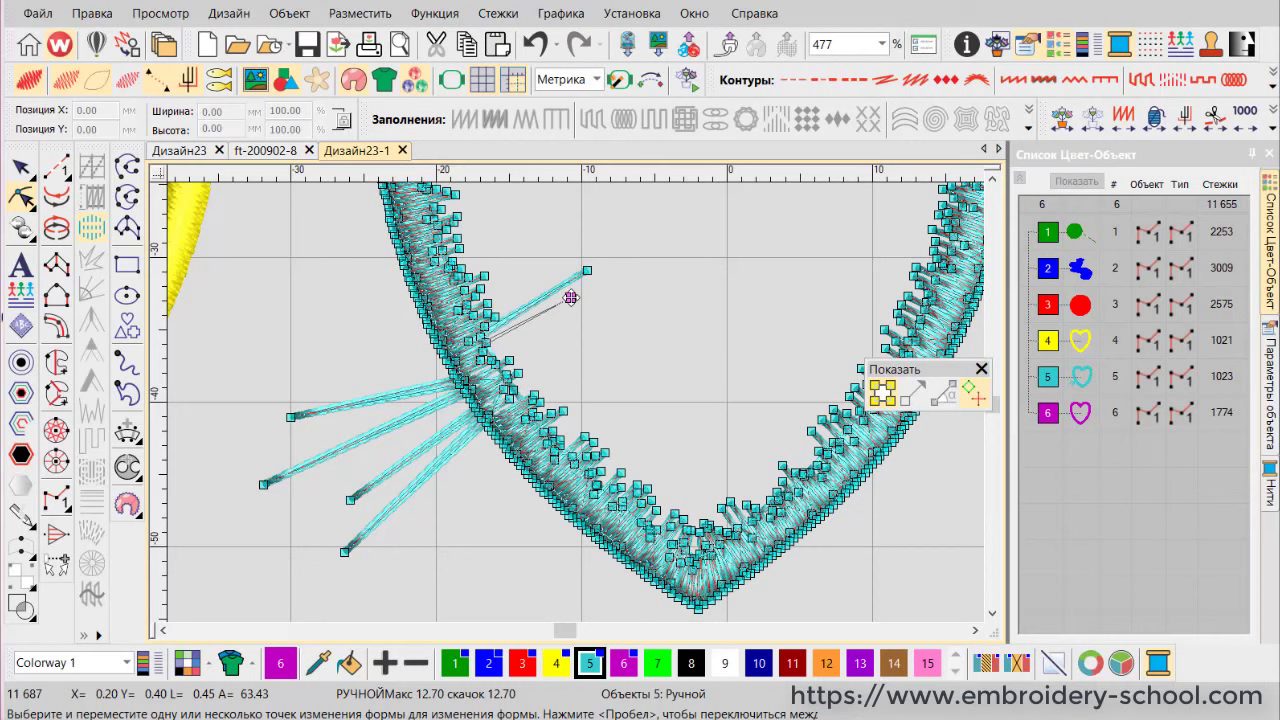
{"action": "left_click", "coordinate": [482, 352]}
{"action": "left_click_drag", "start_coordinate": [482, 352], "coordinate": [610, 317]}
{"action": "scroll", "coordinate": [697, 375], "scroll_direction": "down", "scroll_amount": 1}
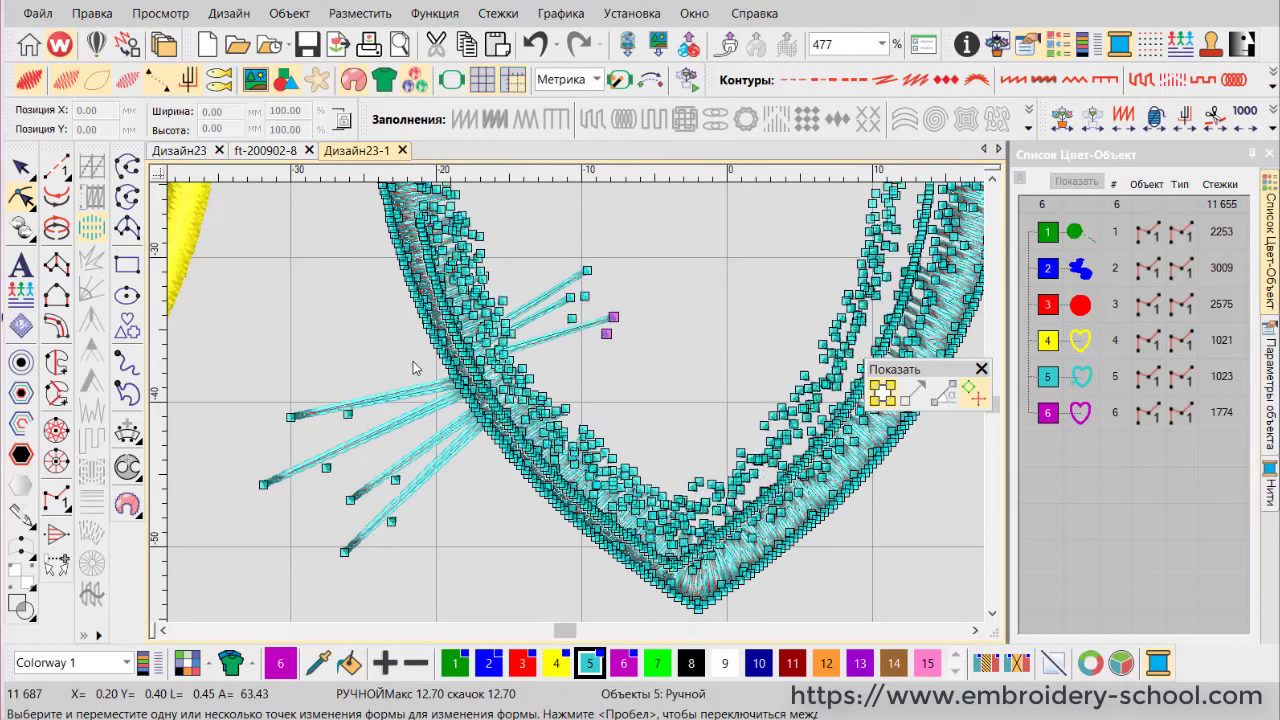
{"action": "scroll", "coordinate": [731, 436], "scroll_direction": "down", "scroll_amount": 2}
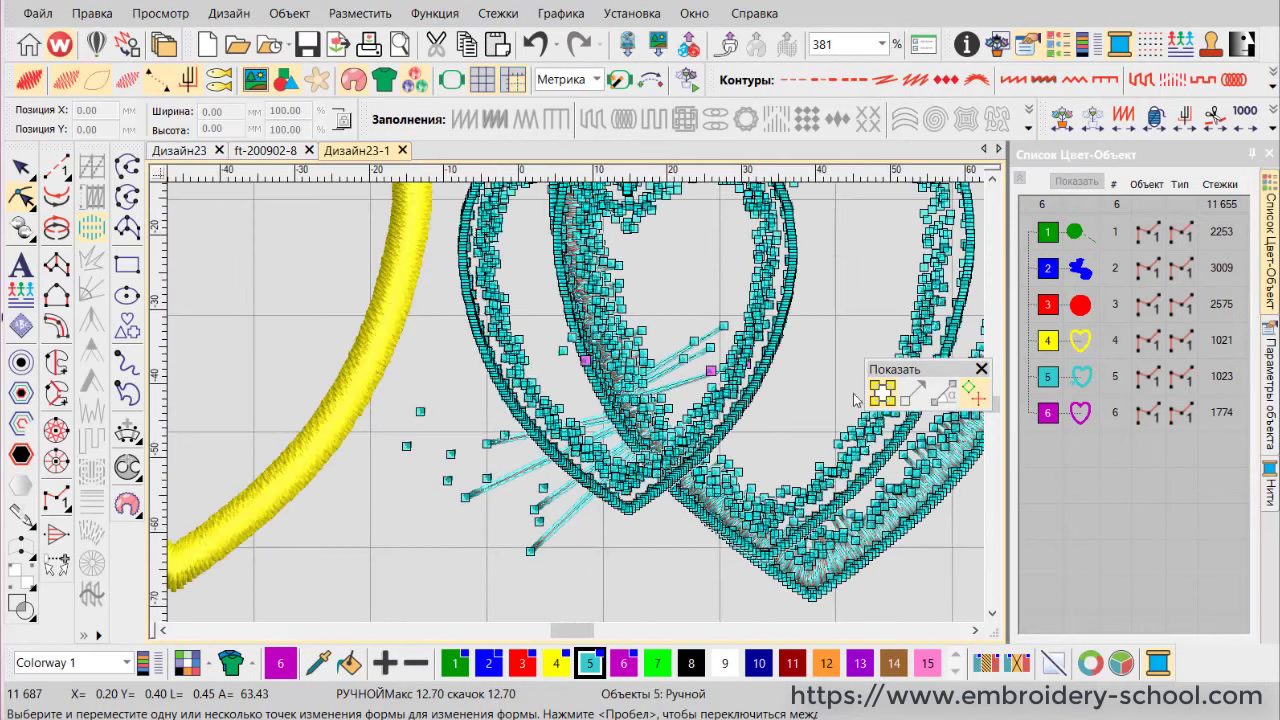
{"action": "key", "text": "Escape"}
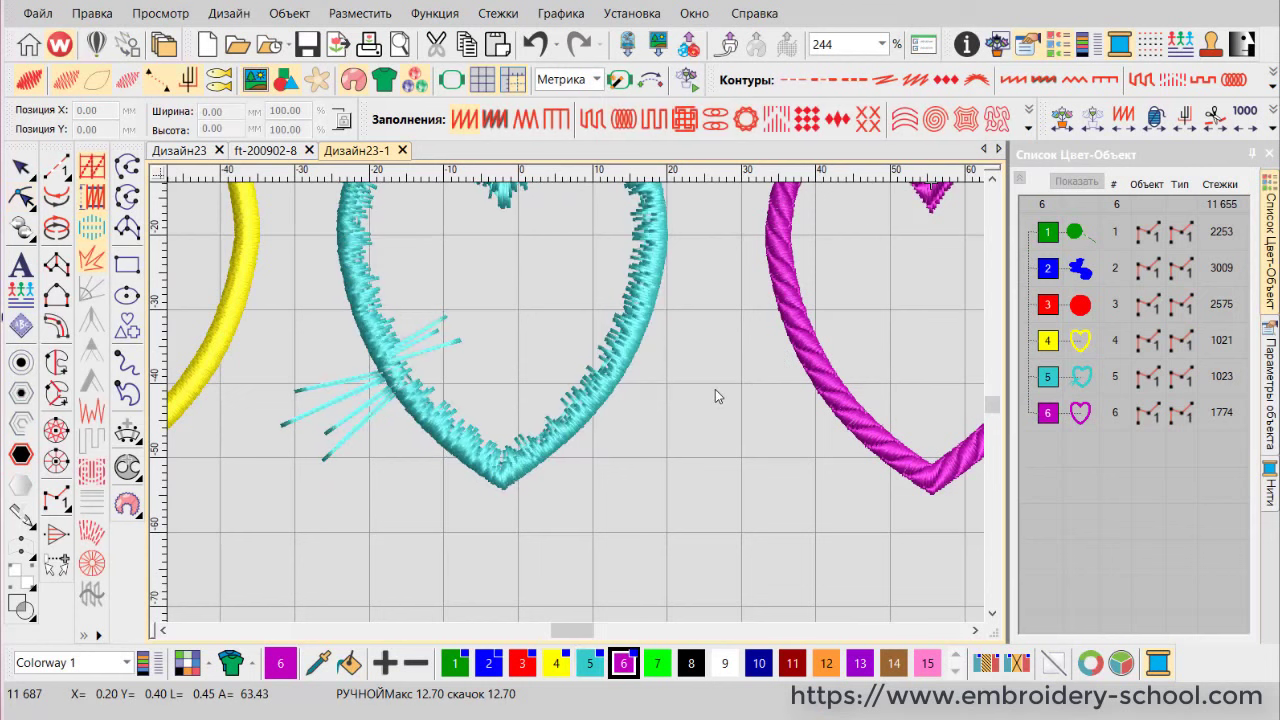
Close Дизайн23-1 and reopen it with both object/outline and auto-connector recognition enabled
{"action": "left_click", "coordinate": [403, 150]}
{"action": "left_click", "coordinate": [38, 13]}
{"action": "left_click", "coordinate": [70, 62]}
{"action": "left_click", "coordinate": [462, 465]}
{"action": "left_click", "coordinate": [920, 598]}
{"action": "left_click", "coordinate": [600, 353]}
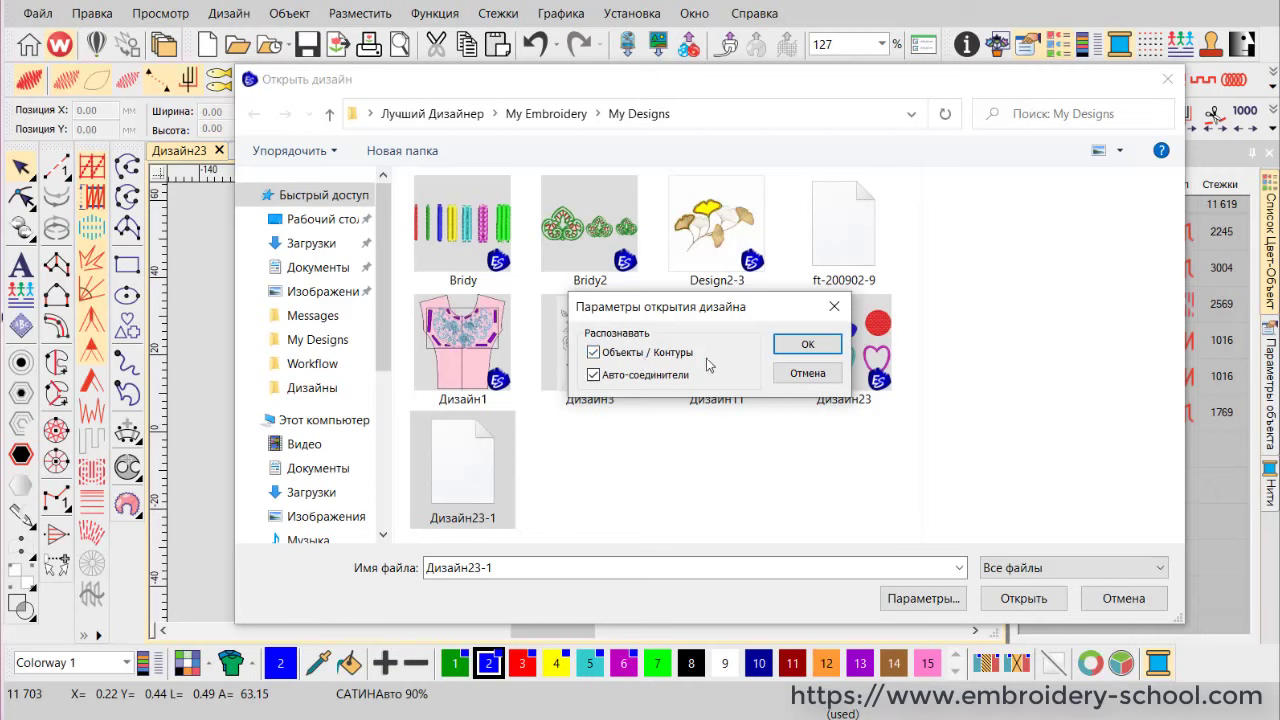
{"action": "left_click", "coordinate": [812, 345]}
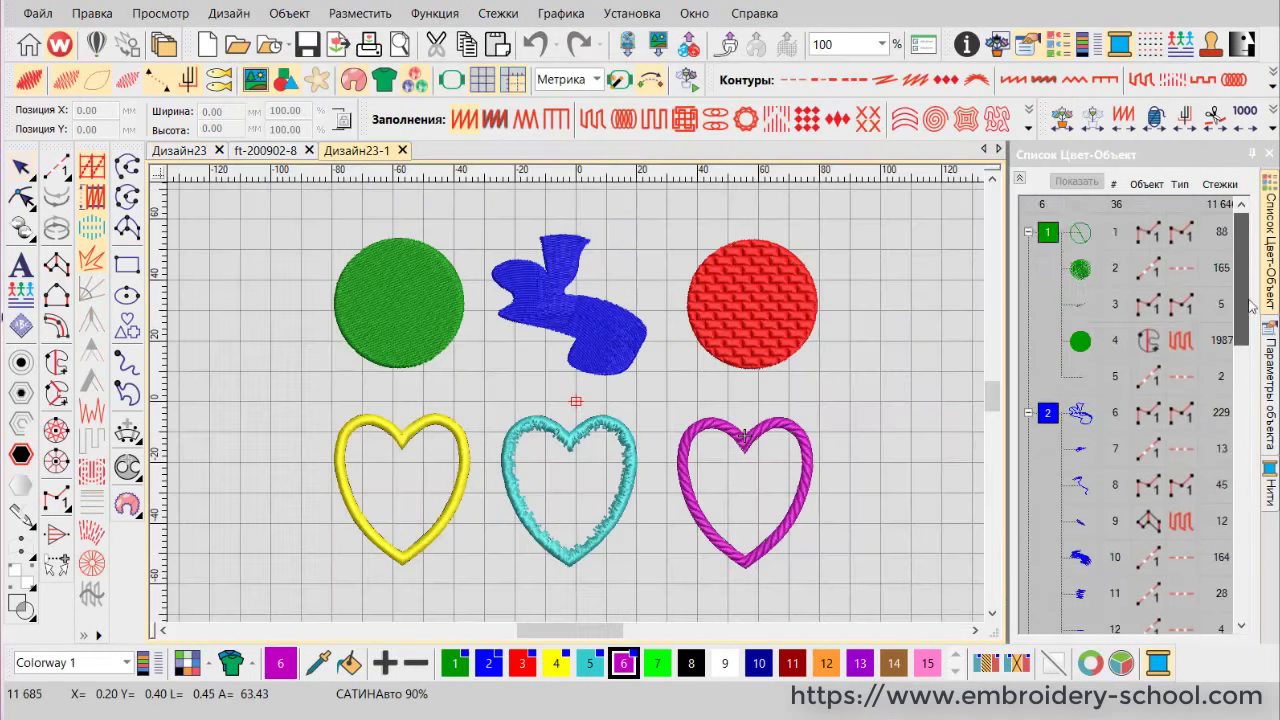
Examine the separate objects recognised for the green circle in the Color-Object List, checking each one's type
{"action": "left_click_drag", "start_coordinate": [1250, 305], "coordinate": [1240, 225]}
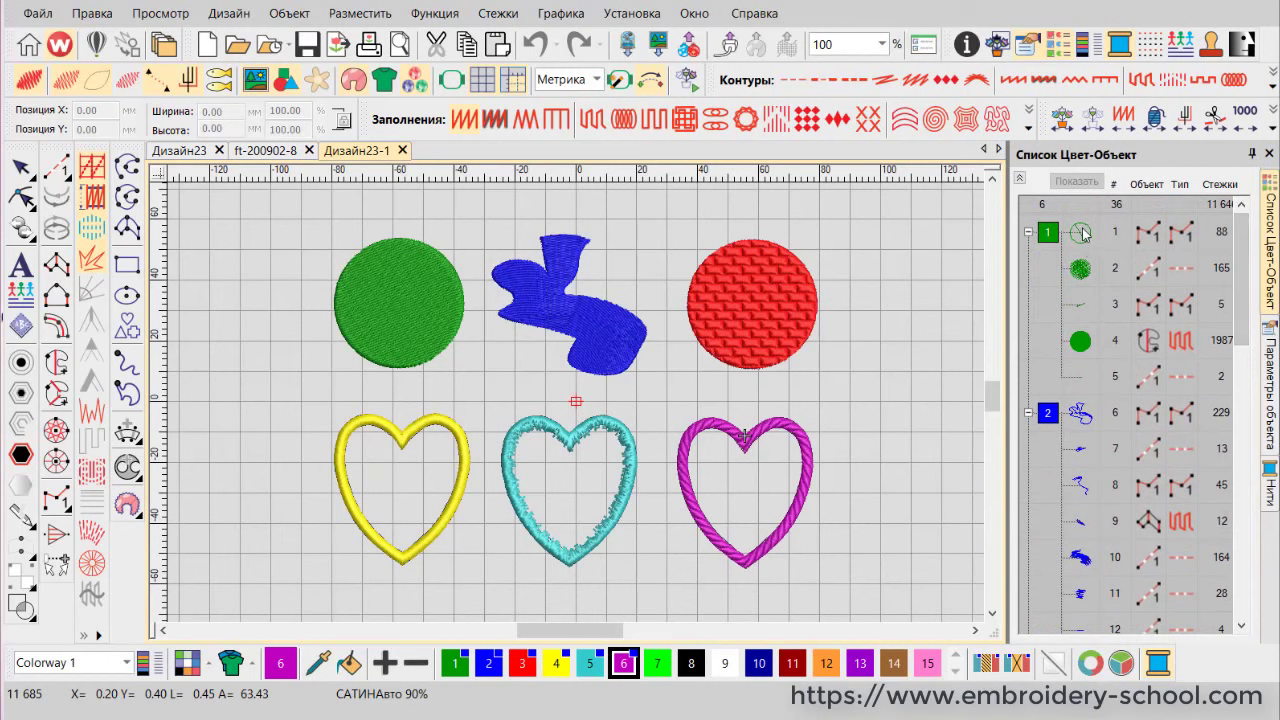
{"action": "left_click", "coordinate": [1080, 245]}
{"action": "left_click", "coordinate": [1081, 270]}
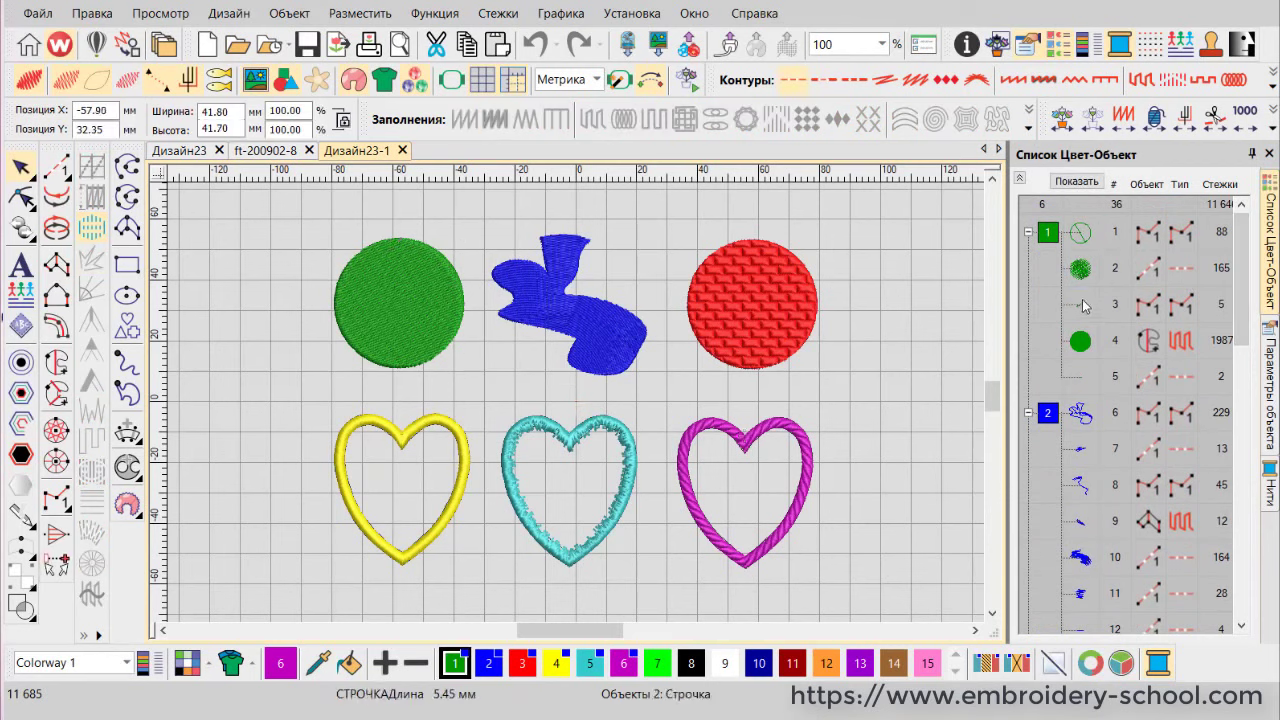
{"action": "key", "text": "Down"}
{"action": "key", "text": "Down"}
{"action": "key", "text": "Up"}
{"action": "key", "text": "Up"}
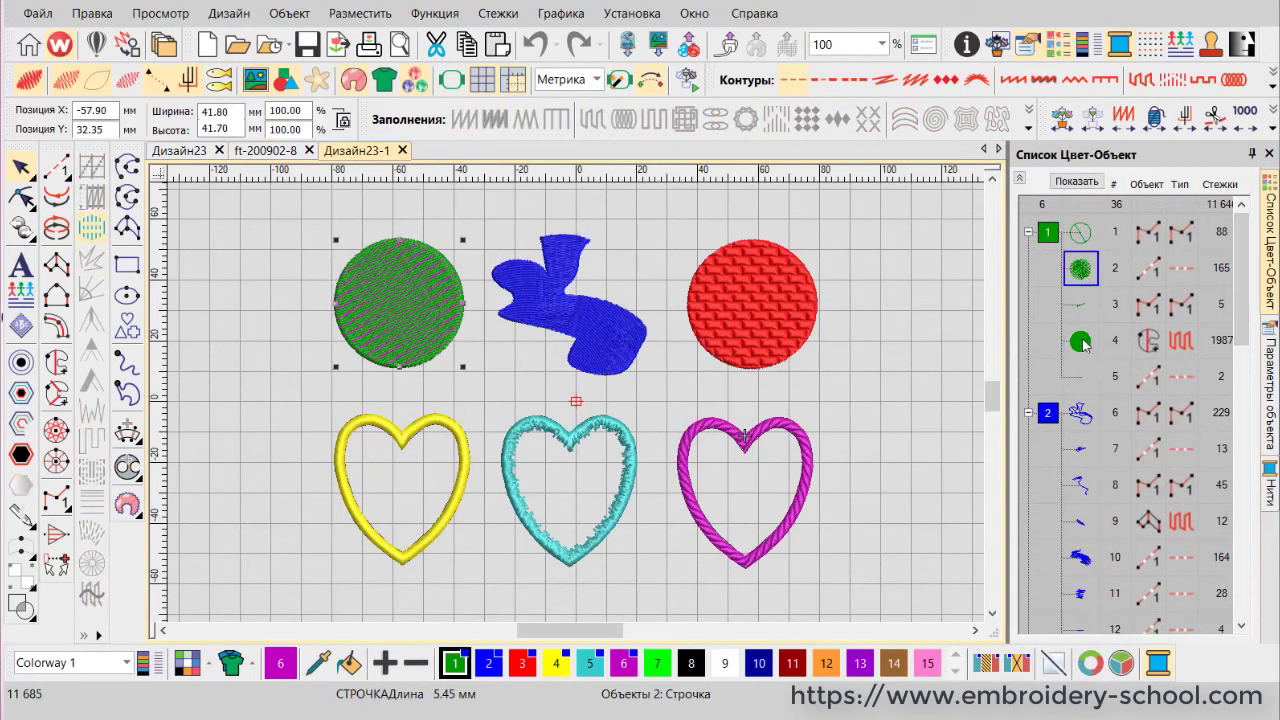
{"action": "left_click", "coordinate": [1083, 342]}
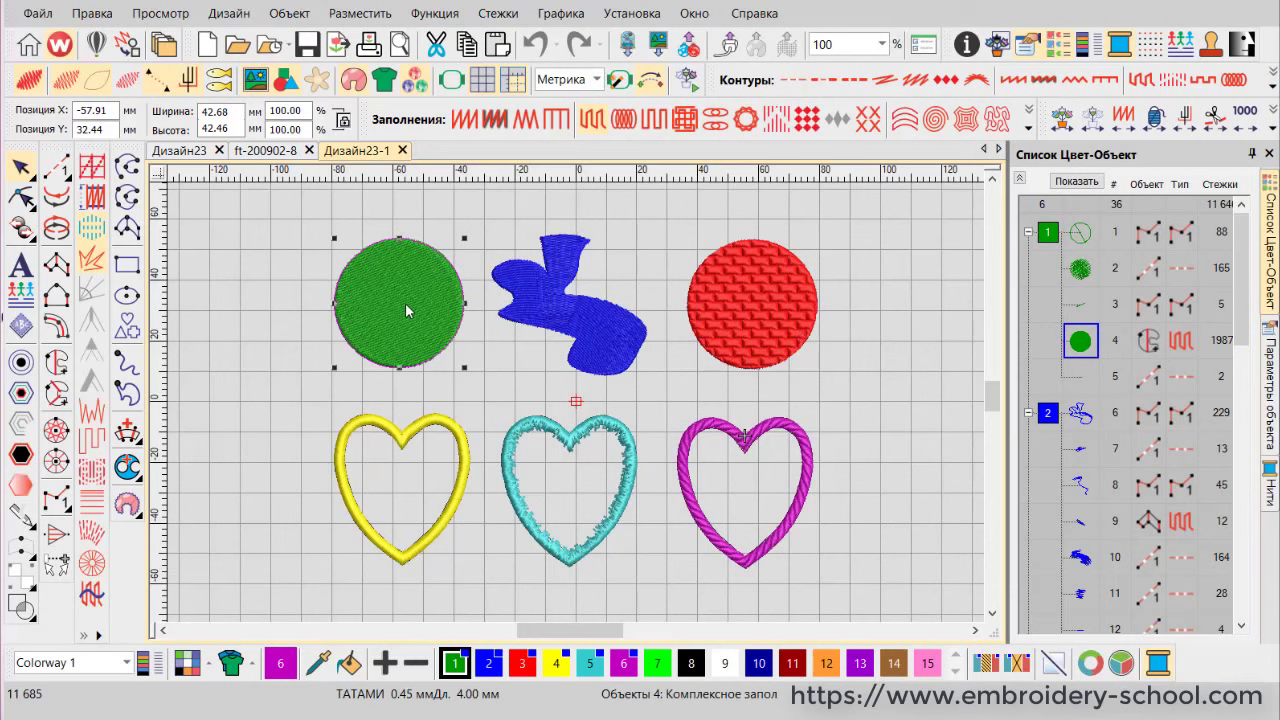
Separate the green circle's parts by moving the hatch stitches left, the solid fill slightly down and the running outline above
{"action": "scroll", "coordinate": [405, 302], "scroll_direction": "up", "scroll_amount": 1}
{"action": "key", "text": "Up"}
{"action": "key", "text": "Up"}
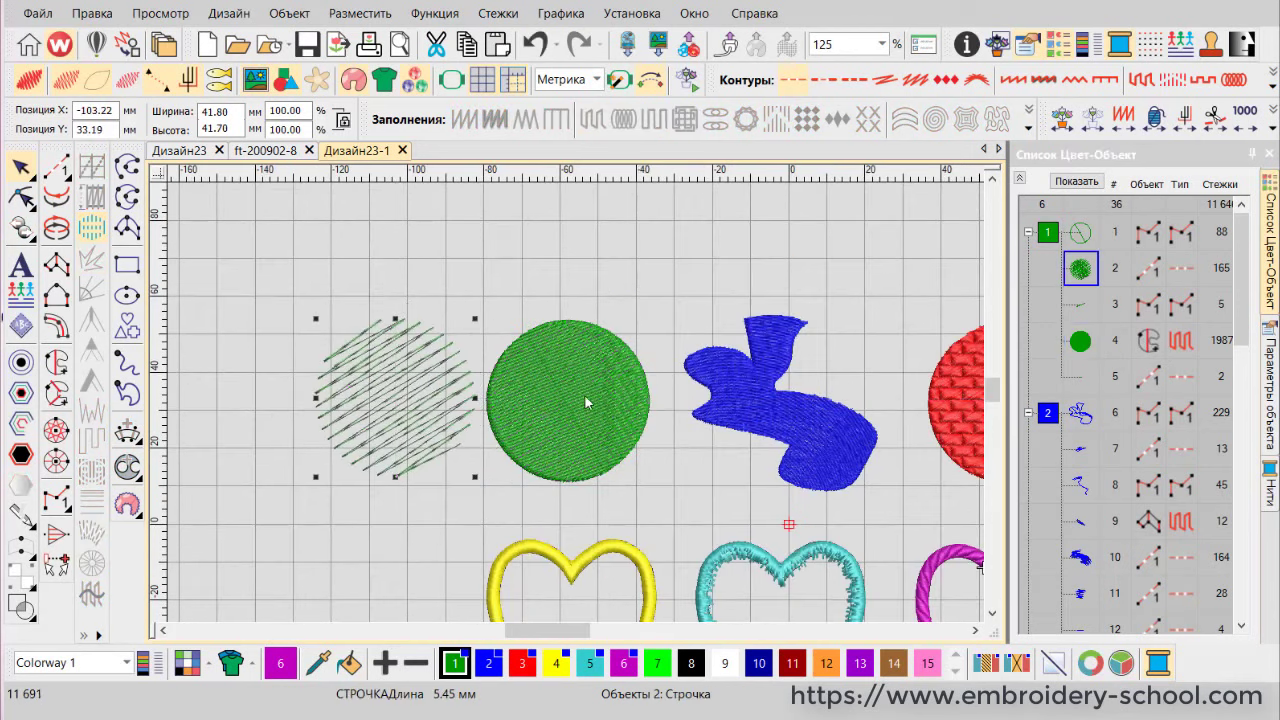
{"action": "key", "text": "Up"}
{"action": "left_click_drag", "start_coordinate": [560, 392], "coordinate": [573, 421]}
{"action": "left_click_drag", "start_coordinate": [656, 325], "coordinate": [518, 338]}
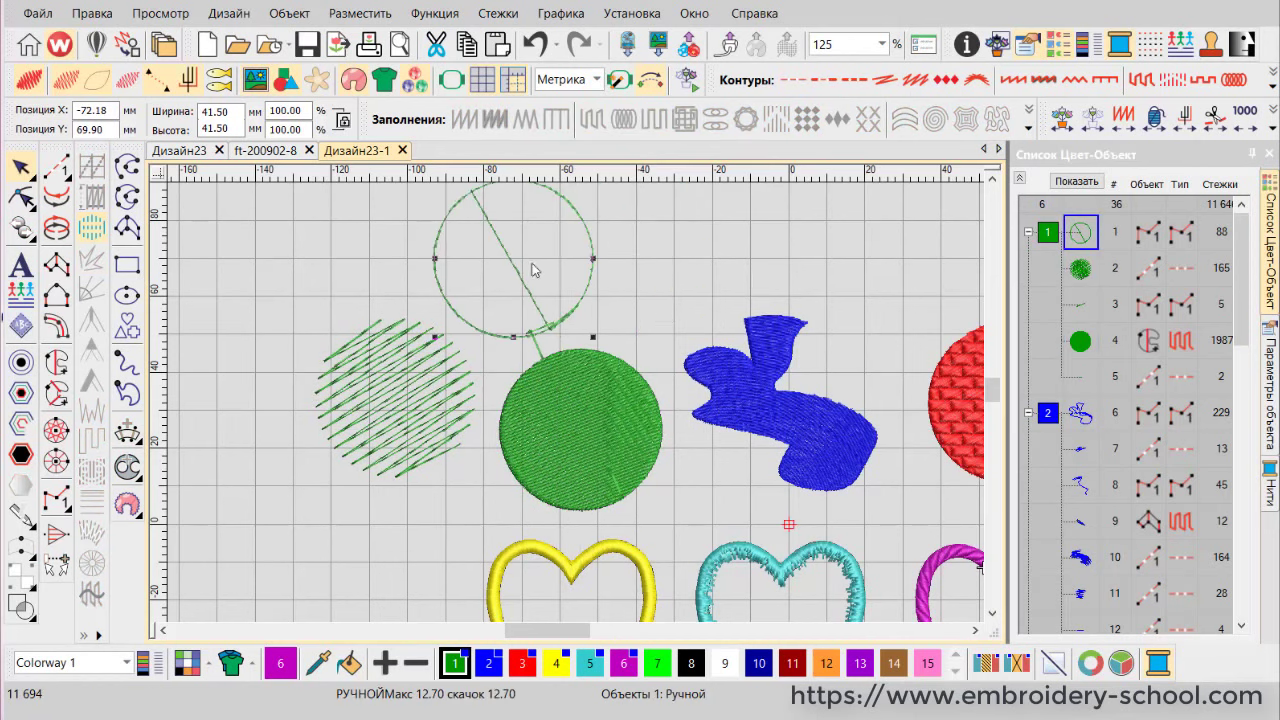
{"action": "left_click", "coordinate": [336, 356]}
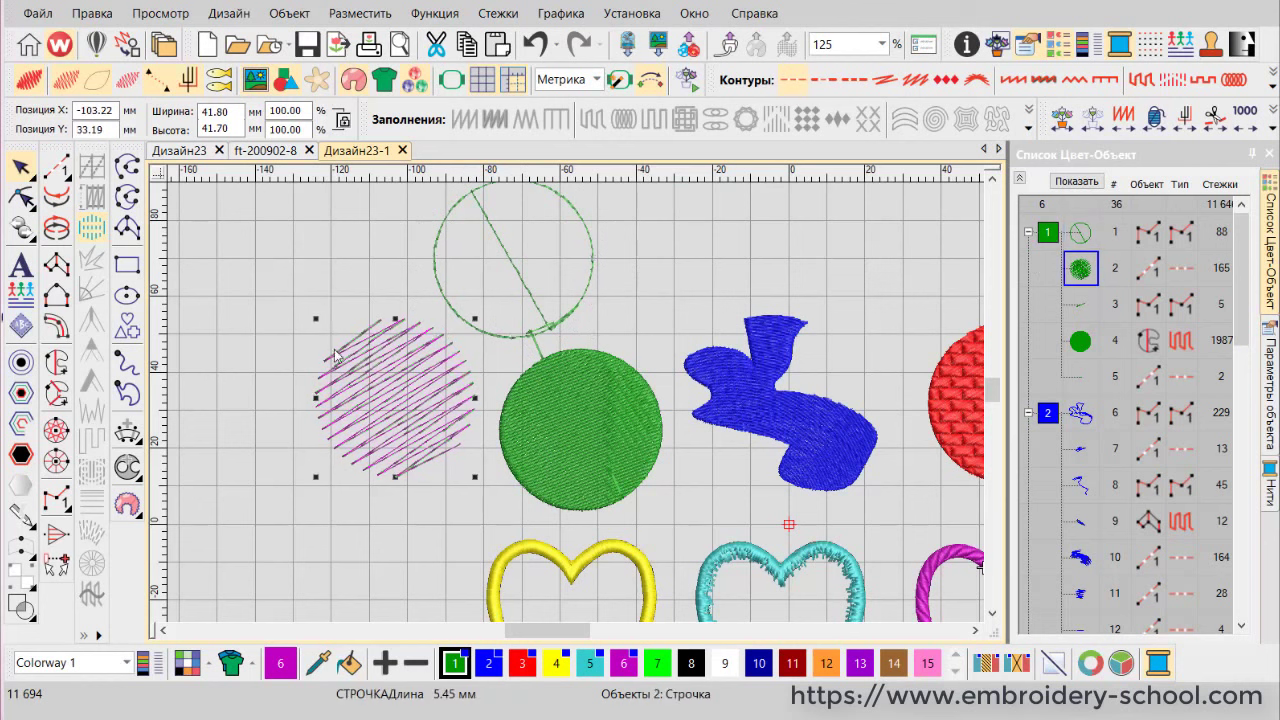
In the Дизайн23 design, show the green circle's object properties and examine its underlay settings
{"action": "left_click", "coordinate": [180, 150]}
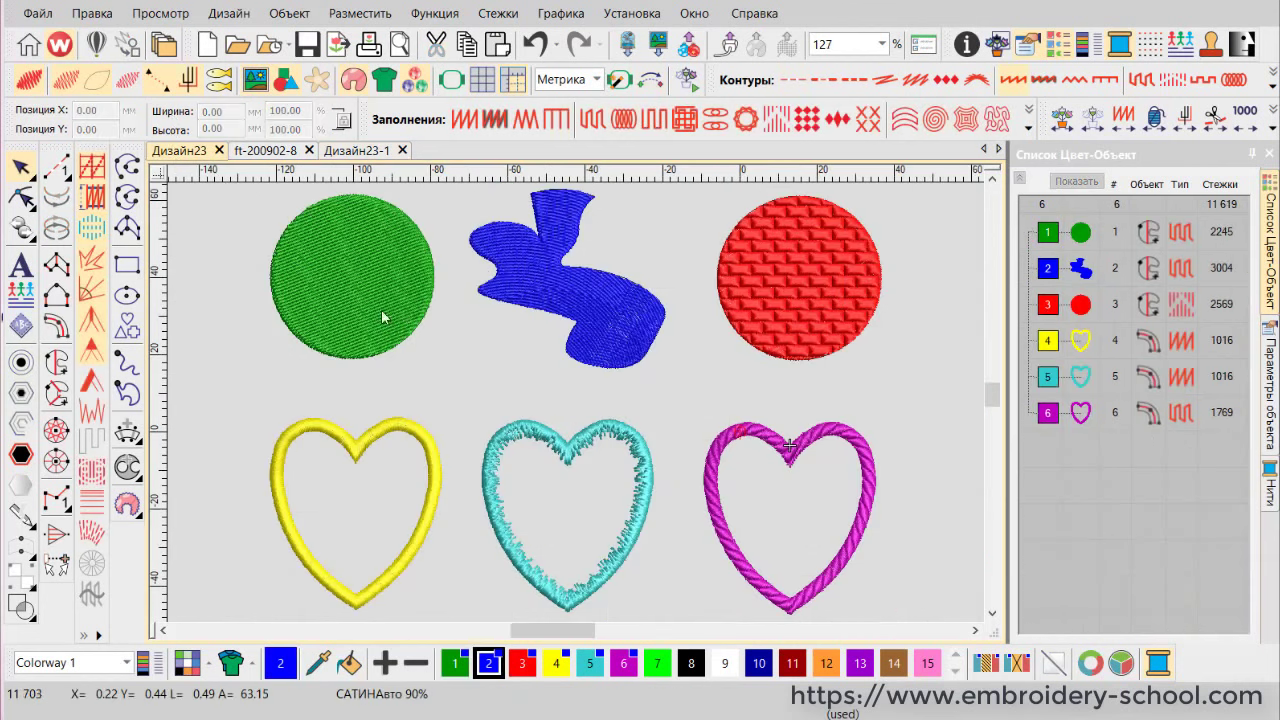
{"action": "left_click", "coordinate": [363, 264]}
{"action": "right_click", "coordinate": [367, 270]}
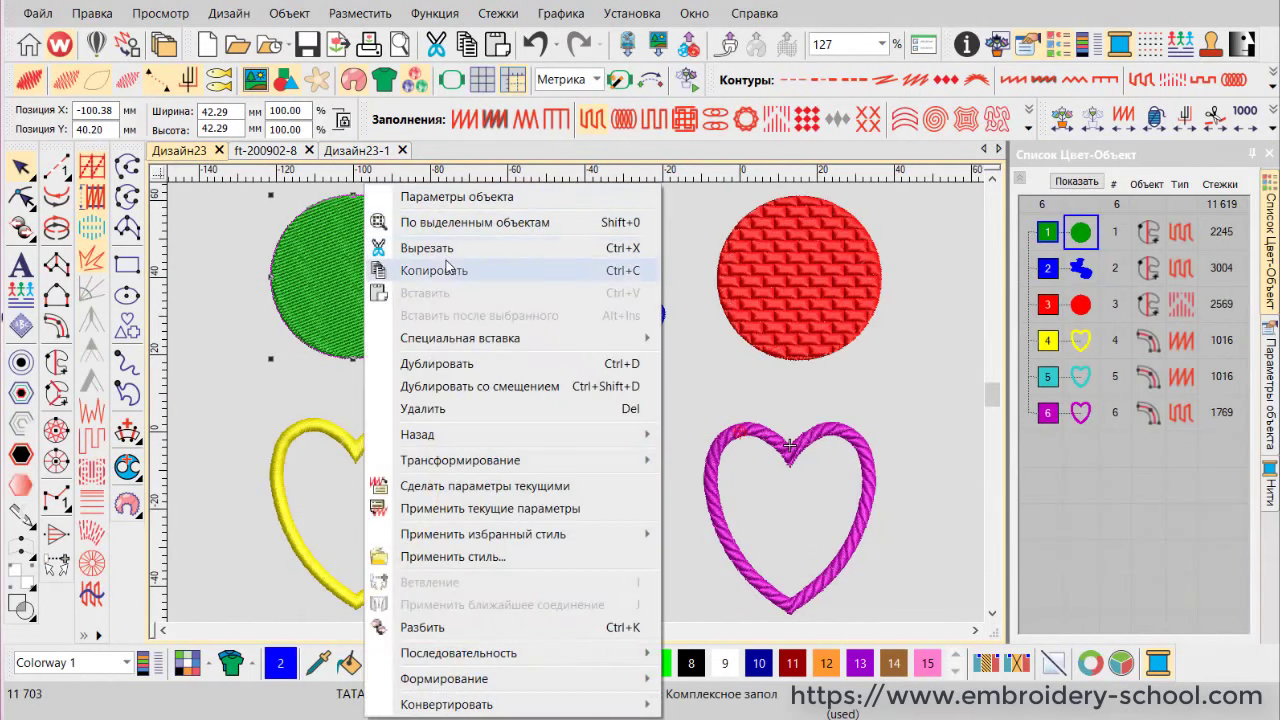
{"action": "left_click", "coordinate": [452, 196]}
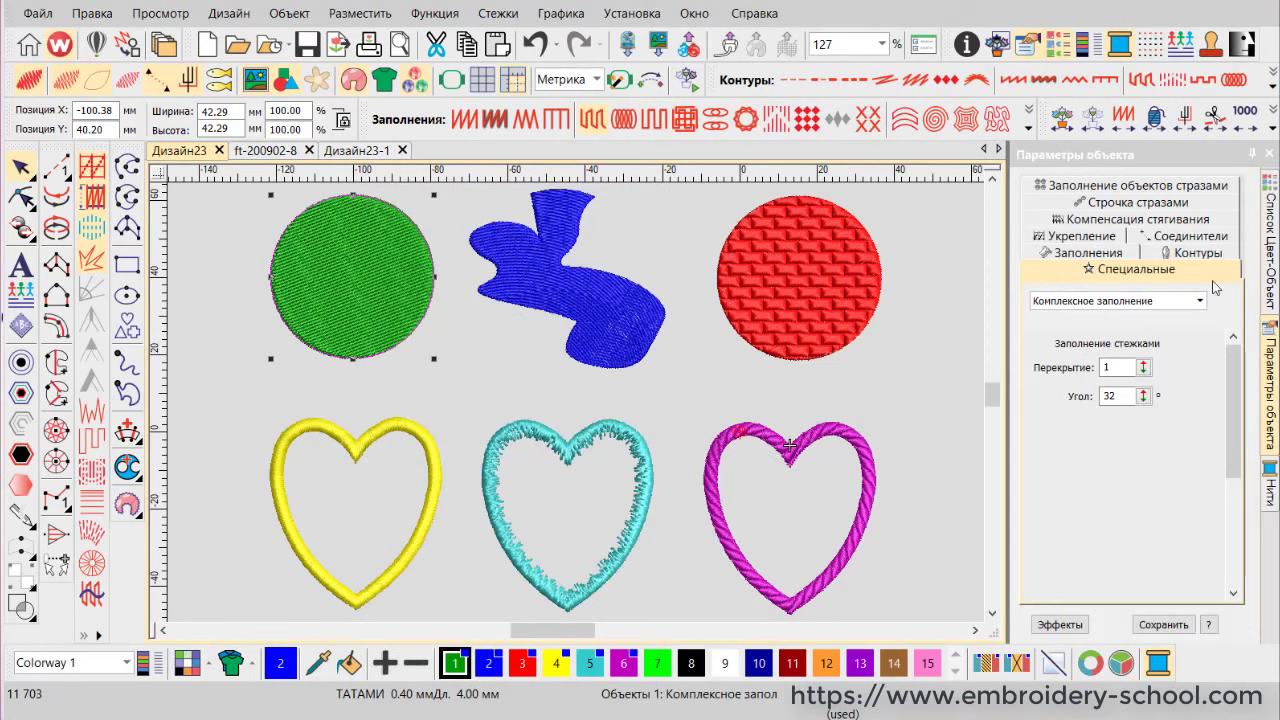
{"action": "left_click", "coordinate": [1079, 237]}
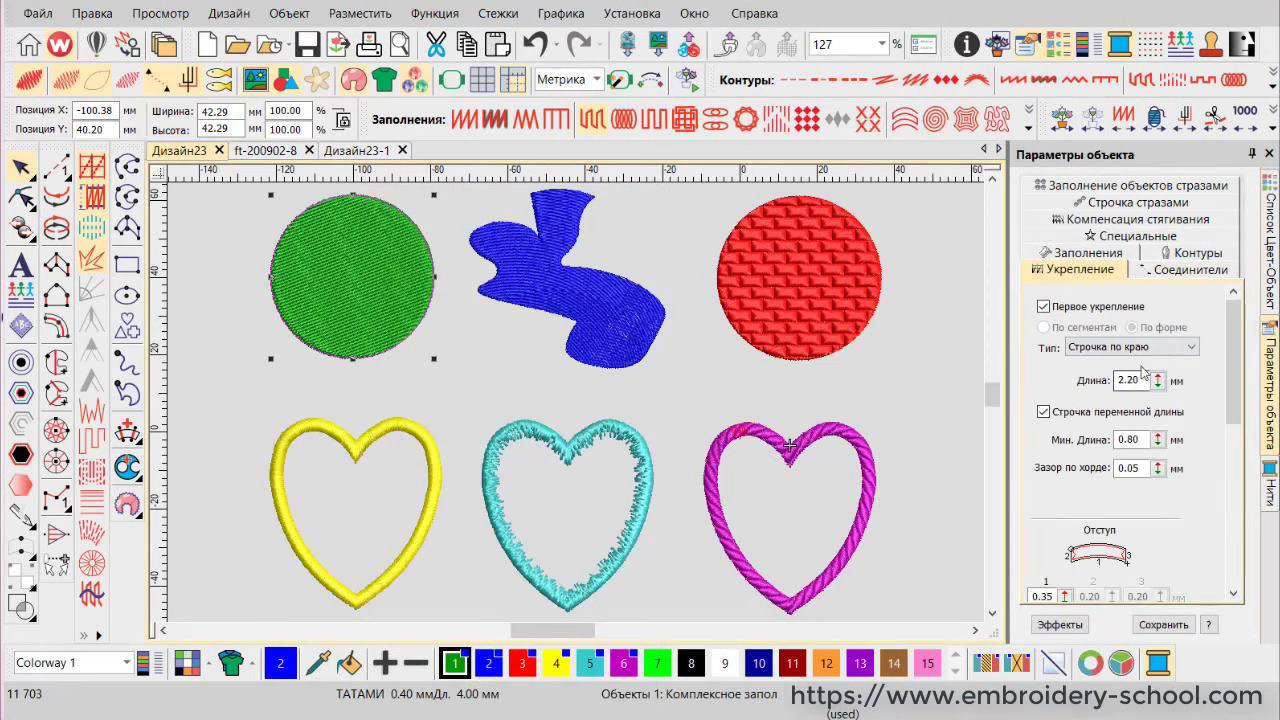
{"action": "scroll", "coordinate": [1163, 500], "scroll_direction": "down", "scroll_amount": 6}
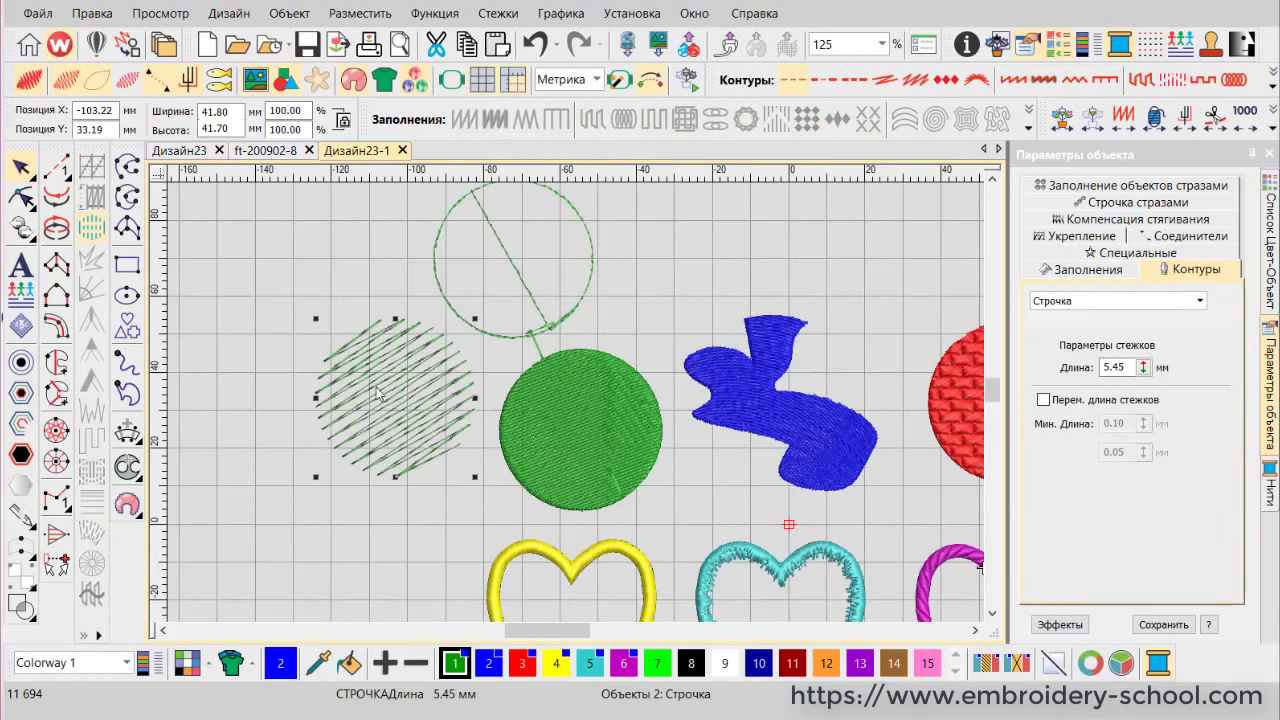
Compare the tatami fill settings of the green circle between Дизайн23-1 and Дизайн23
{"action": "left_click", "coordinate": [544, 429]}
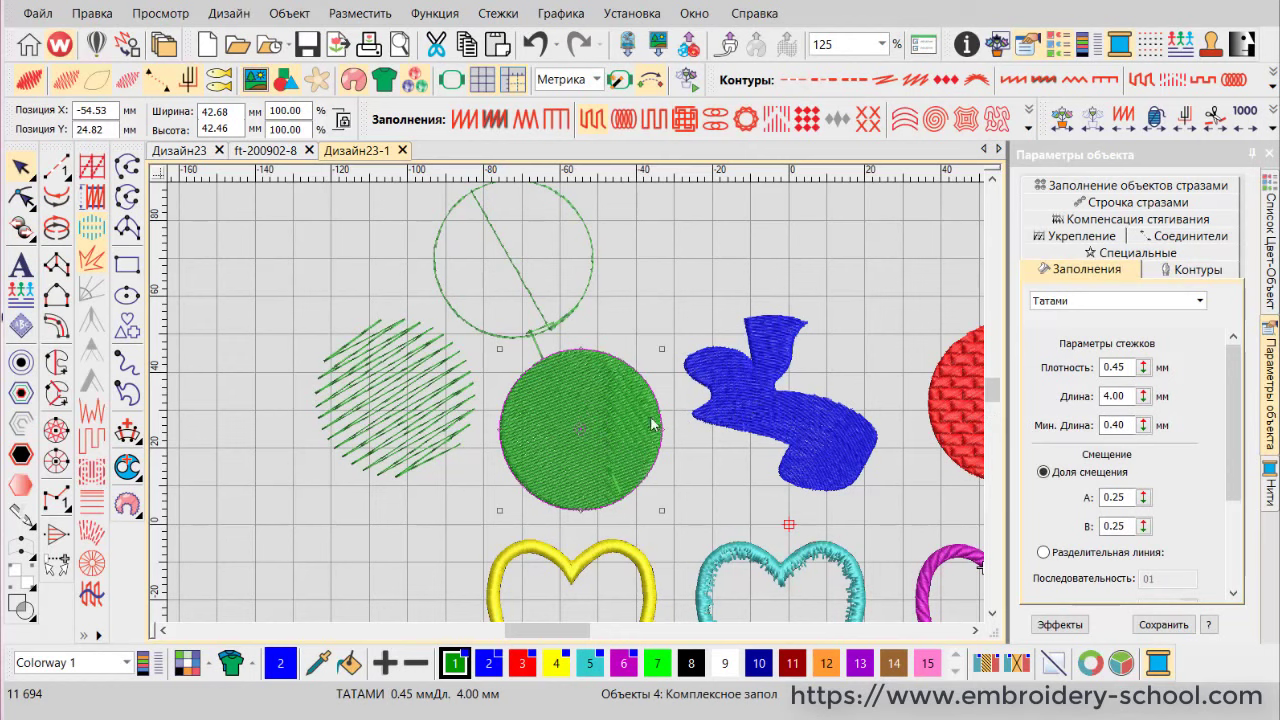
{"action": "left_click", "coordinate": [182, 150]}
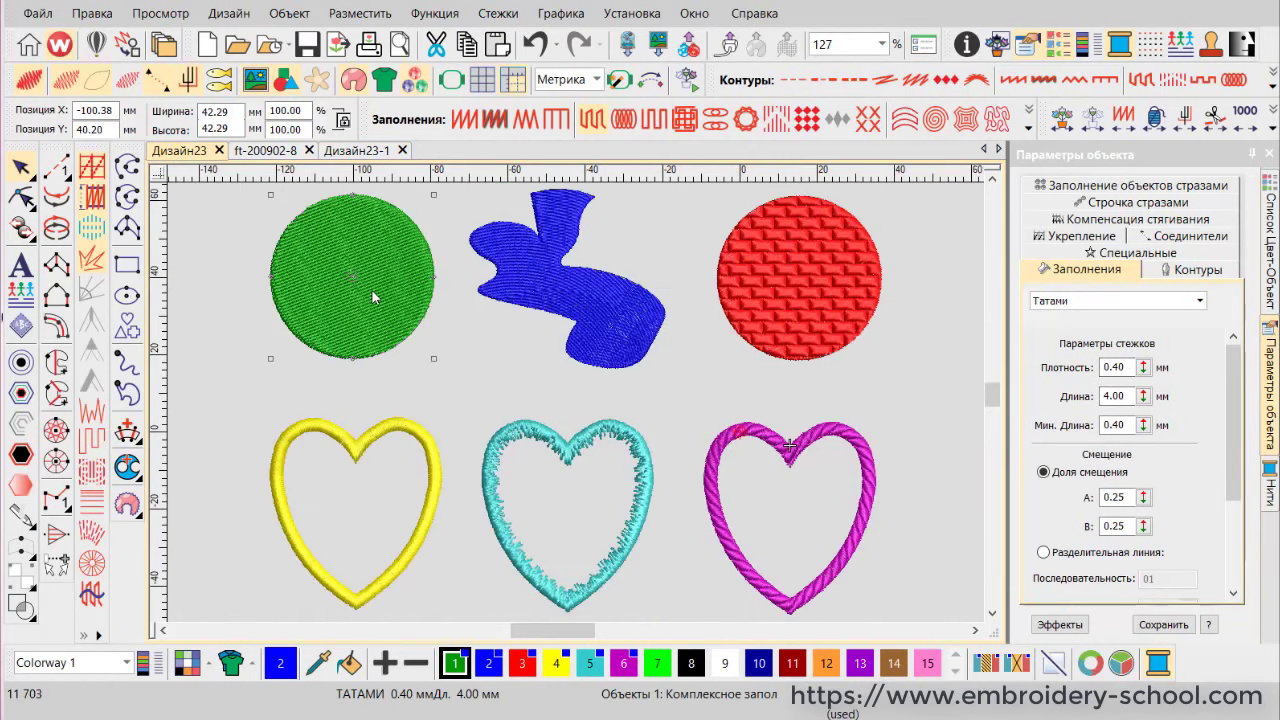
{"action": "left_click", "coordinate": [357, 150]}
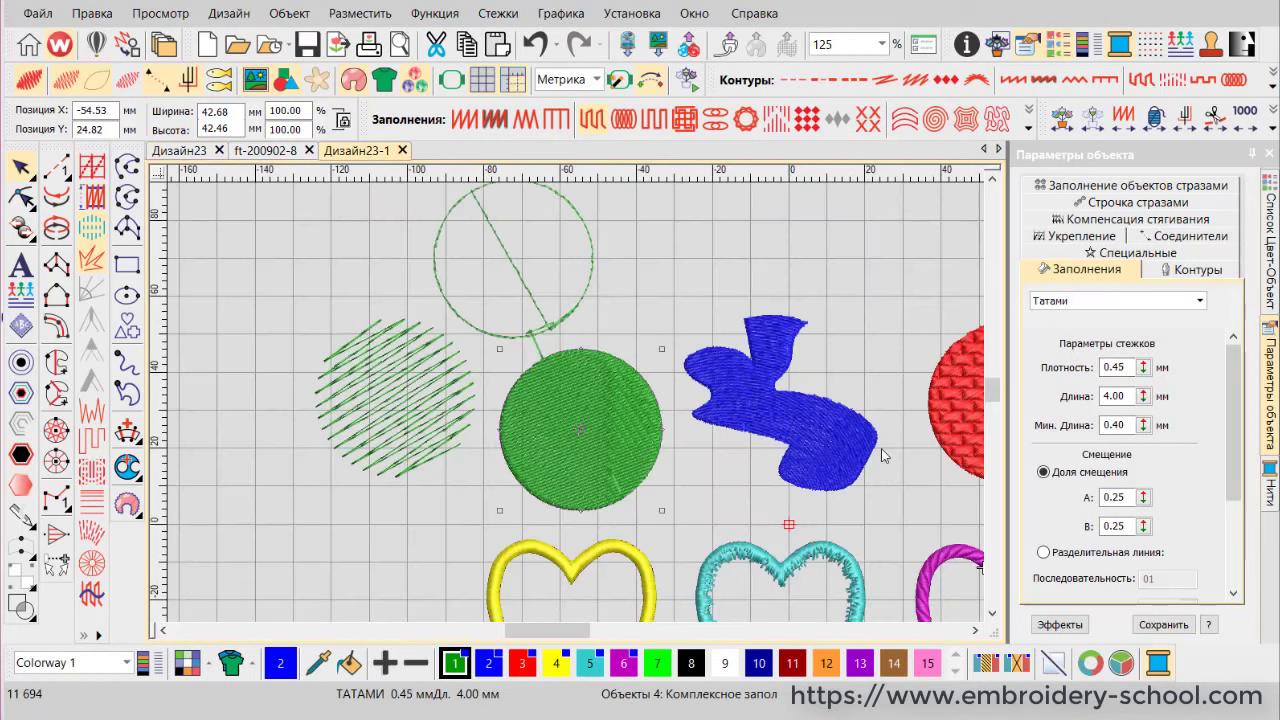
Show the Color-Object List for Дизайн23-1 and examine the pieces recognised for the blue shape
{"action": "key", "text": "1"}
{"action": "left_click", "coordinate": [1268, 265]}
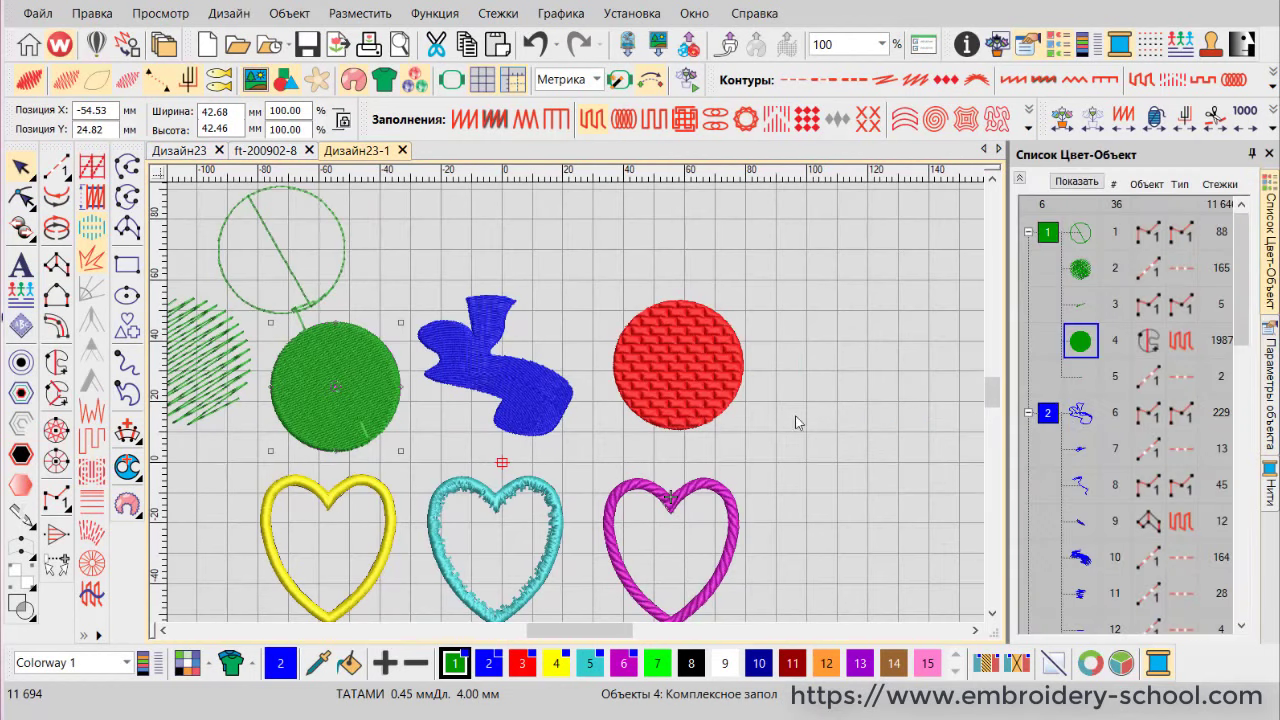
{"action": "scroll", "coordinate": [1246, 318], "scroll_direction": "down", "scroll_amount": 3}
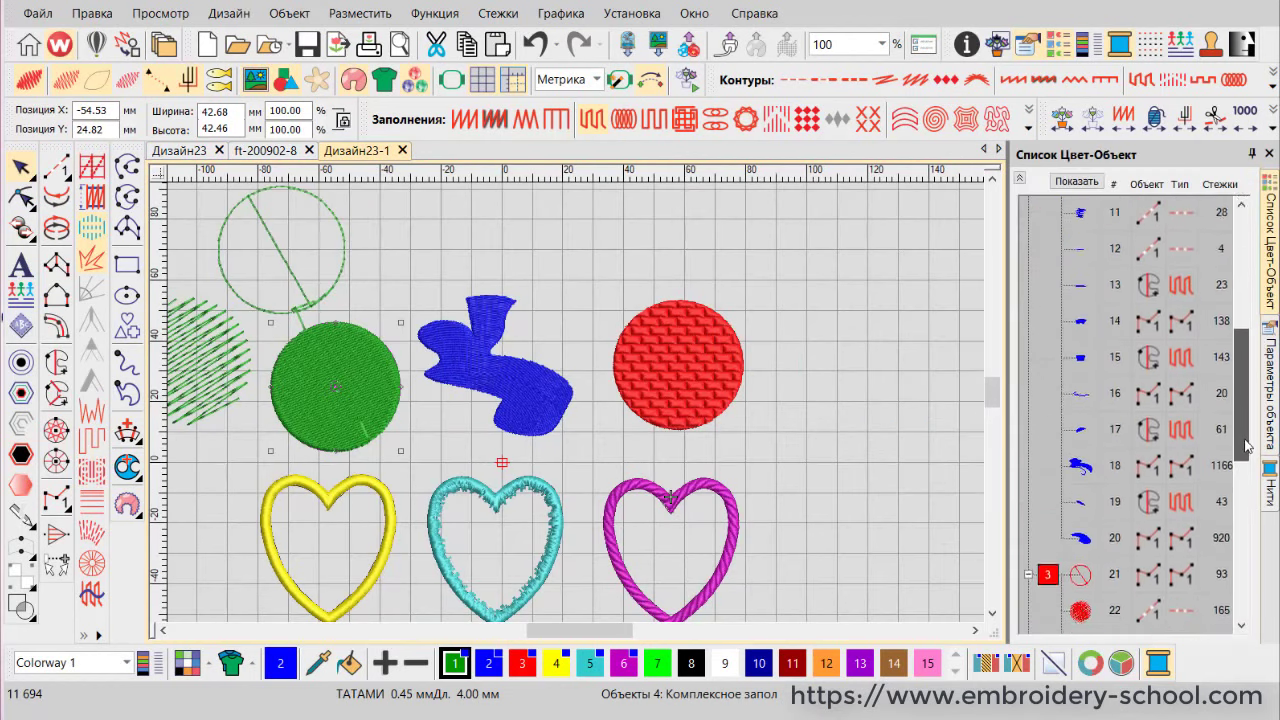
{"action": "scroll", "coordinate": [490, 430], "scroll_direction": "up", "scroll_amount": 2}
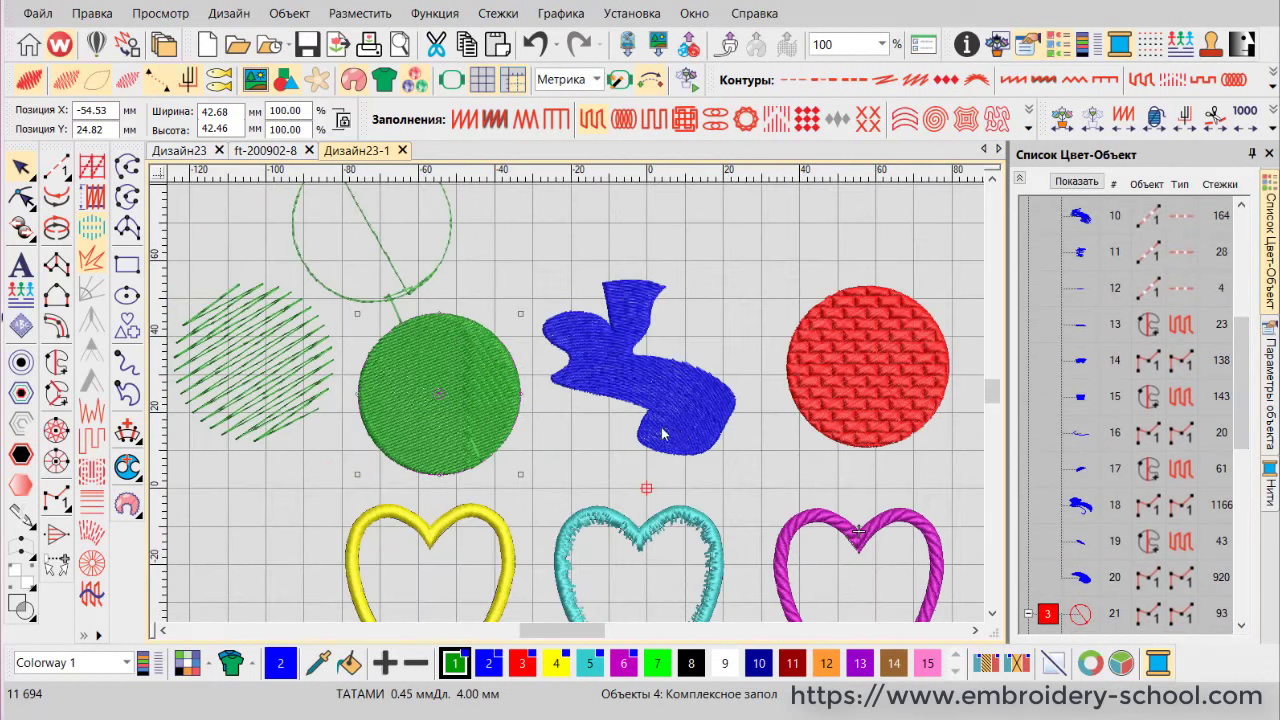
Pull the blue shape apart by moving its lower piece down, main body right, top piece upward and neck underlay right
{"action": "left_click", "coordinate": [516, 422]}
{"action": "left_click", "coordinate": [548, 420]}
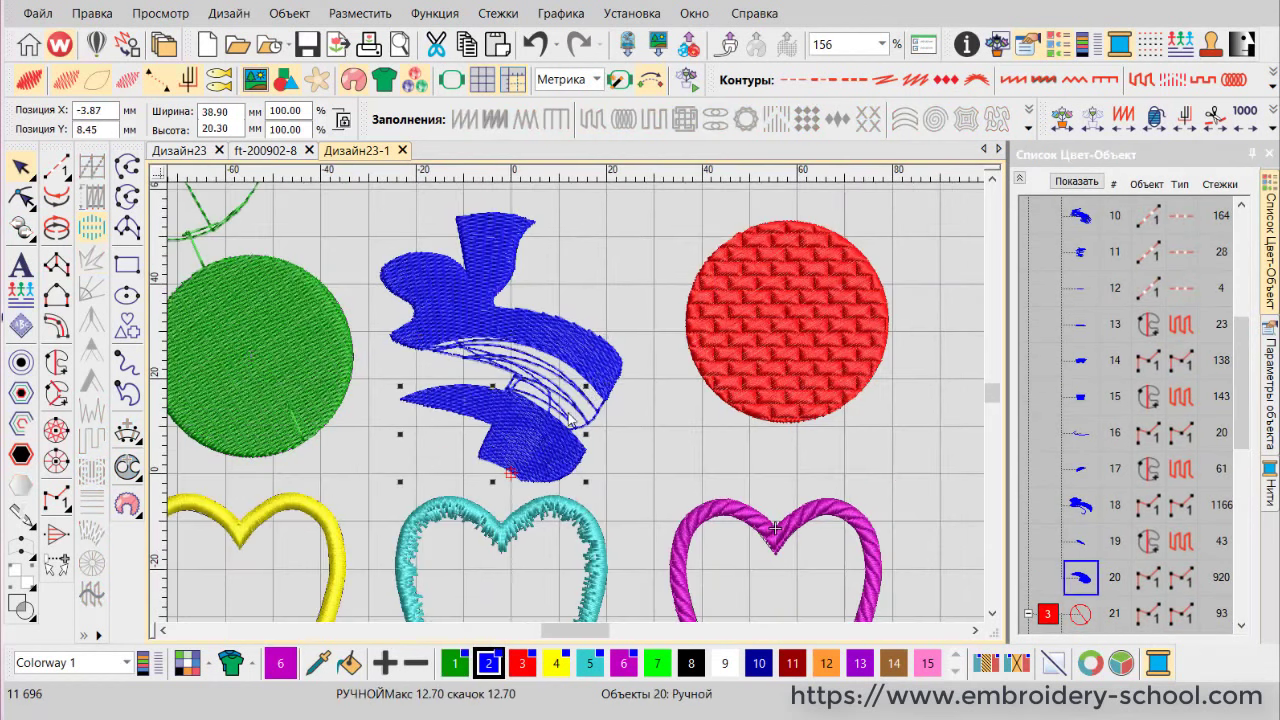
{"action": "left_click_drag", "start_coordinate": [513, 296], "coordinate": [585, 316]}
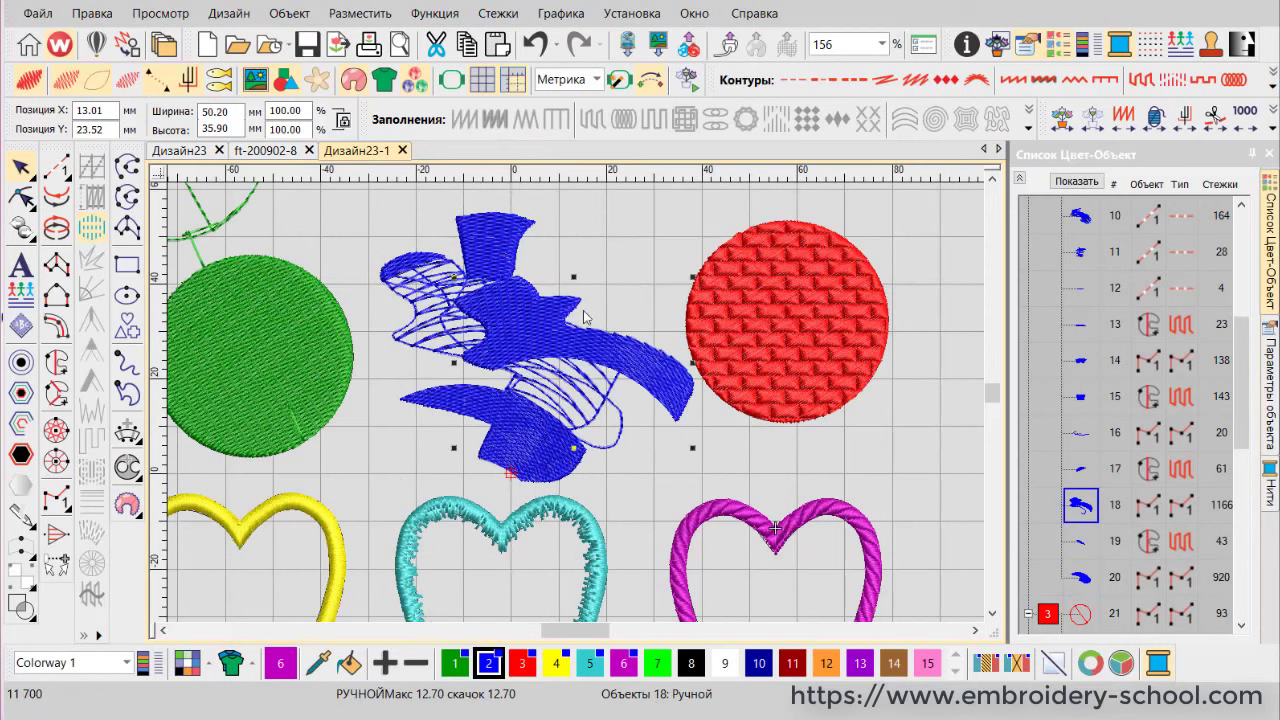
{"action": "left_click_drag", "start_coordinate": [492, 245], "coordinate": [597, 195]}
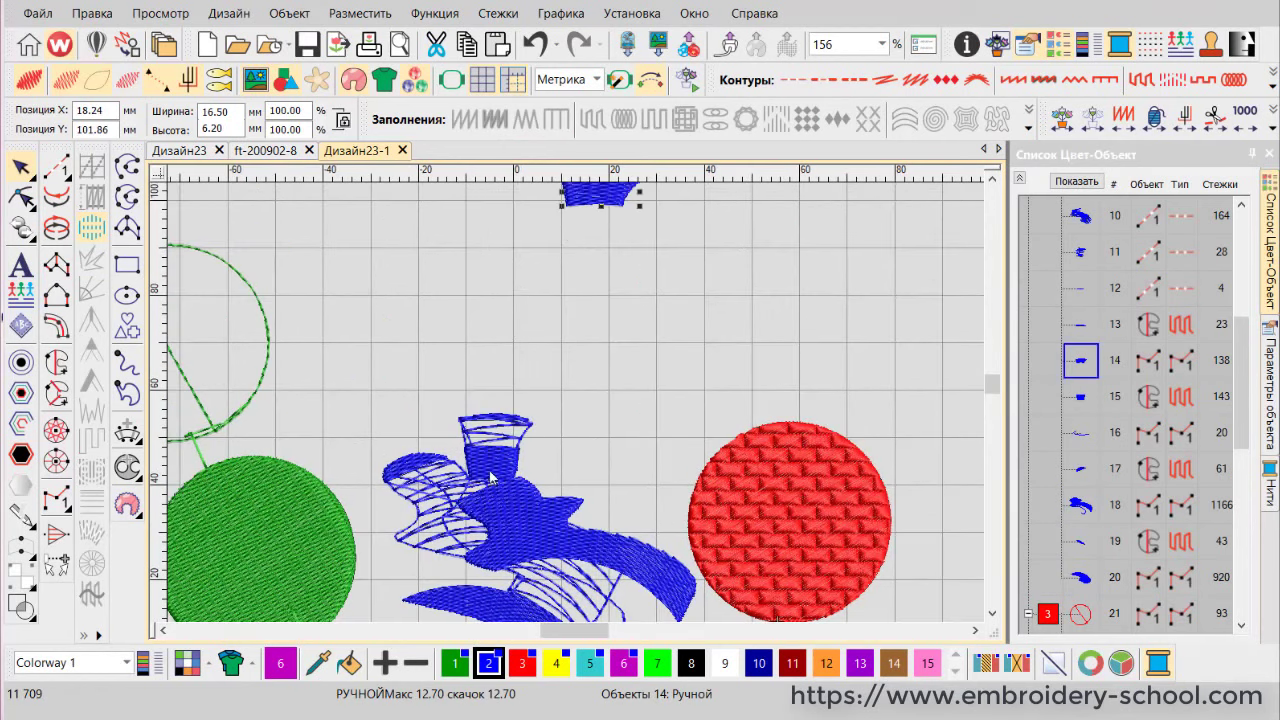
{"action": "left_click_drag", "start_coordinate": [490, 478], "coordinate": [615, 428]}
Separate more blue pieces, moving the left-end run stitches up-left, the neck fill right, and the outline and small left fill up
{"action": "left_click", "coordinate": [413, 477]}
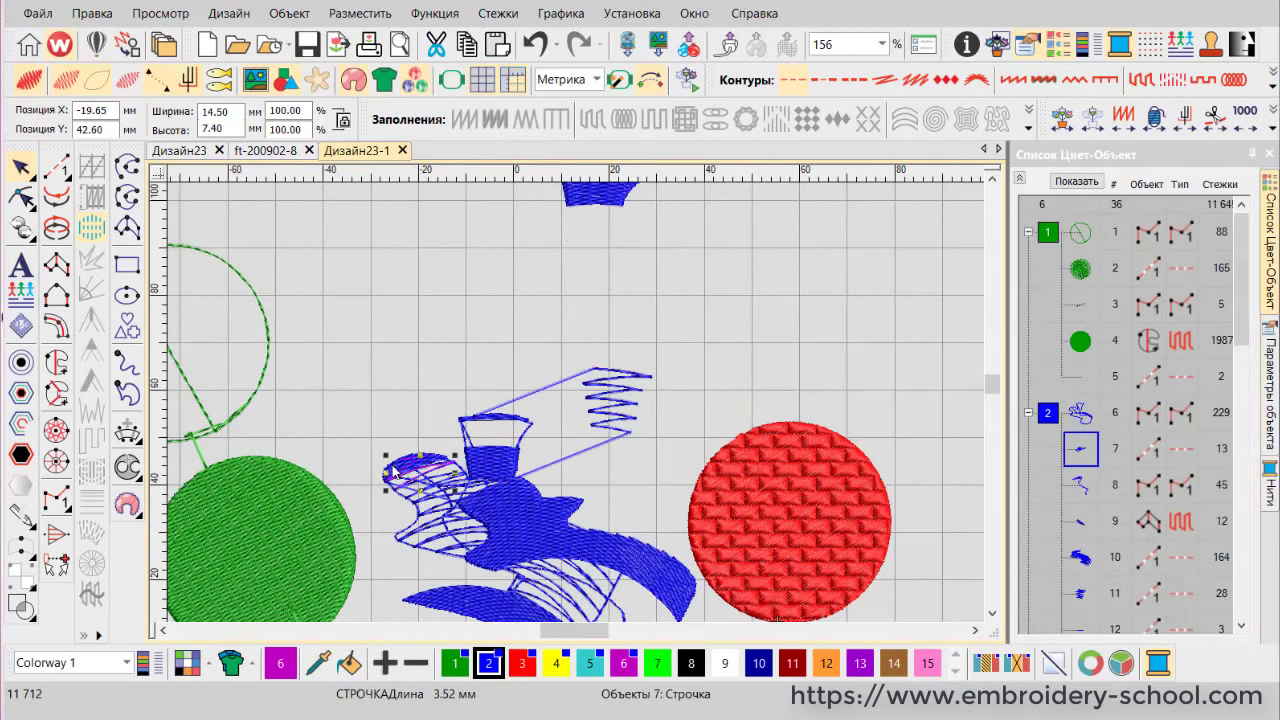
{"action": "left_click", "coordinate": [393, 470]}
{"action": "left_click_drag", "start_coordinate": [400, 470], "coordinate": [355, 405]}
{"action": "left_click", "coordinate": [490, 460]}
{"action": "left_click_drag", "start_coordinate": [500, 462], "coordinate": [605, 446]}
{"action": "left_click_drag", "start_coordinate": [415, 463], "coordinate": [402, 222]}
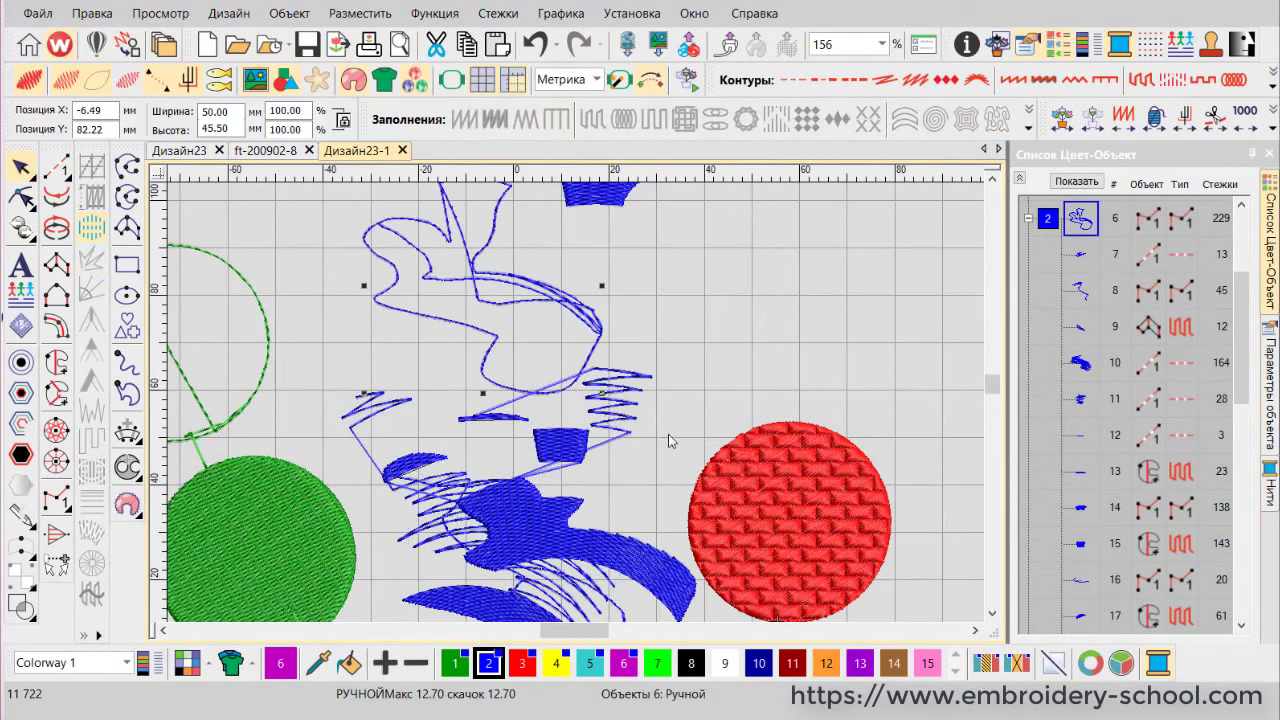
{"action": "left_click", "coordinate": [436, 466]}
{"action": "left_click_drag", "start_coordinate": [412, 468], "coordinate": [420, 414]}
Select all the red circle's parts in the Color-Object List
{"action": "key", "text": "1"}
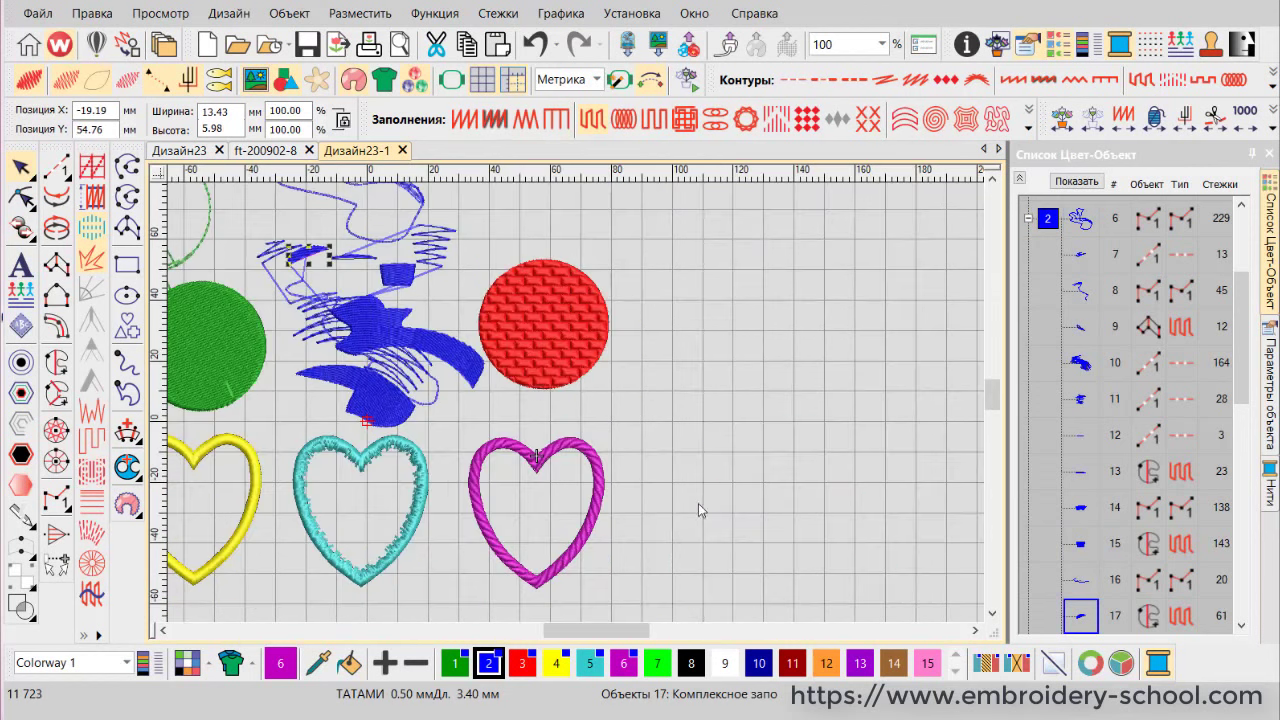
{"action": "left_click_drag", "start_coordinate": [1242, 338], "coordinate": [1242, 478]}
{"action": "left_click", "coordinate": [1081, 338]}
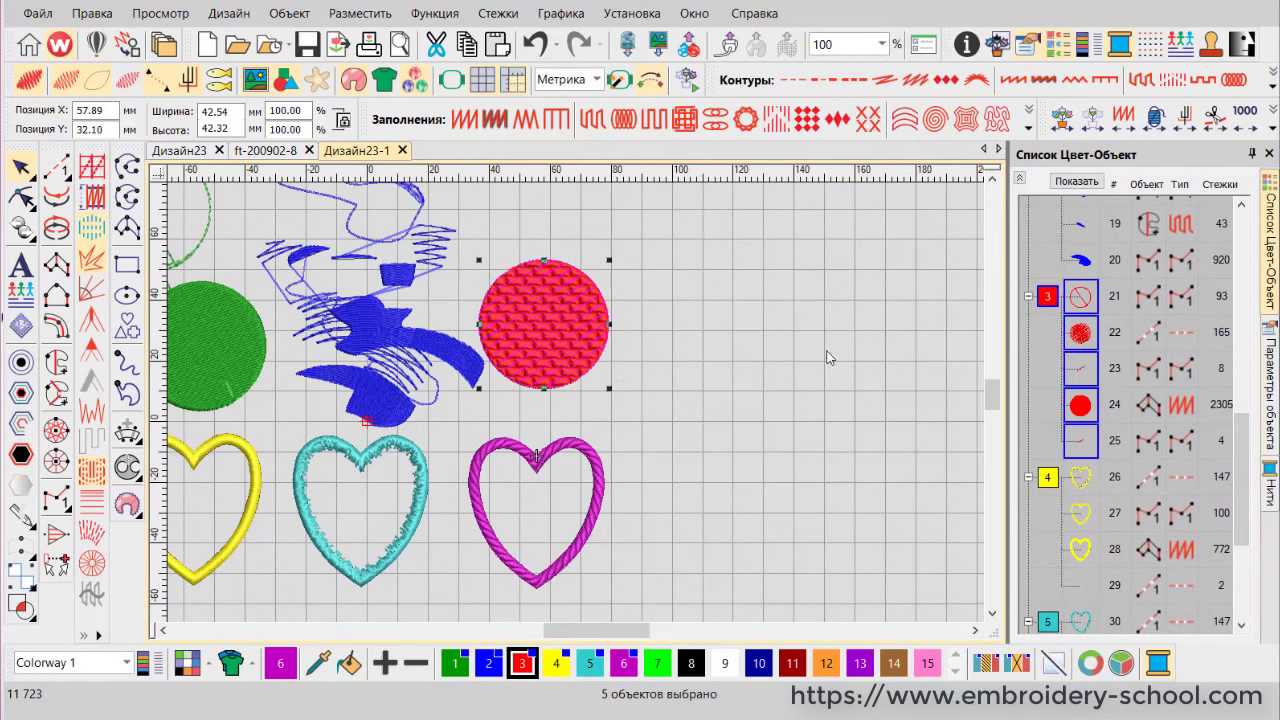
Pull the red circle's zigzag underlay to about X 120.6, Y 31 mm and its outline run to about X 90.5, Y 63.2 mm
{"action": "left_click", "coordinate": [715, 434]}
{"action": "key", "text": "v"}
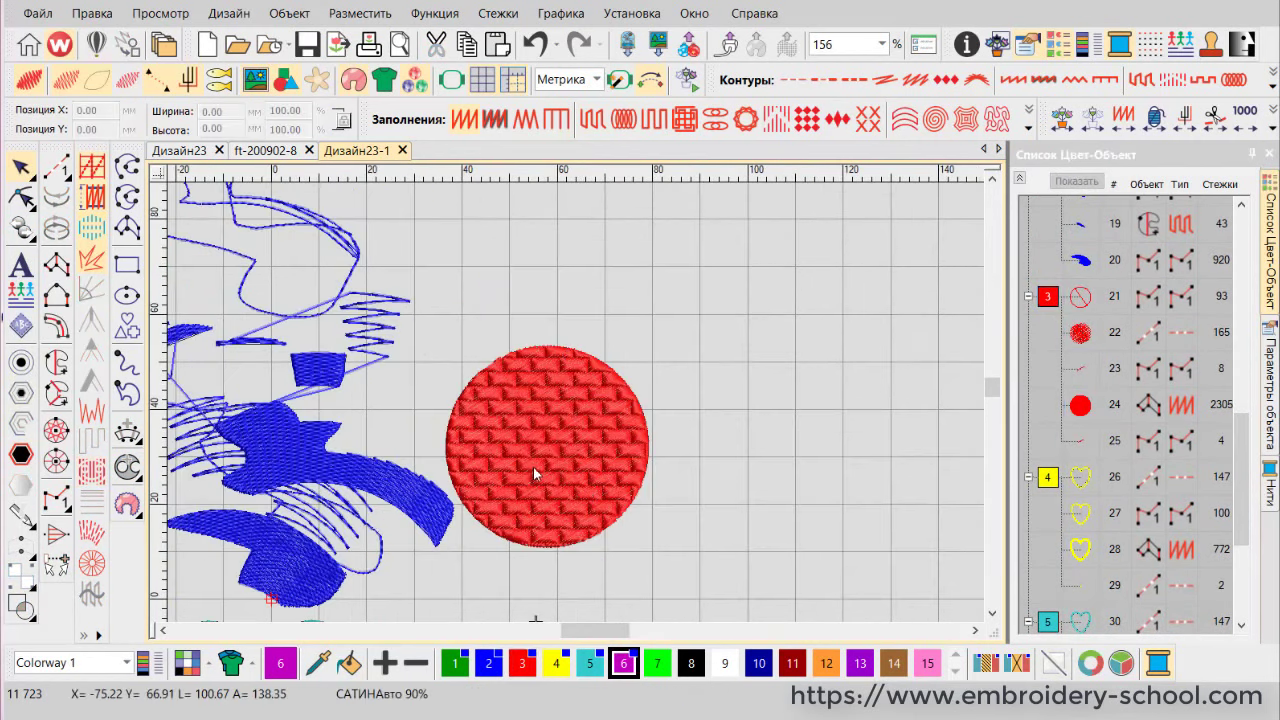
{"action": "left_click", "coordinate": [1088, 410]}
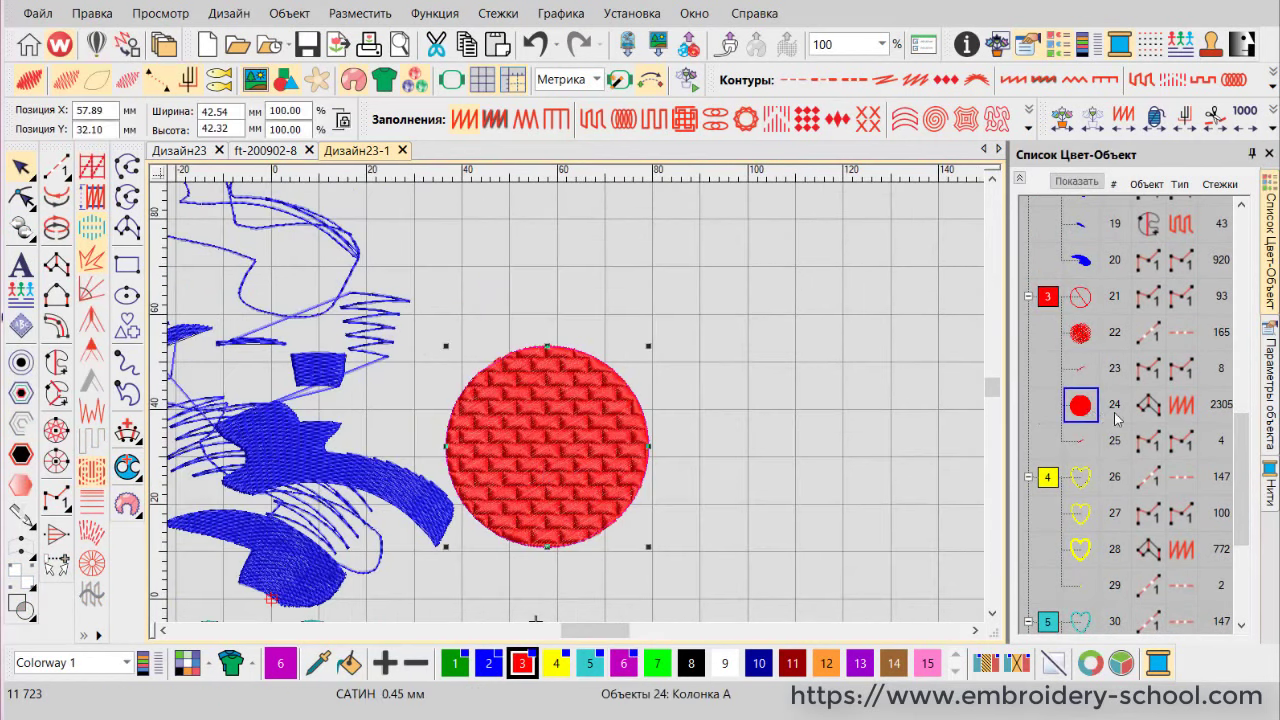
{"action": "left_click", "coordinate": [613, 450]}
{"action": "left_click_drag", "start_coordinate": [613, 448], "coordinate": [911, 453]}
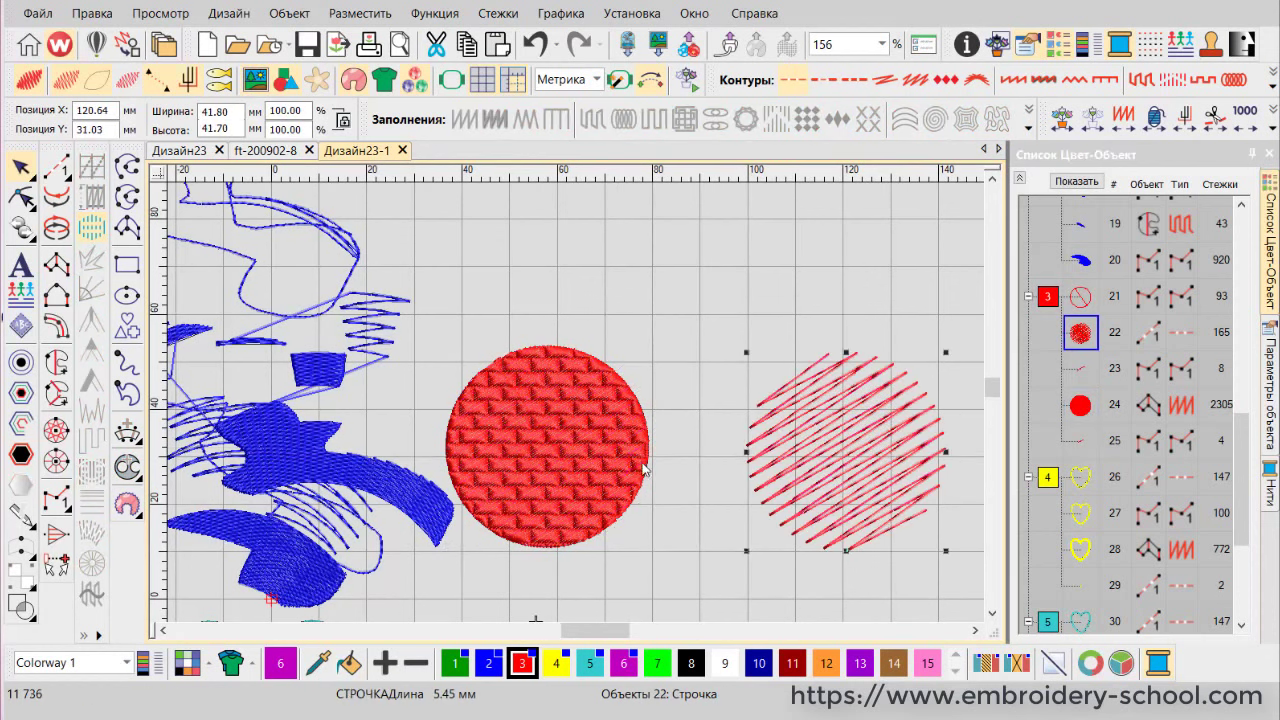
{"action": "left_click_drag", "start_coordinate": [568, 449], "coordinate": [722, 309]}
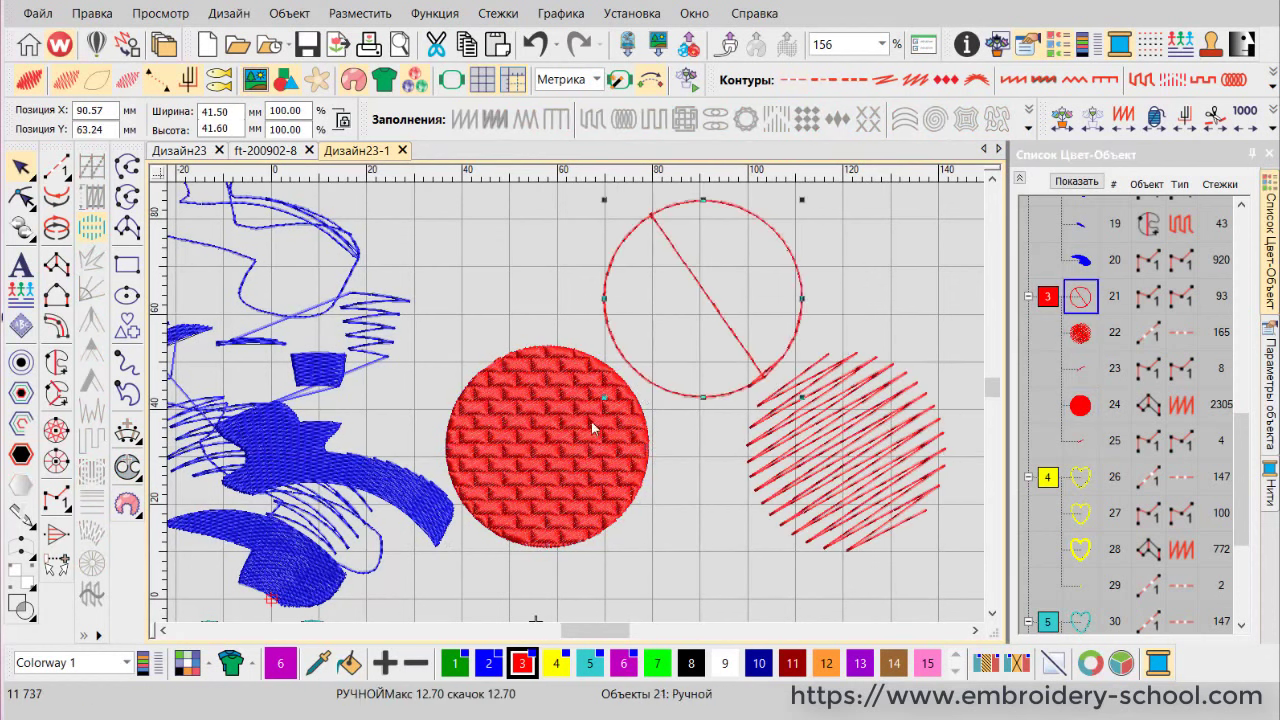
Display the reshape nodes and stitch angle lines of the red circle's main brick-pattern fill
{"action": "left_click", "coordinate": [529, 461]}
{"action": "scroll", "coordinate": [581, 457], "scroll_direction": "up", "scroll_amount": 2}
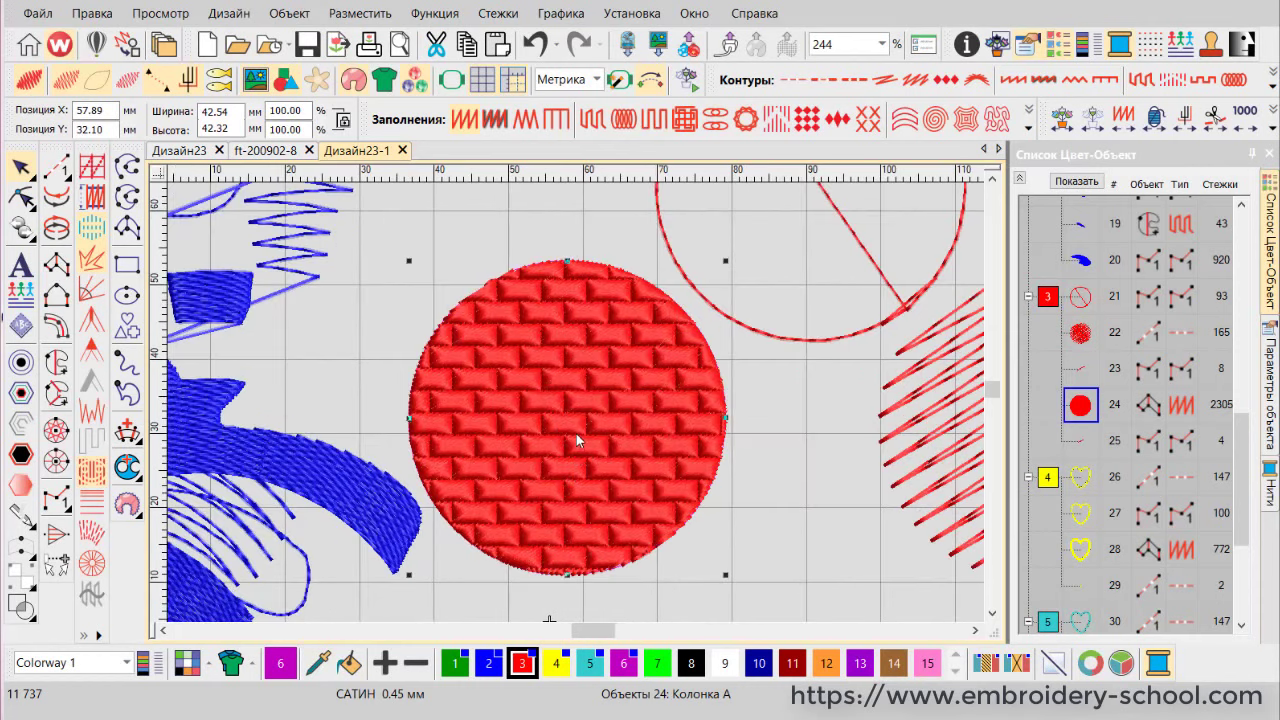
{"action": "left_click", "coordinate": [576, 433]}
{"action": "key", "text": "h"}
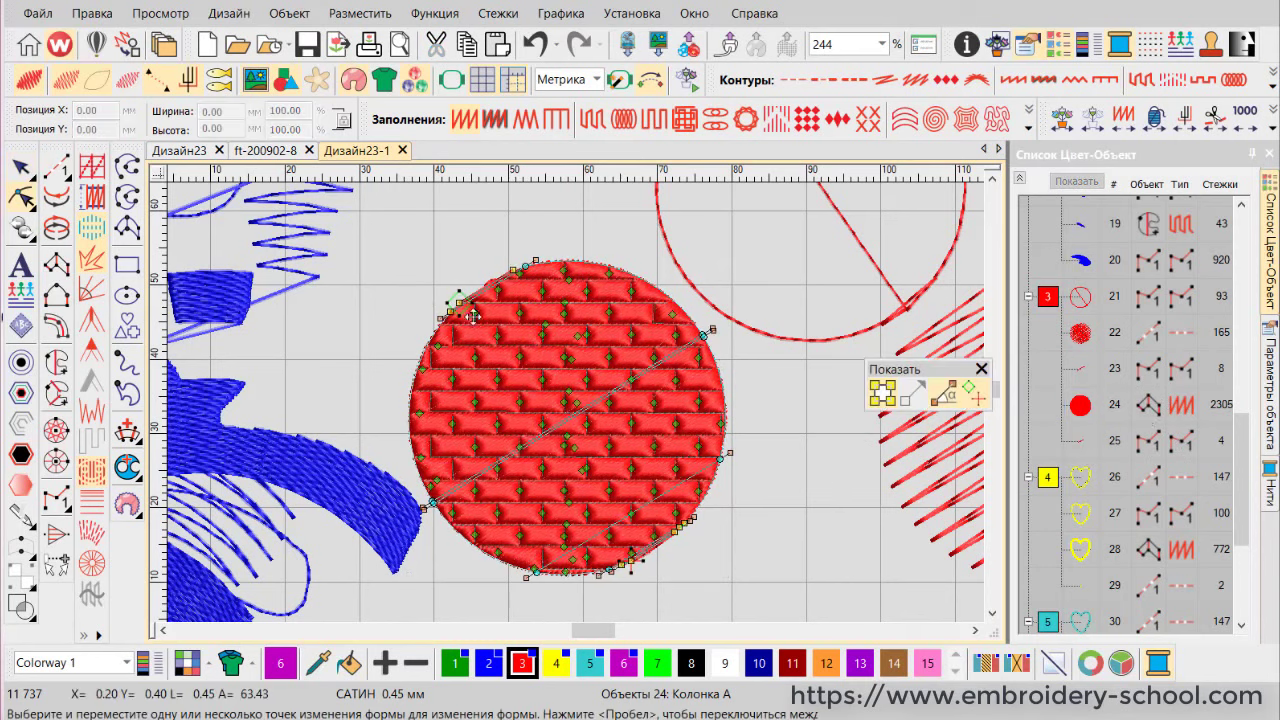
Leave the red circle's reshaping and display the reshape nodes of the yellow heart's satin column
{"action": "scroll", "coordinate": [527, 508], "scroll_direction": "down", "scroll_amount": 1}
{"action": "scroll", "coordinate": [440, 505], "scroll_direction": "down", "scroll_amount": 3}
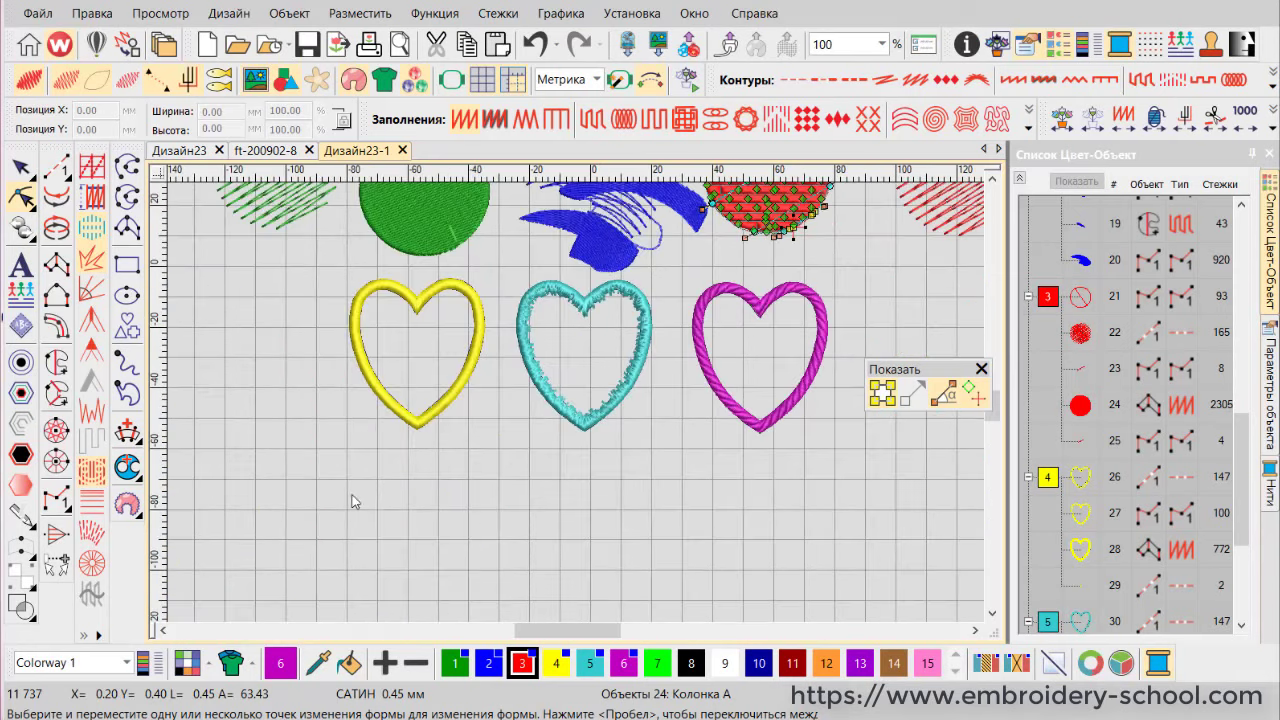
{"action": "scroll", "coordinate": [380, 414], "scroll_direction": "up", "scroll_amount": 1}
{"action": "key", "text": "Escape"}
{"action": "left_click", "coordinate": [652, 400]}
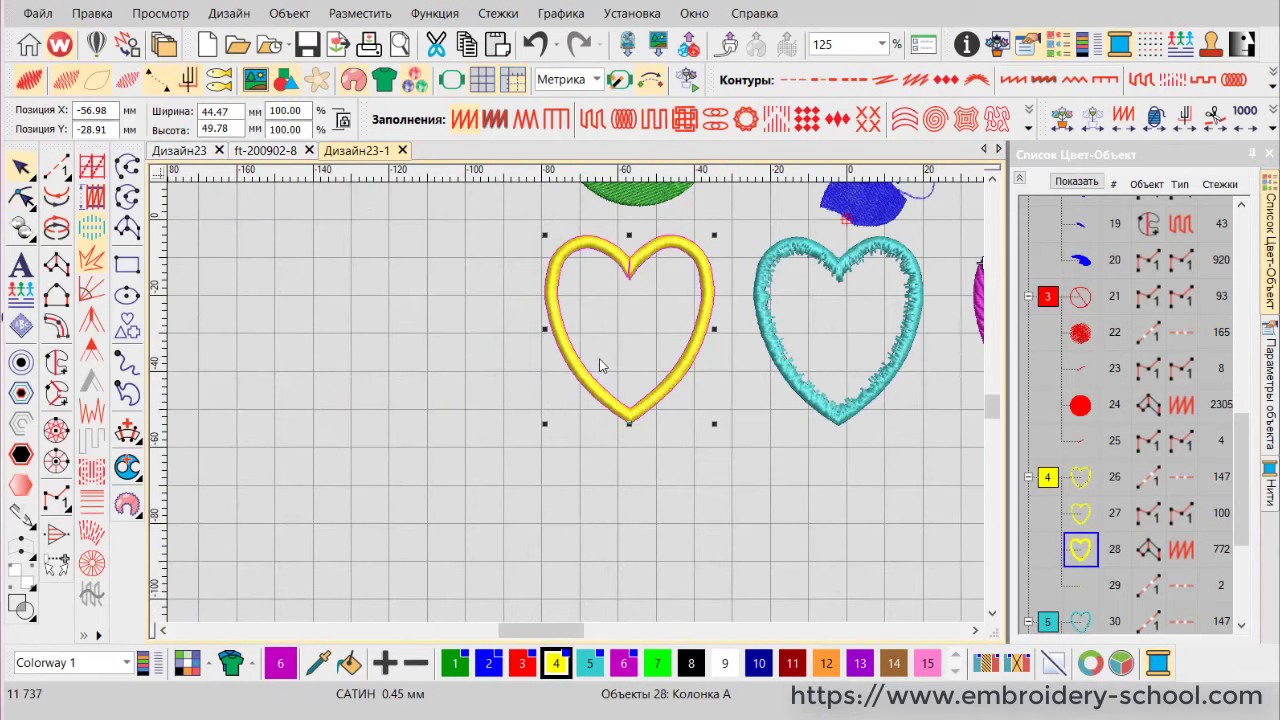
{"action": "key", "text": "h"}
{"action": "scroll", "coordinate": [467, 402], "scroll_direction": "up", "scroll_amount": 1}
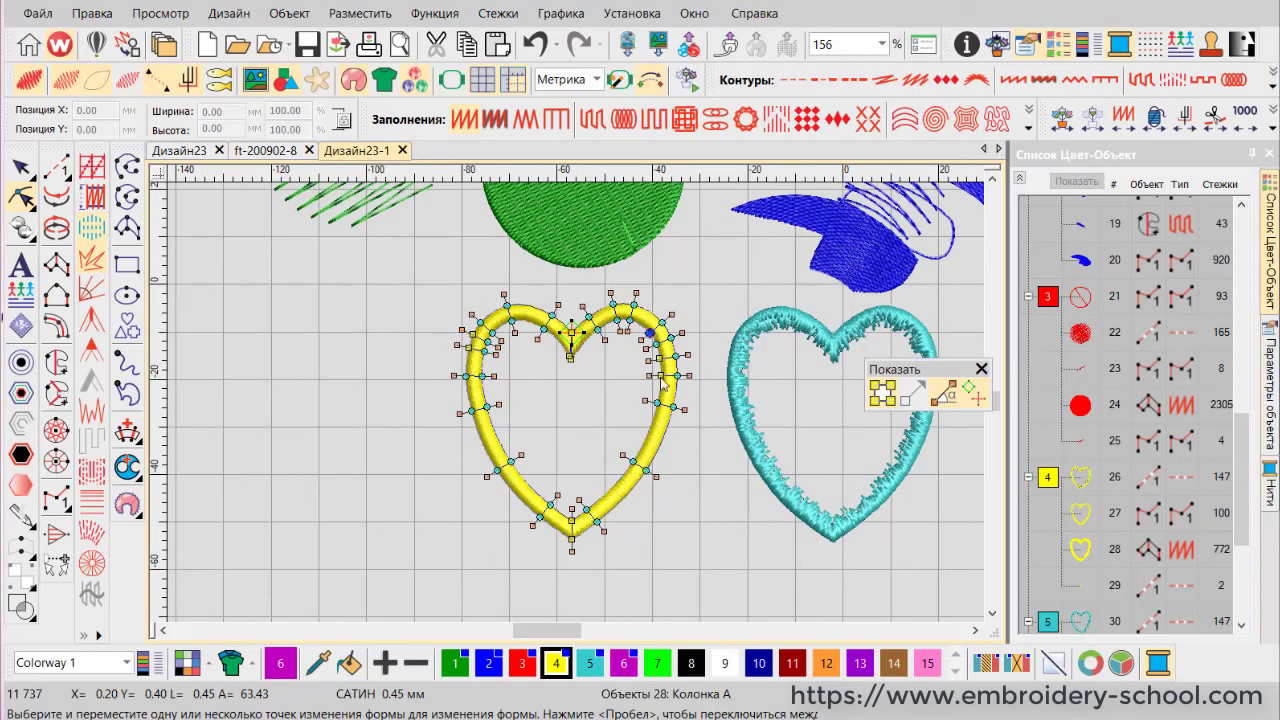
Show the native yellow heart's reshape nodes in Дизайн23 for comparison and return to Дизайн23-1
{"action": "left_click", "coordinate": [186, 152]}
{"action": "left_click", "coordinate": [397, 432]}
{"action": "key", "text": "h"}
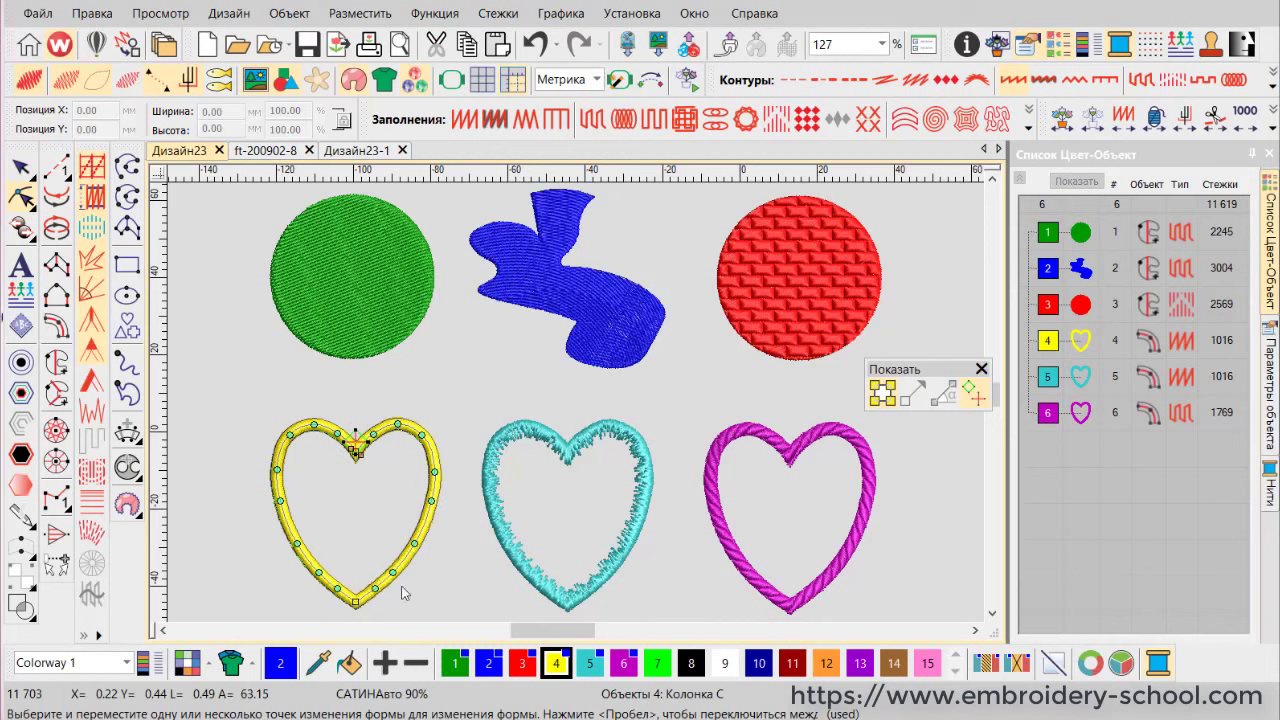
{"action": "left_click", "coordinate": [366, 152]}
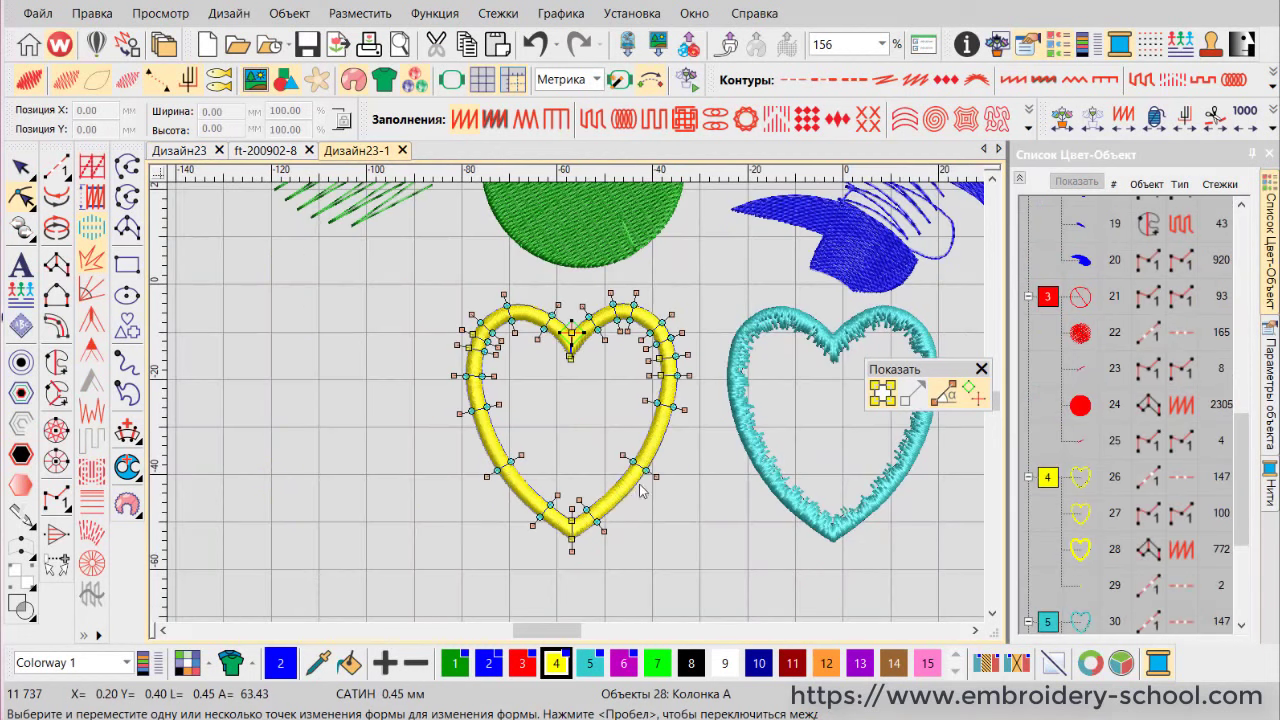
Select the turquoise heart's recognised pieces and offset its run and zigzag underlays from the satin border
{"action": "key", "text": "Escape"}
{"action": "left_click", "coordinate": [614, 506]}
{"action": "left_click", "coordinate": [842, 536]}
{"action": "scroll", "coordinate": [842, 536], "scroll_direction": "up", "scroll_amount": 1}
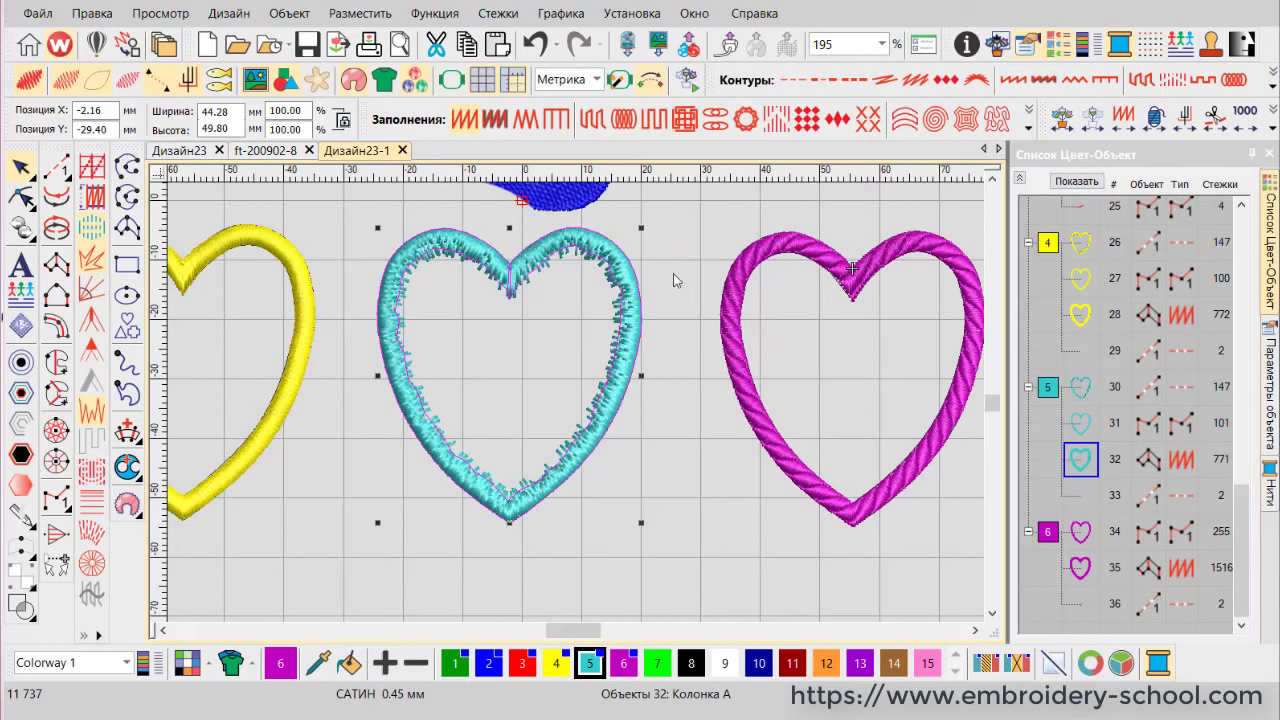
{"action": "scroll", "coordinate": [557, 274], "scroll_direction": "up", "scroll_amount": 2}
{"action": "left_click", "coordinate": [636, 376]}
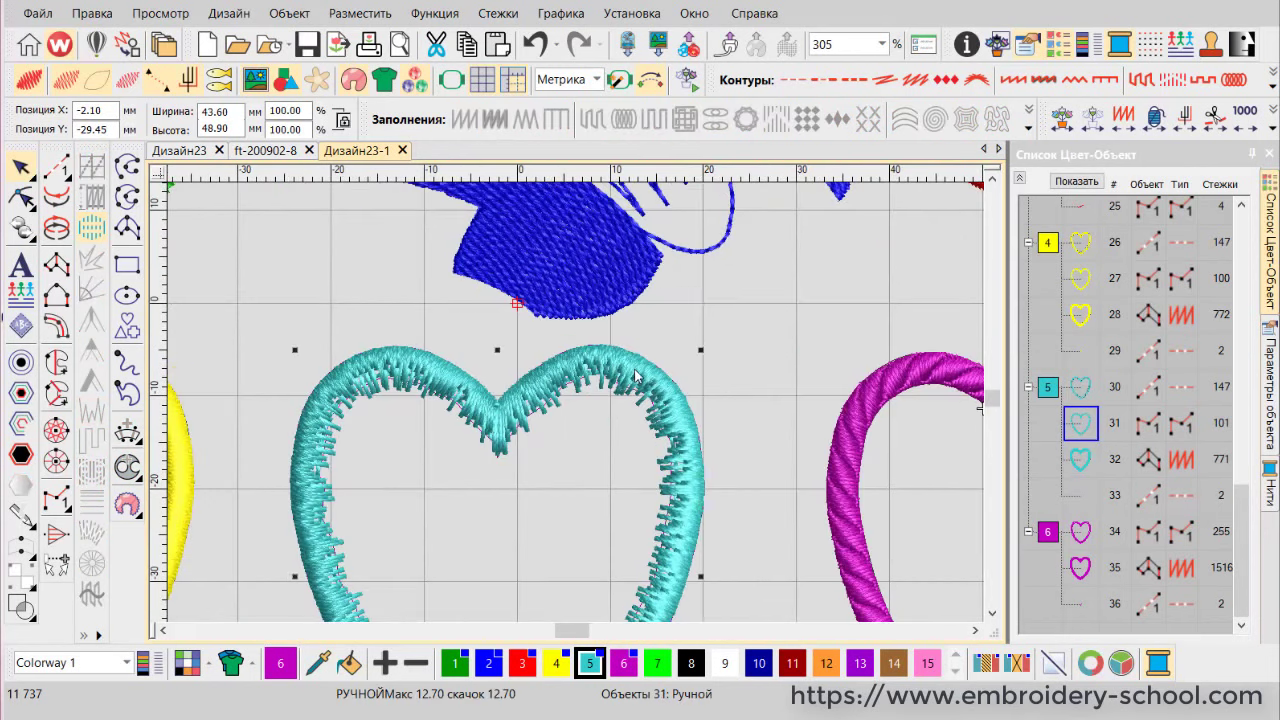
{"action": "left_click_drag", "start_coordinate": [709, 519], "coordinate": [713, 605]}
{"action": "scroll", "coordinate": [700, 512], "scroll_direction": "up", "scroll_amount": 2}
{"action": "scroll", "coordinate": [352, 522], "scroll_direction": "down", "scroll_amount": 2}
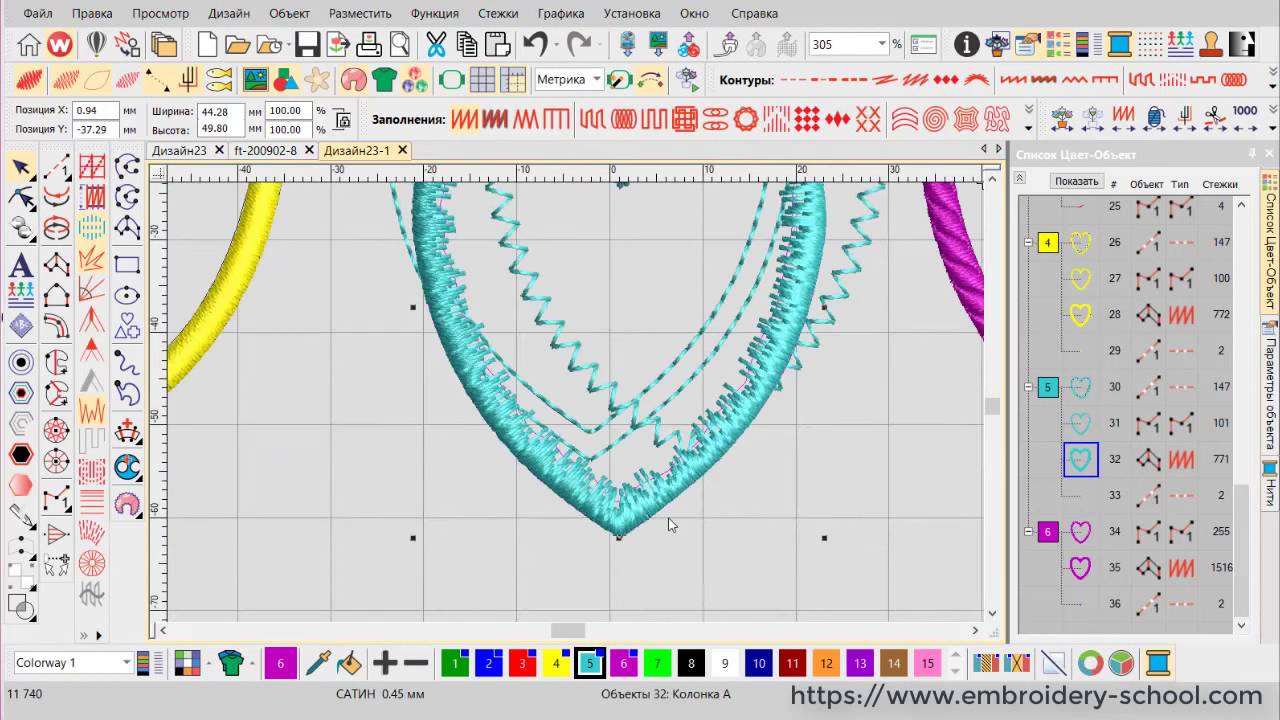
Move the turquoise heart's satin border down clear of its underlays, to about X 2.8, Y -82.7 mm
{"action": "left_click_drag", "start_coordinate": [670, 525], "coordinate": [586, 523]}
{"action": "scroll", "coordinate": [528, 320], "scroll_direction": "down", "scroll_amount": 1}
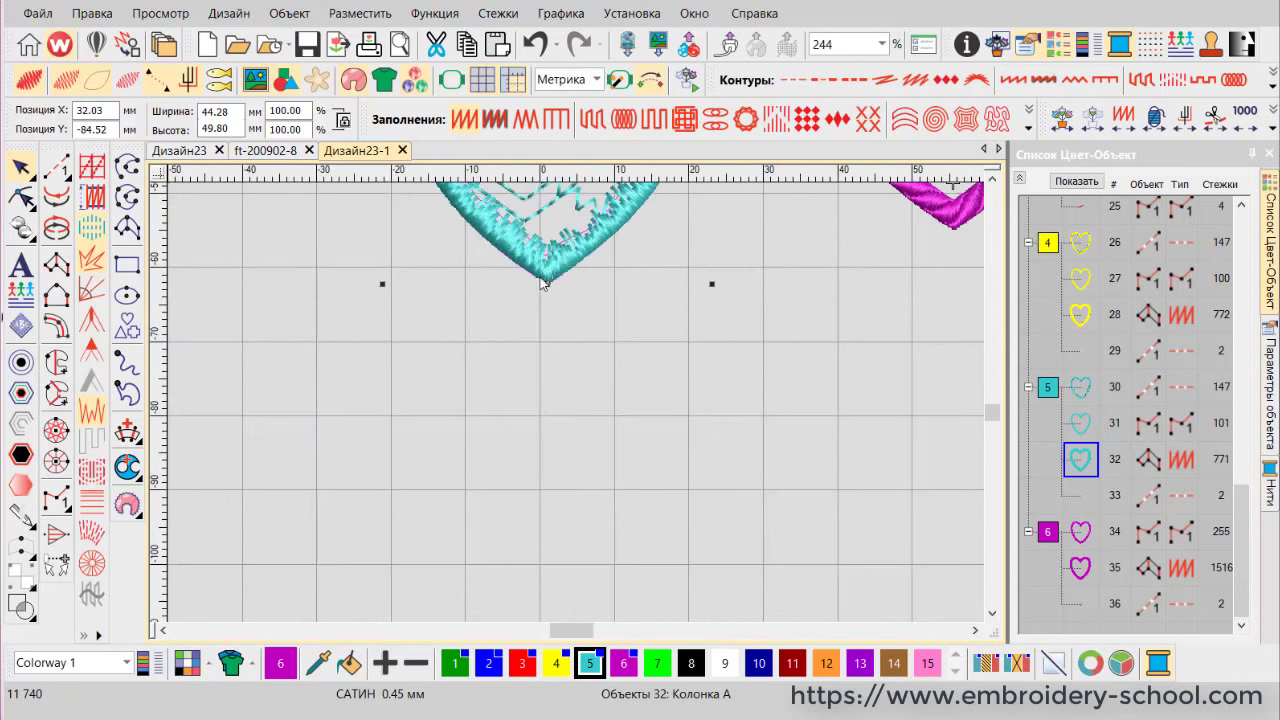
{"action": "left_click_drag", "start_coordinate": [572, 256], "coordinate": [582, 596]}
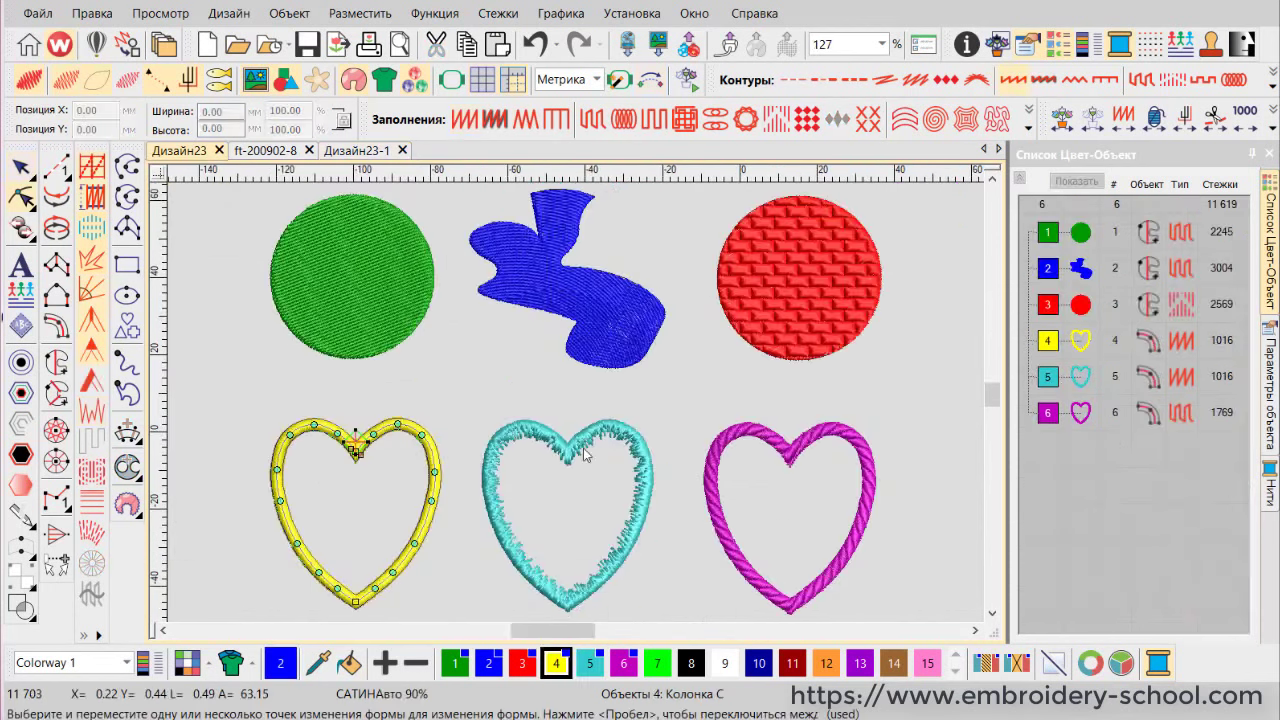
Examine the native turquoise heart's reshape nodes in Дизайн23 with the stitches hidden so only outlines show
{"action": "left_click", "coordinate": [506, 444]}
{"action": "scroll", "coordinate": [563, 477], "scroll_direction": "up", "scroll_amount": 1}
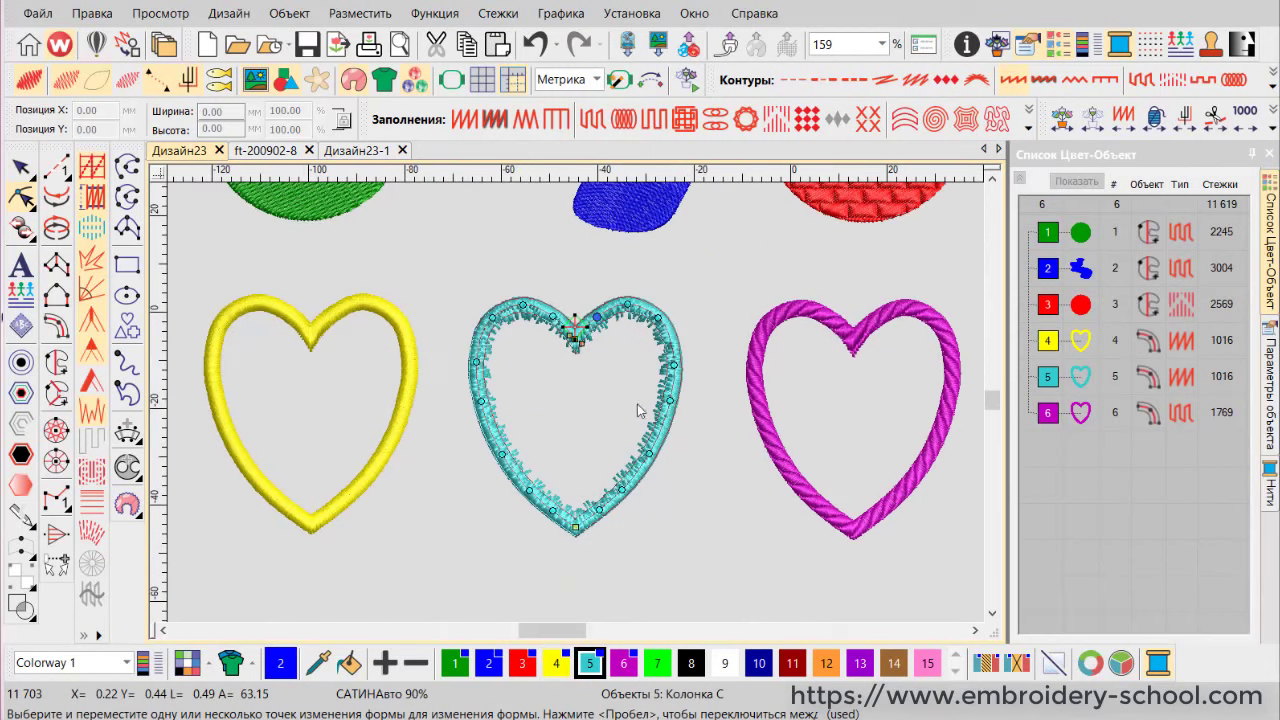
{"action": "left_click", "coordinate": [68, 80]}
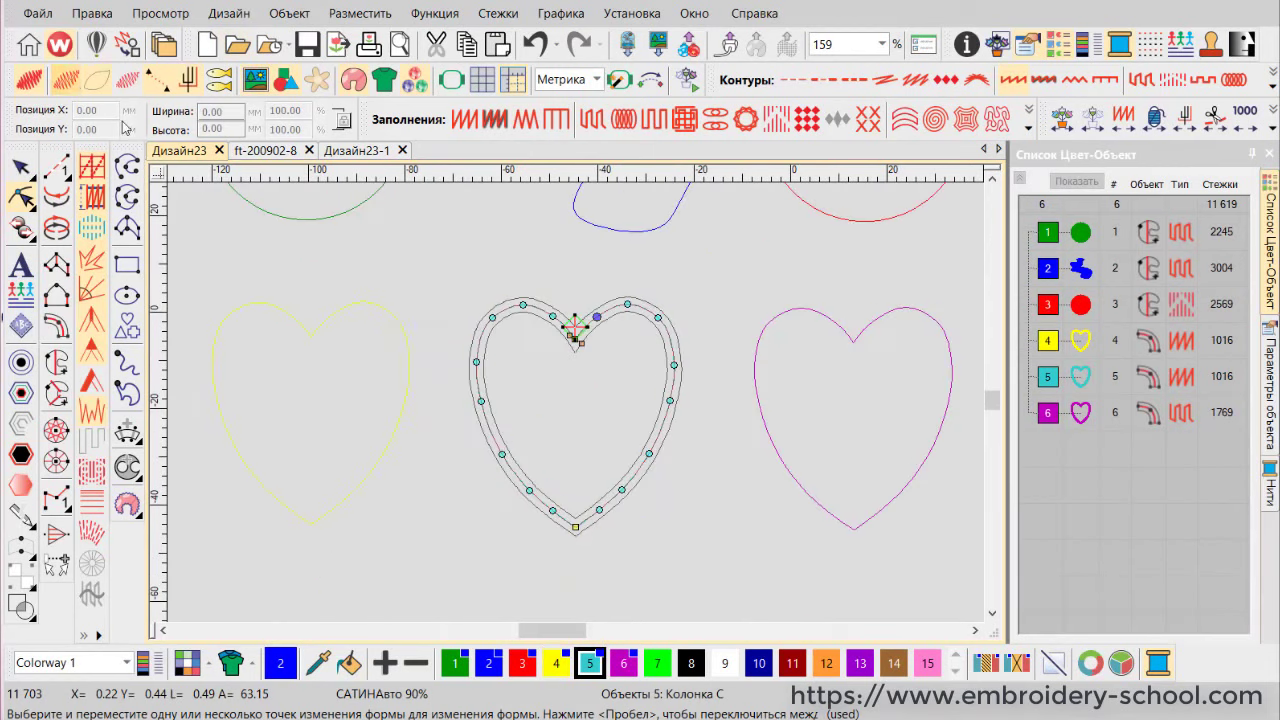
Examine the recognised turquoise heart's outlines in Дизайн23-1 and turn the realistic stitch display back on
{"action": "left_click", "coordinate": [363, 155]}
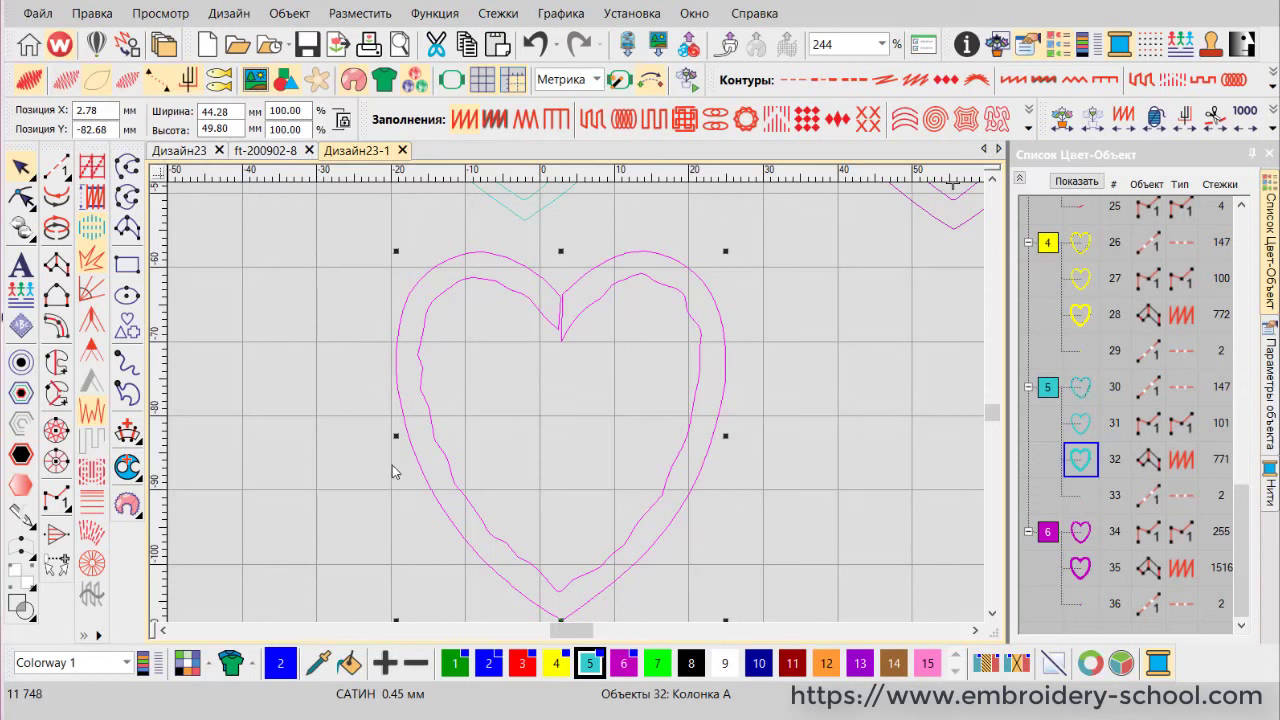
{"action": "left_click", "coordinate": [33, 80]}
{"action": "left_click", "coordinate": [32, 86]}
{"action": "left_click", "coordinate": [32, 86]}
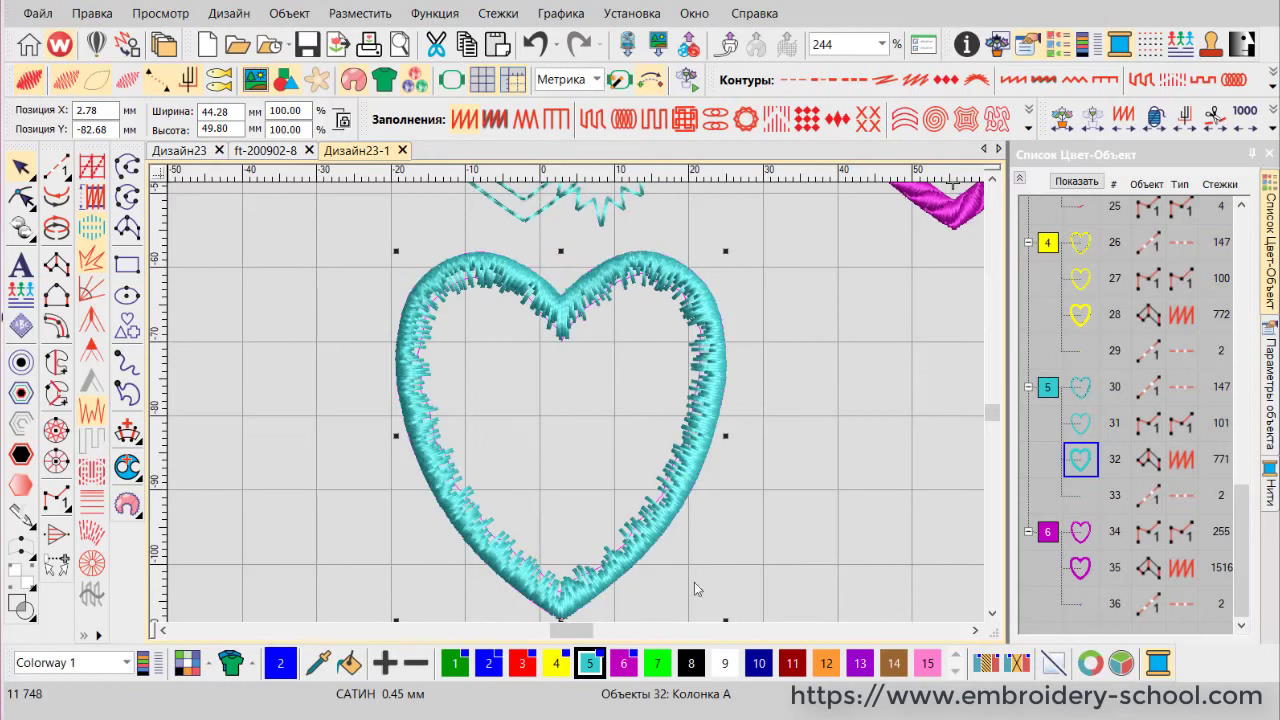
Remove the jagged-edge effect from the separated turquoise heart's satin border and apply it again
{"action": "left_click", "coordinate": [577, 302]}
{"action": "left_click", "coordinate": [91, 411]}
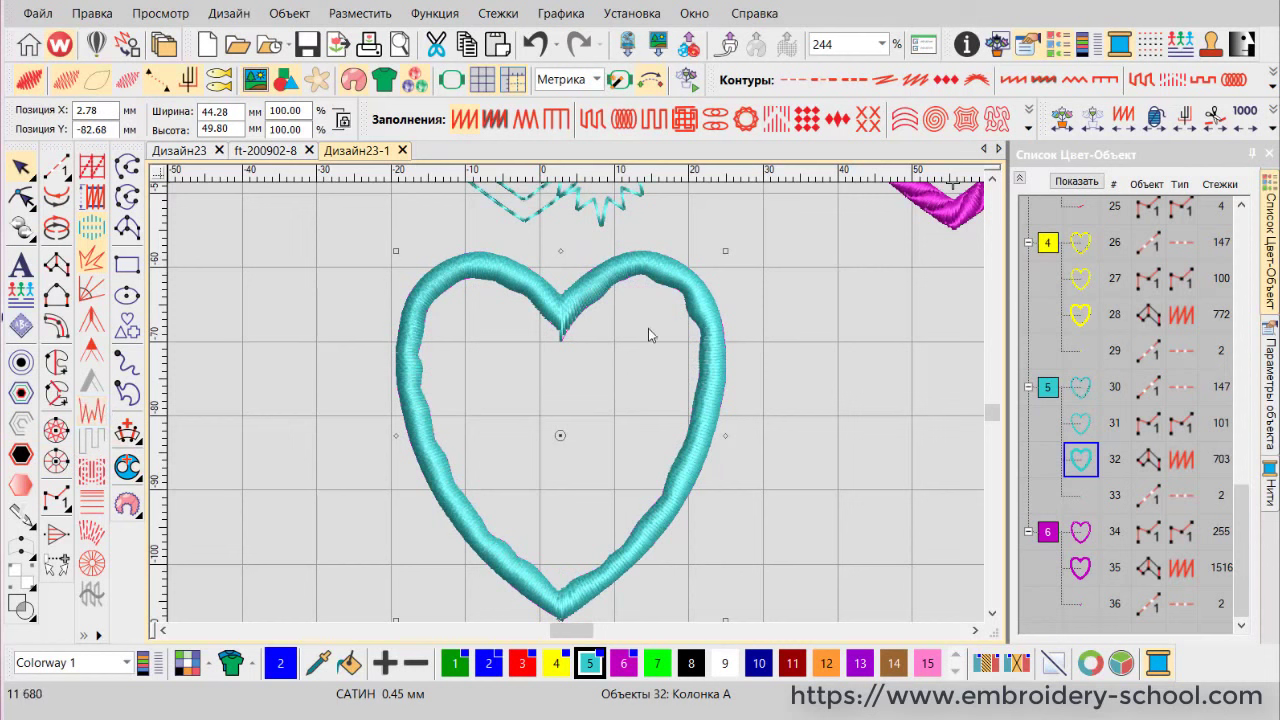
{"action": "left_click", "coordinate": [91, 411]}
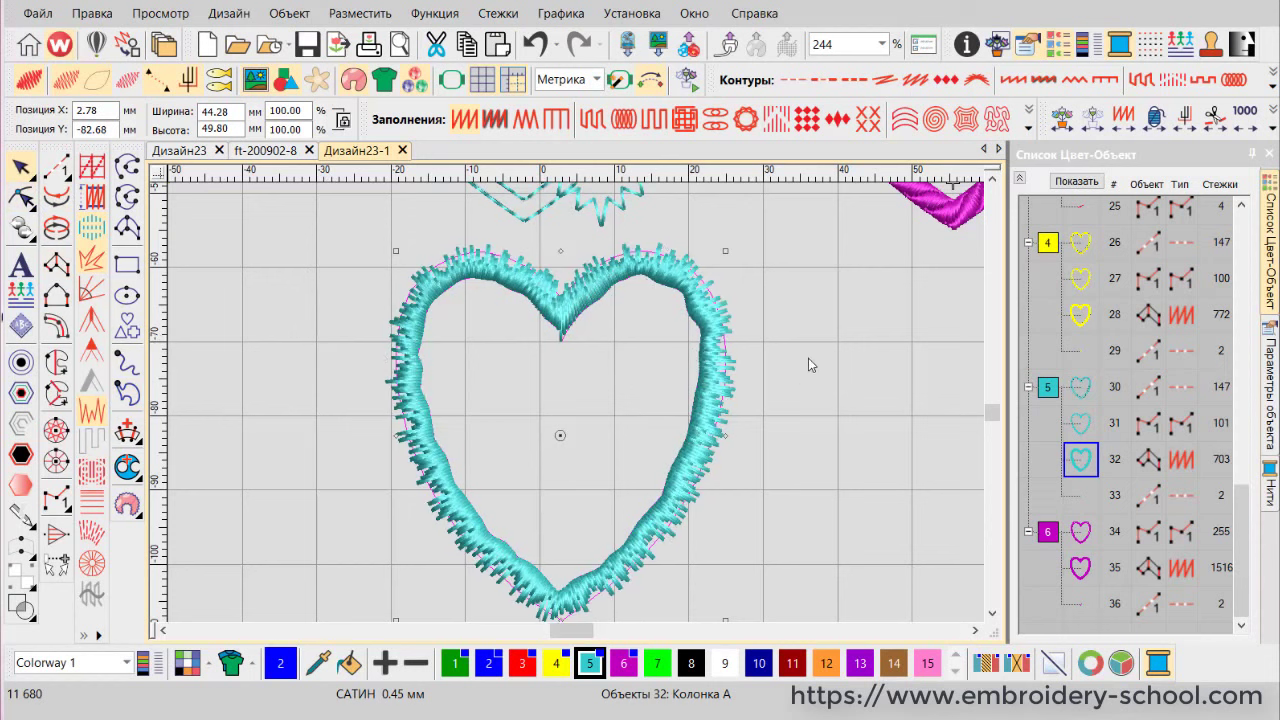
Select the magenta heart's run underlay and its satin column in turn to examine how they were recognised
{"action": "scroll", "coordinate": [780, 295], "scroll_direction": "down", "scroll_amount": 1}
{"action": "scroll", "coordinate": [713, 222], "scroll_direction": "down", "scroll_amount": 1}
{"action": "scroll", "coordinate": [651, 300], "scroll_direction": "up", "scroll_amount": 2}
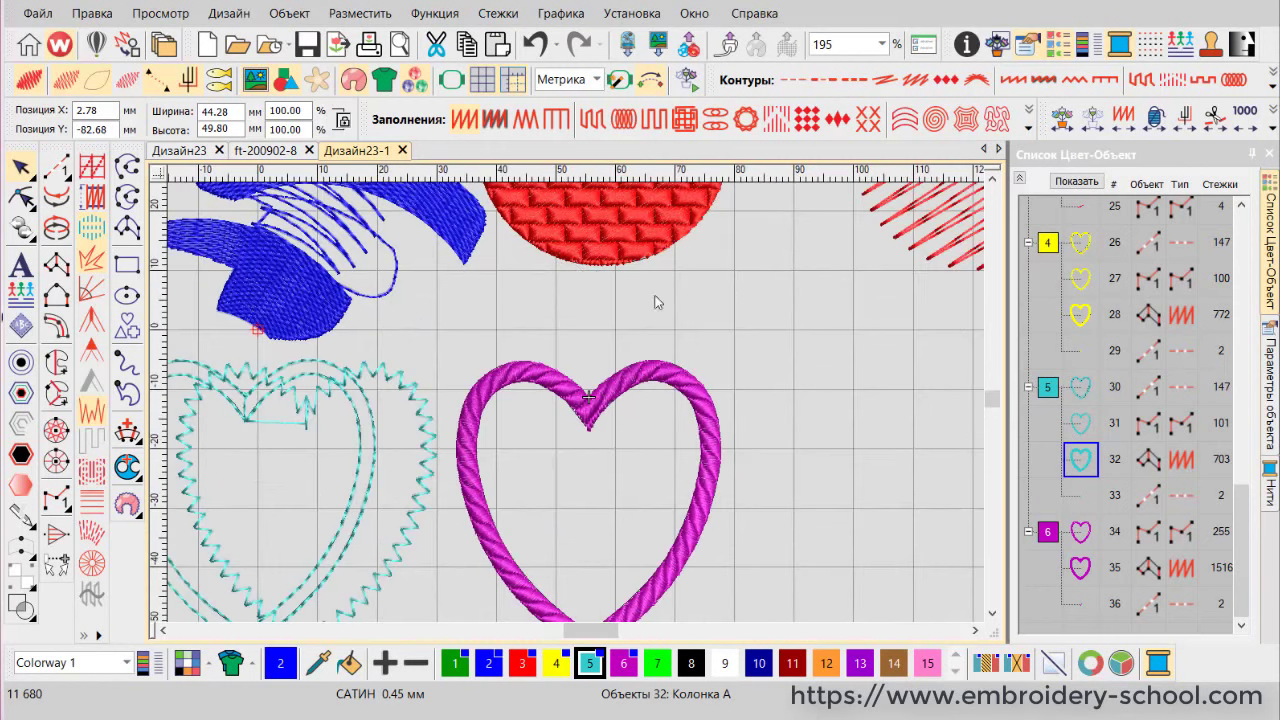
{"action": "scroll", "coordinate": [594, 434], "scroll_direction": "up", "scroll_amount": 2}
{"action": "left_click", "coordinate": [665, 358]}
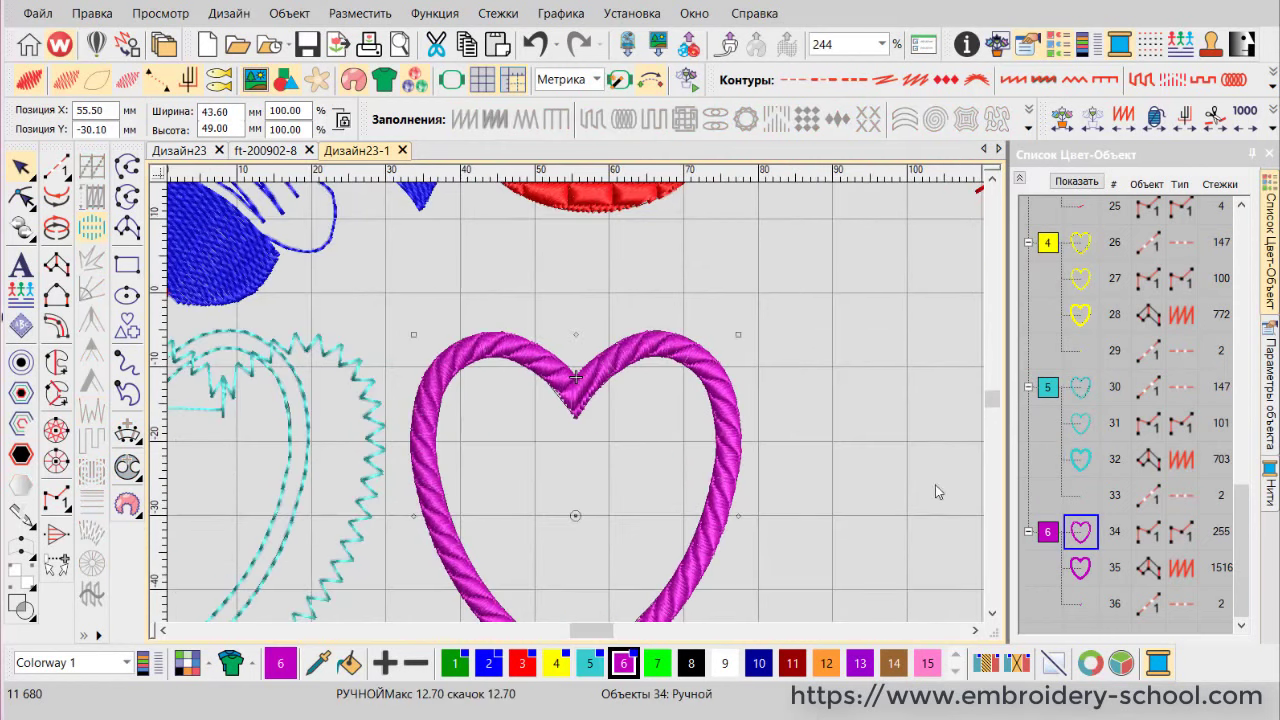
{"action": "left_click", "coordinate": [1088, 568]}
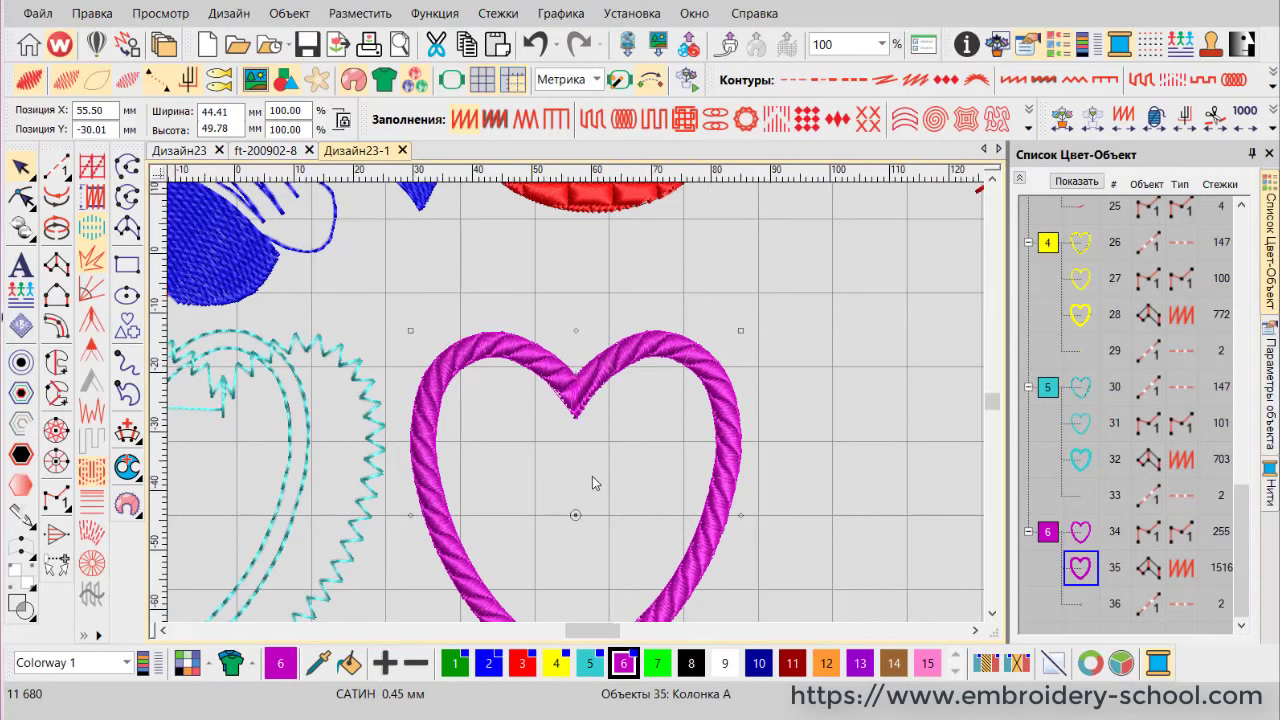
{"action": "scroll", "coordinate": [592, 476], "scroll_direction": "down", "scroll_amount": 1}
{"action": "scroll", "coordinate": [619, 568], "scroll_direction": "up", "scroll_amount": 1}
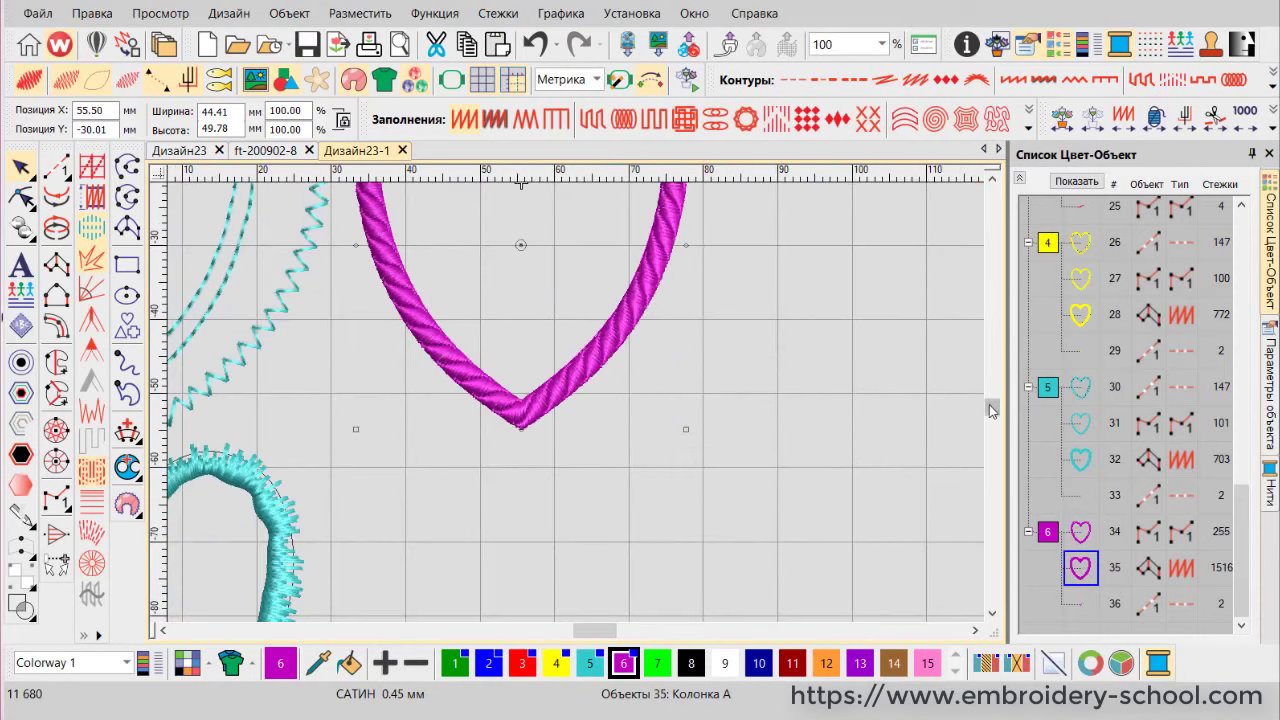
{"action": "scroll", "coordinate": [992, 406], "scroll_direction": "up", "scroll_amount": 2}
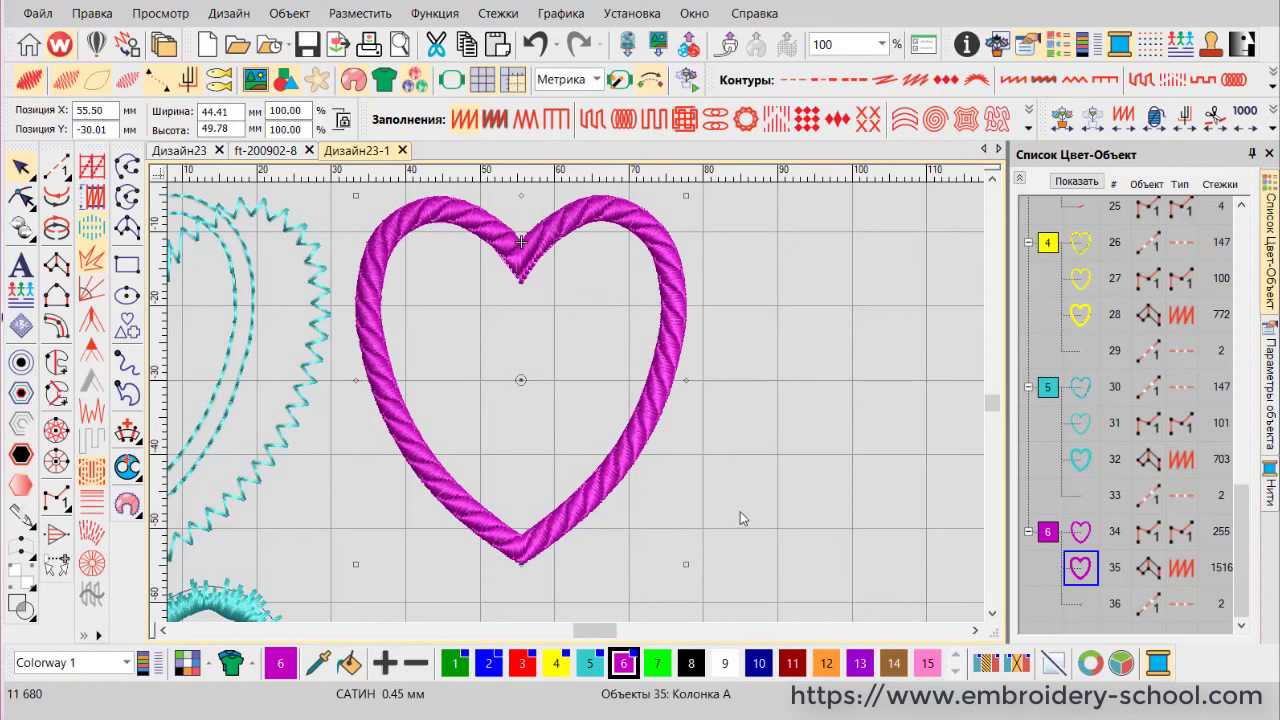
Inspect the reshape nodes along the magenta heart's satin column, then leave reshaping with the column selected
{"action": "key", "text": "h"}
{"action": "scroll", "coordinate": [648, 418], "scroll_direction": "up", "scroll_amount": 3}
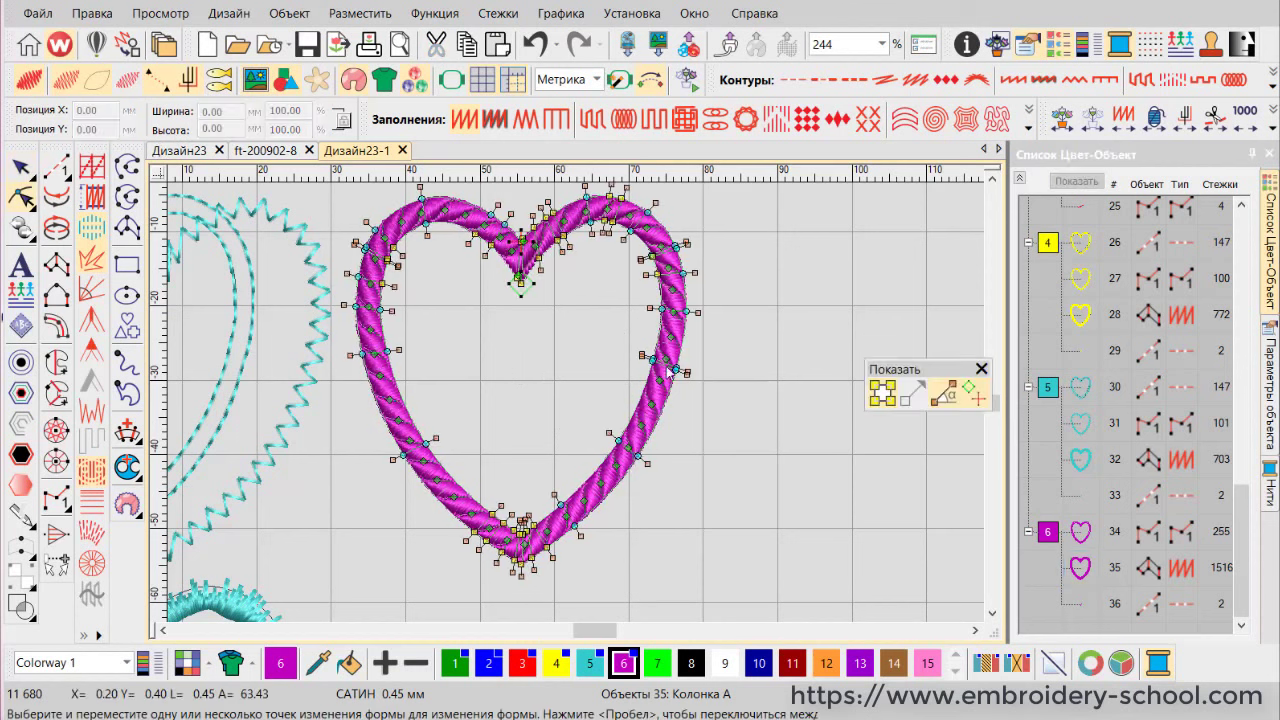
{"action": "scroll", "coordinate": [610, 420], "scroll_direction": "up", "scroll_amount": 2}
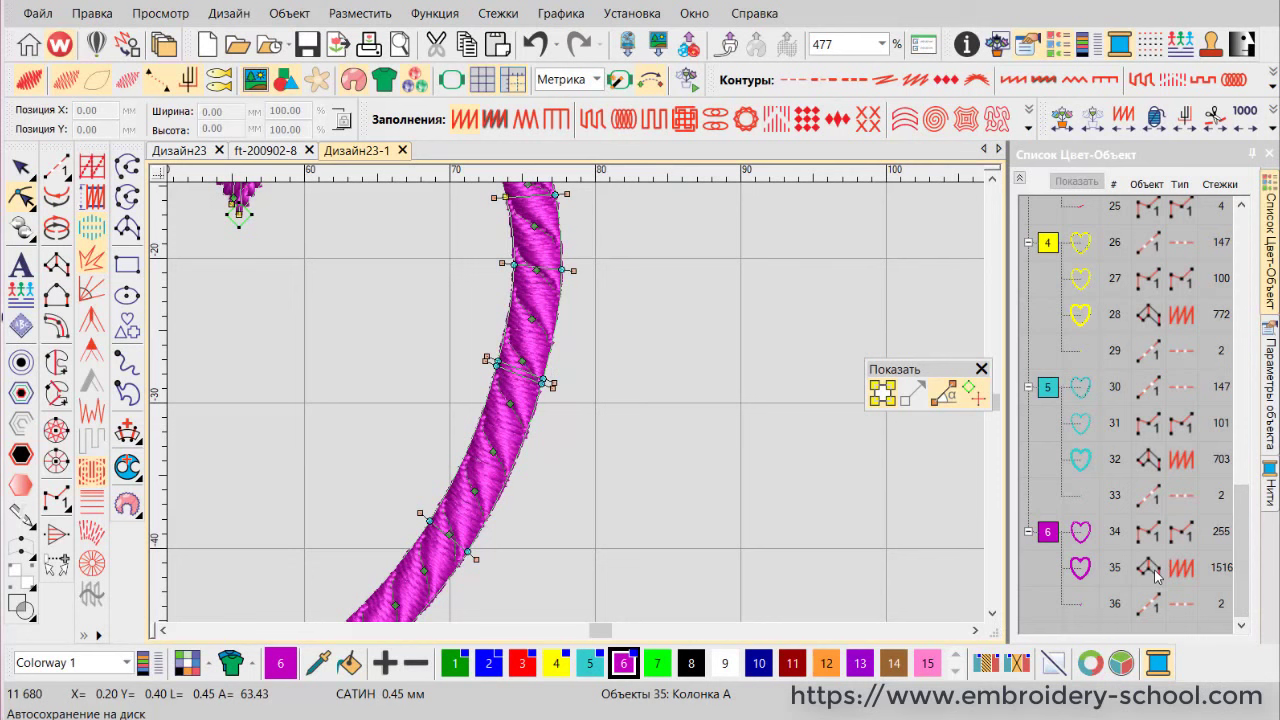
{"action": "key", "text": "Escape"}
{"action": "left_click", "coordinate": [1080, 567]}
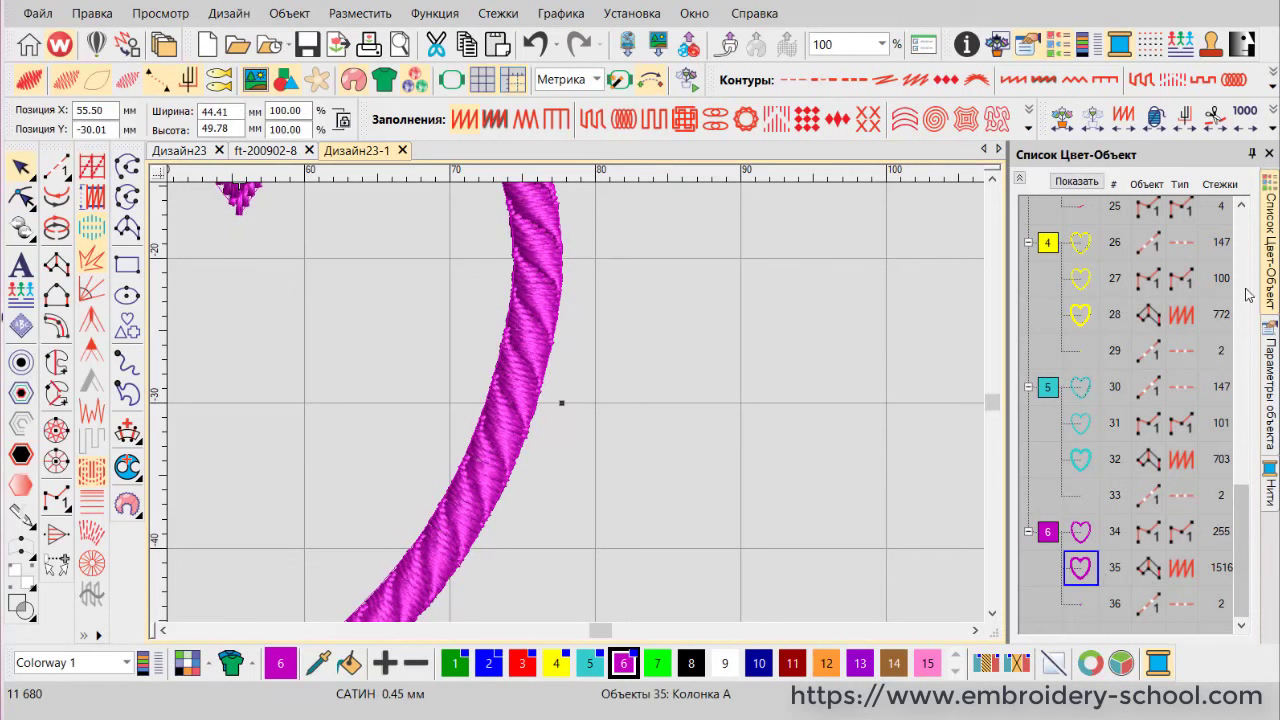
{"action": "scroll", "coordinate": [629, 462], "scroll_direction": "down", "scroll_amount": 3}
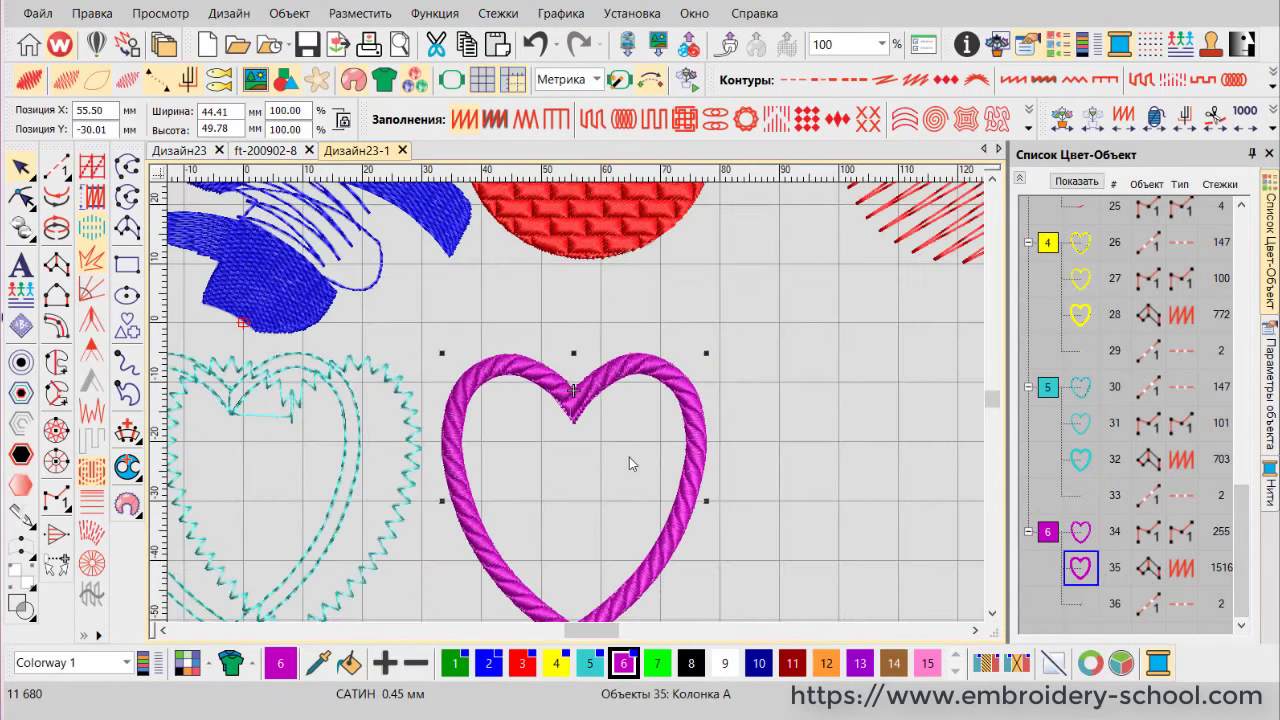
{"action": "scroll", "coordinate": [629, 463], "scroll_direction": "down", "scroll_amount": 3}
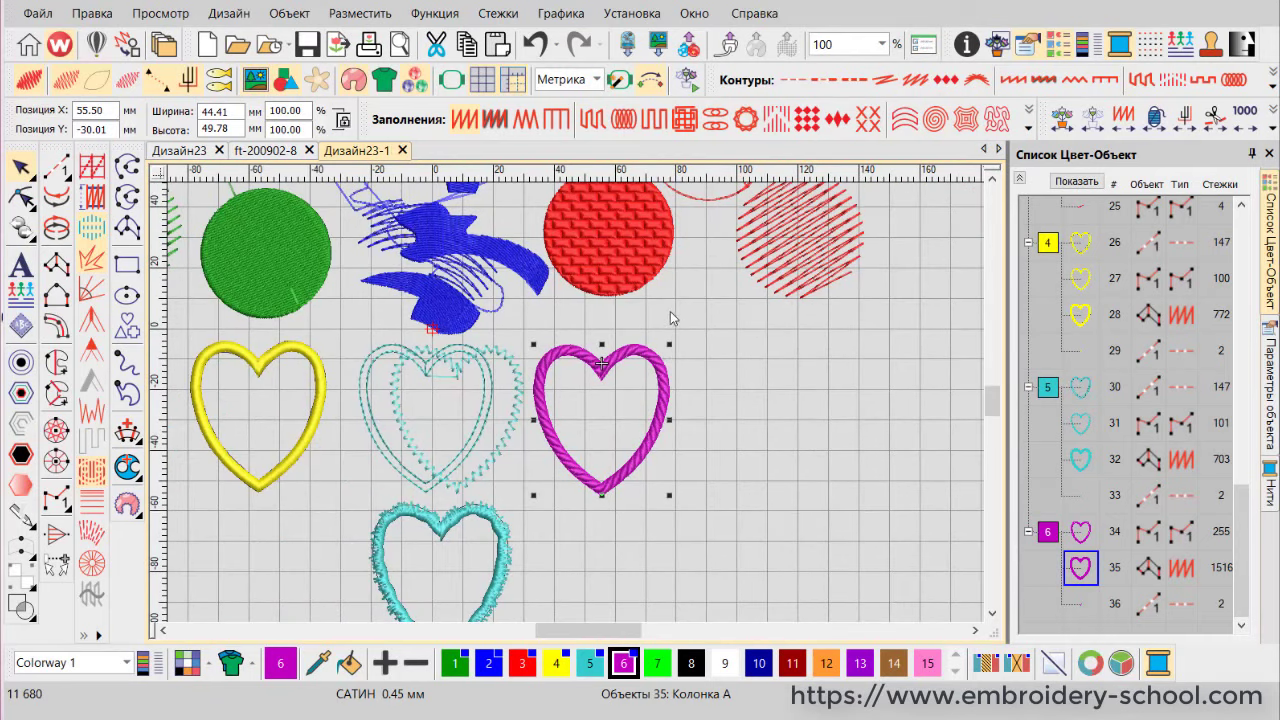
Move the green circle's fill up about 2 mm and switch to the ft-200902-8 design
{"action": "left_click", "coordinate": [274, 258]}
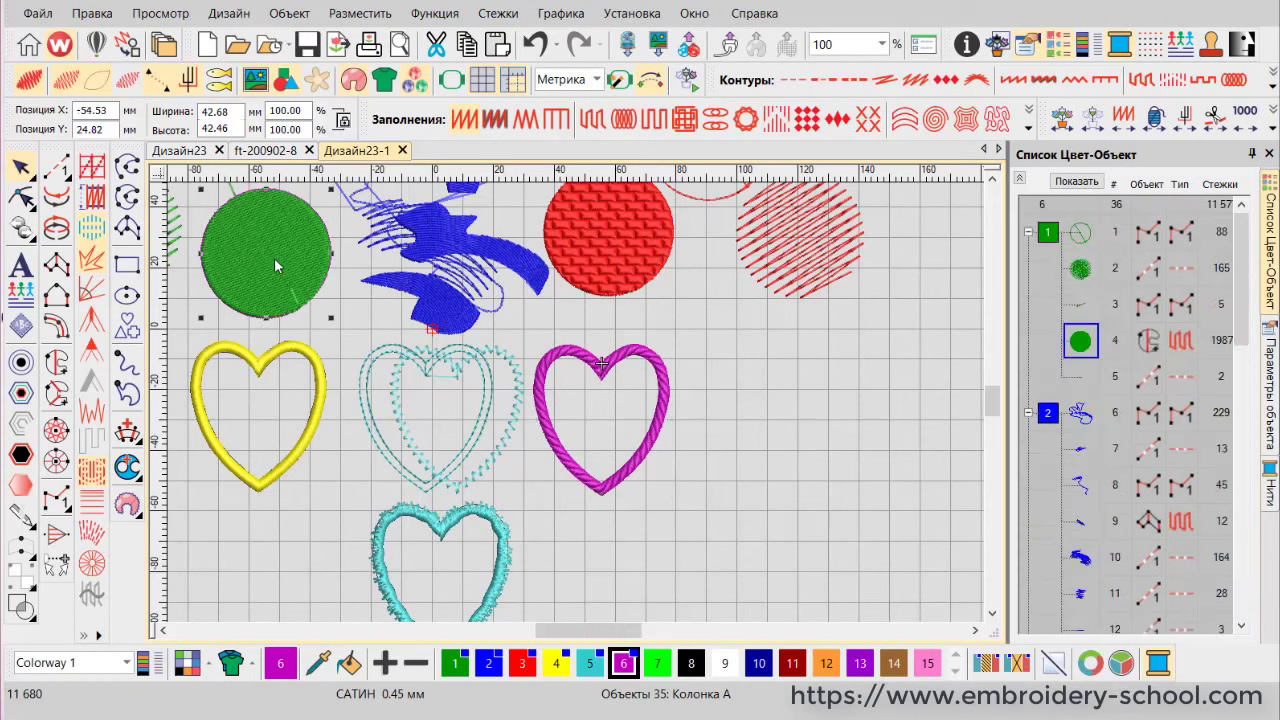
{"action": "mouse_move", "coordinate": [253, 252]}
{"action": "left_mouse_down"}
{"action": "mouse_move", "coordinate": [220, 256]}
{"action": "mouse_move", "coordinate": [252, 245]}
{"action": "left_mouse_up"}
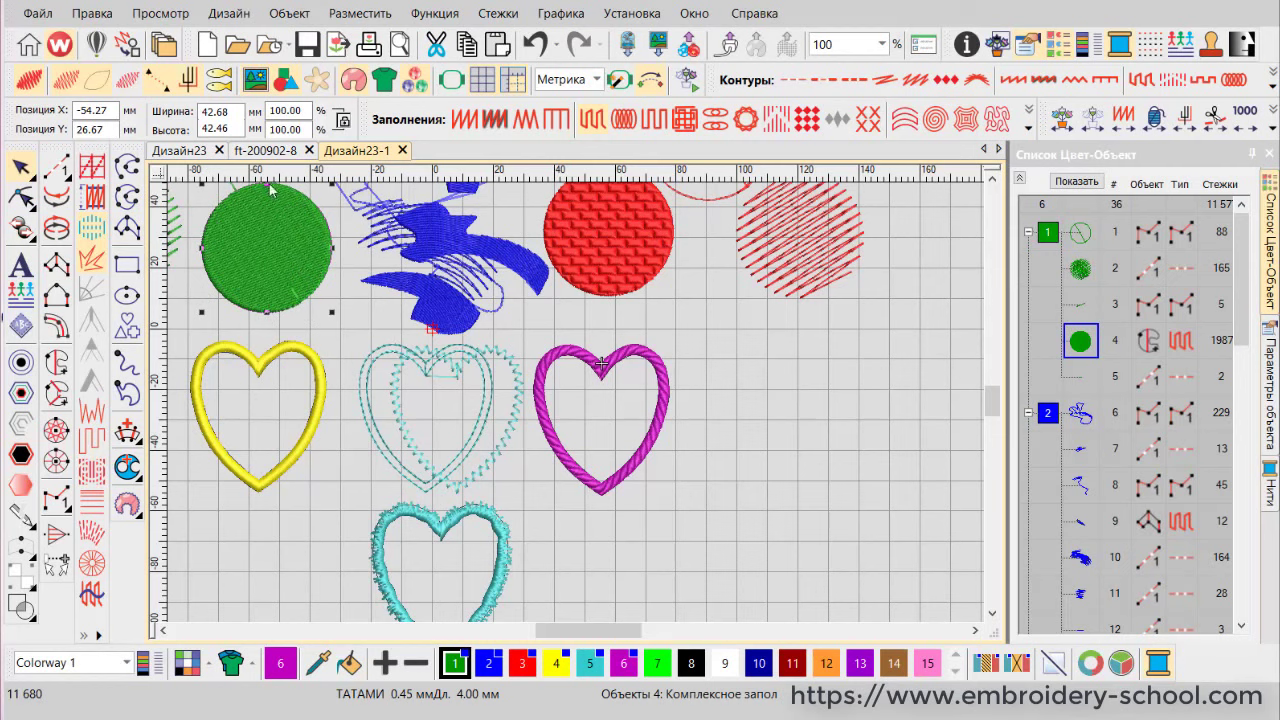
{"action": "left_click", "coordinate": [265, 150]}
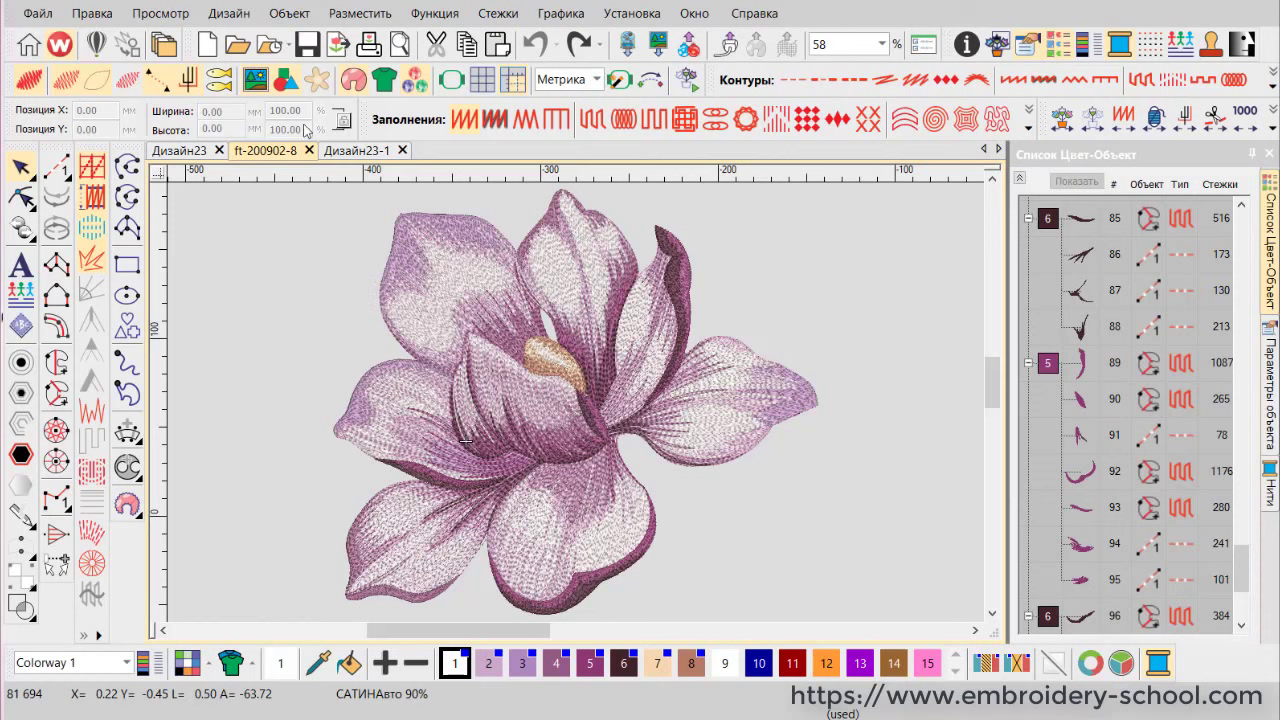
Open the ft-200902-9 design and select manually stitched object 7 in its first colour block
{"action": "left_click", "coordinate": [31, 17]}
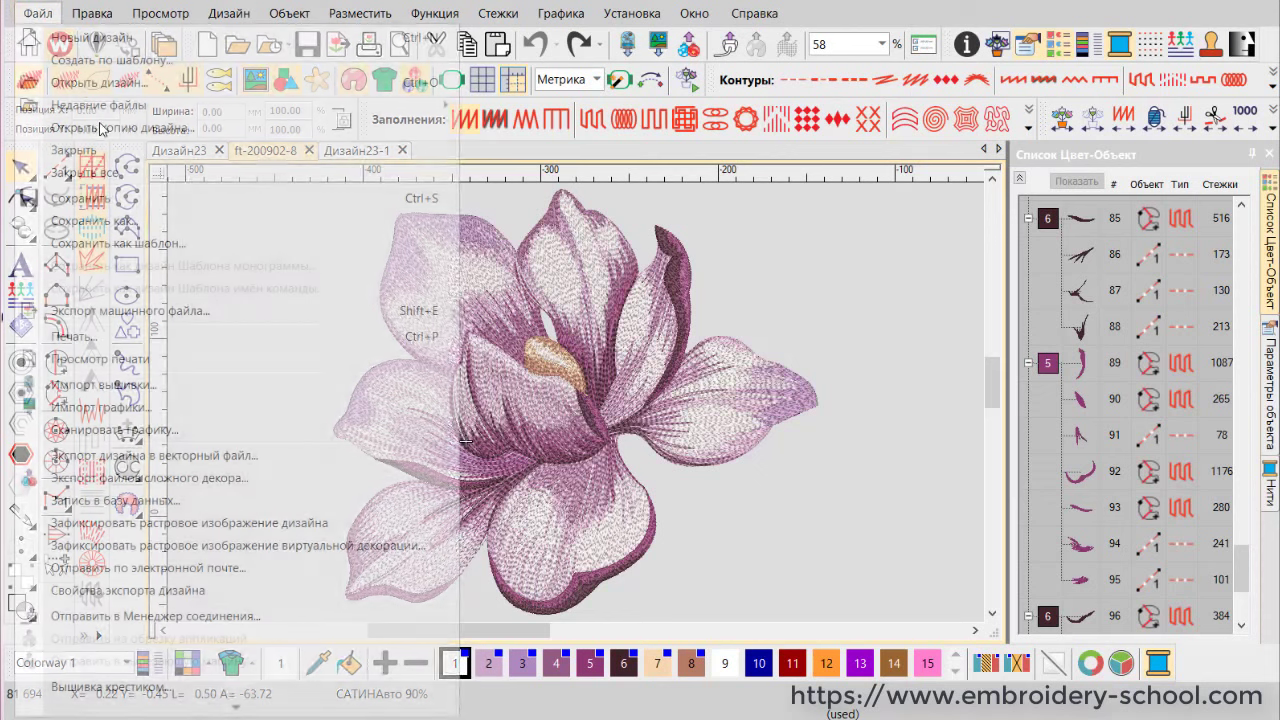
{"action": "left_click", "coordinate": [140, 84]}
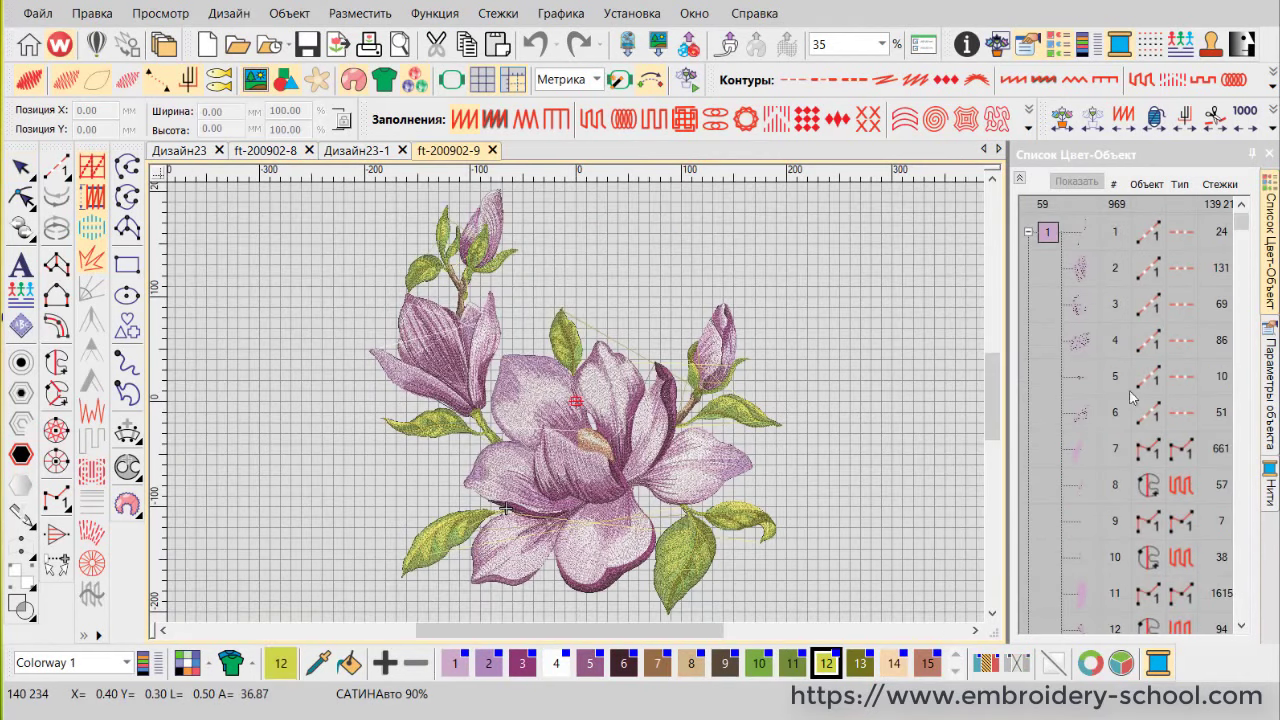
{"action": "left_click", "coordinate": [1079, 448]}
{"action": "scroll", "coordinate": [1133, 480], "scroll_direction": "down", "scroll_amount": 1}
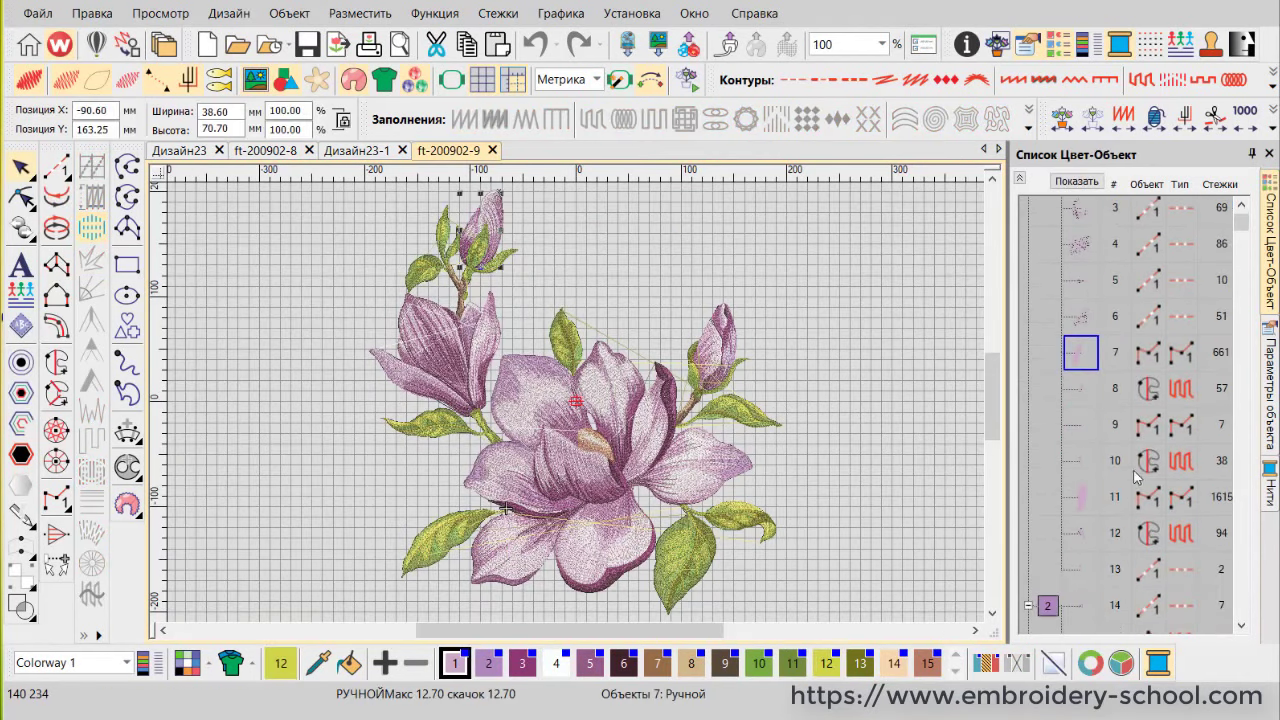
Examine the upper bud's run-stitch pieces in colour 1 by selecting objects 1 to 6 individually
{"action": "left_click", "coordinate": [1092, 318]}
{"action": "left_click", "coordinate": [1083, 245]}
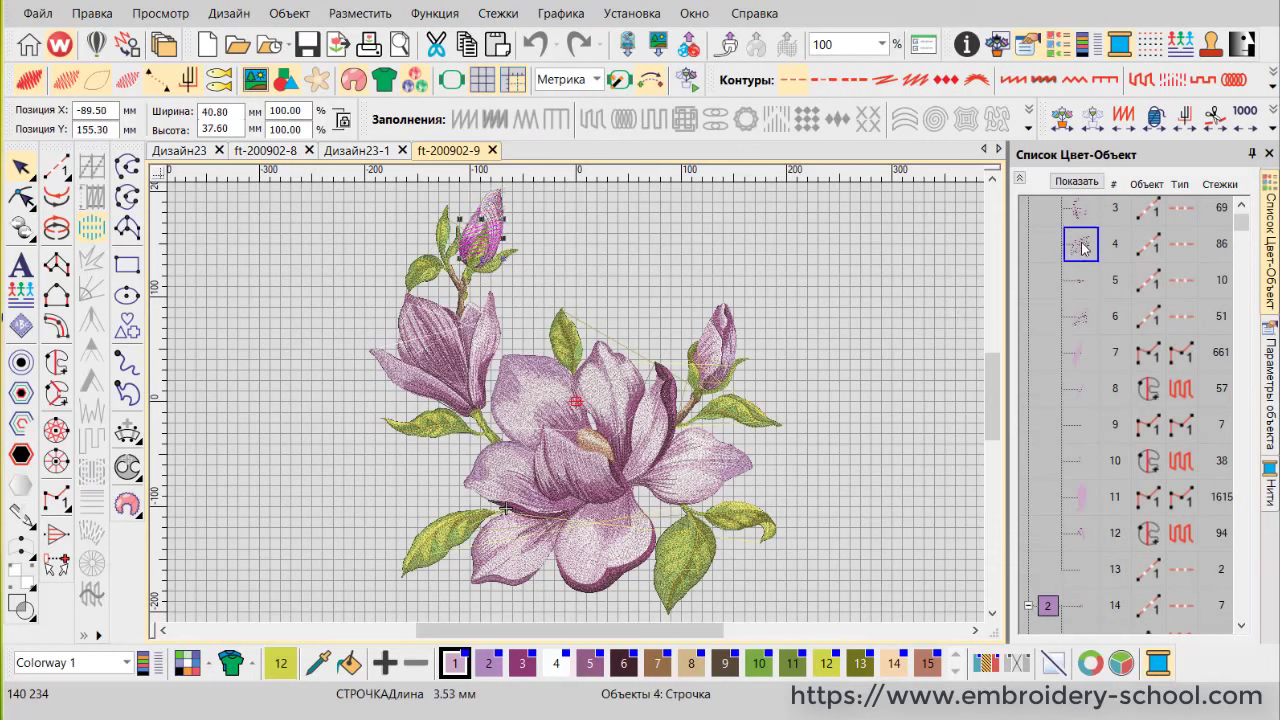
{"action": "left_click", "coordinate": [1086, 330]}
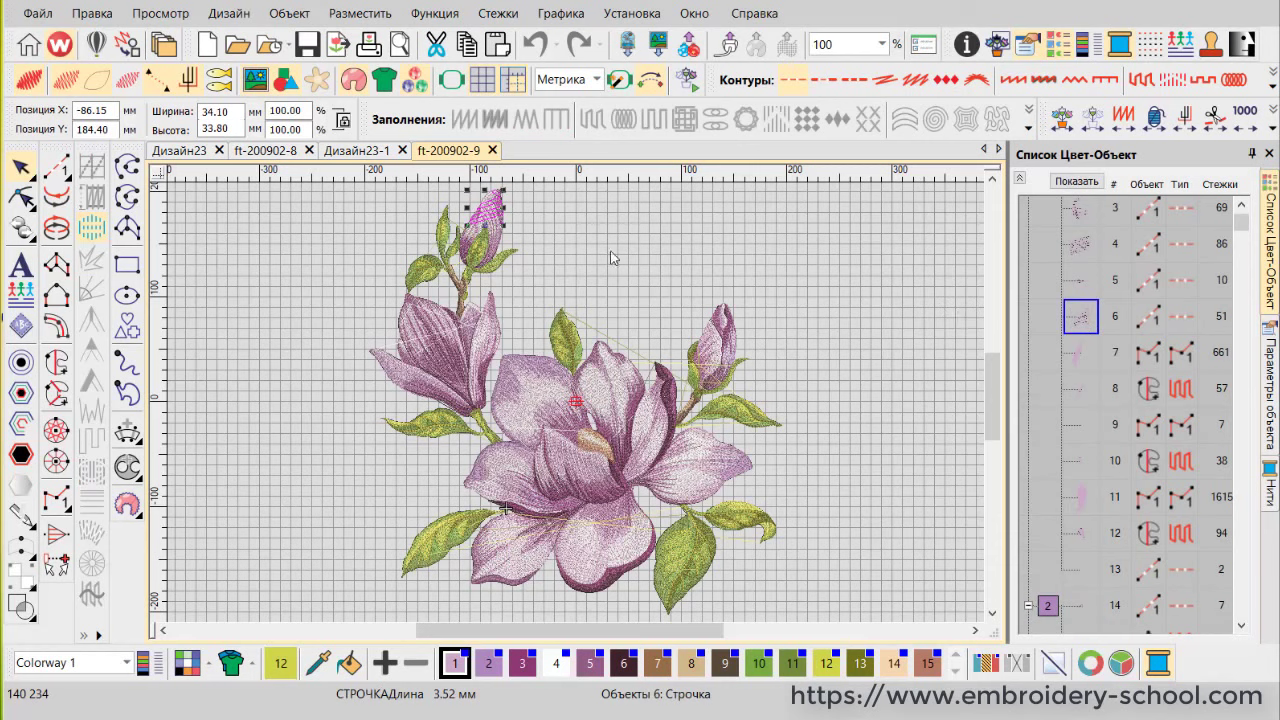
{"action": "scroll", "coordinate": [1240, 225], "scroll_direction": "up", "scroll_amount": 1}
{"action": "left_click", "coordinate": [1085, 236]}
{"action": "key", "text": "Down"}
{"action": "key", "text": "Down"}
{"action": "key", "text": "Down"}
{"action": "key", "text": "Down"}
{"action": "key", "text": "Down"}
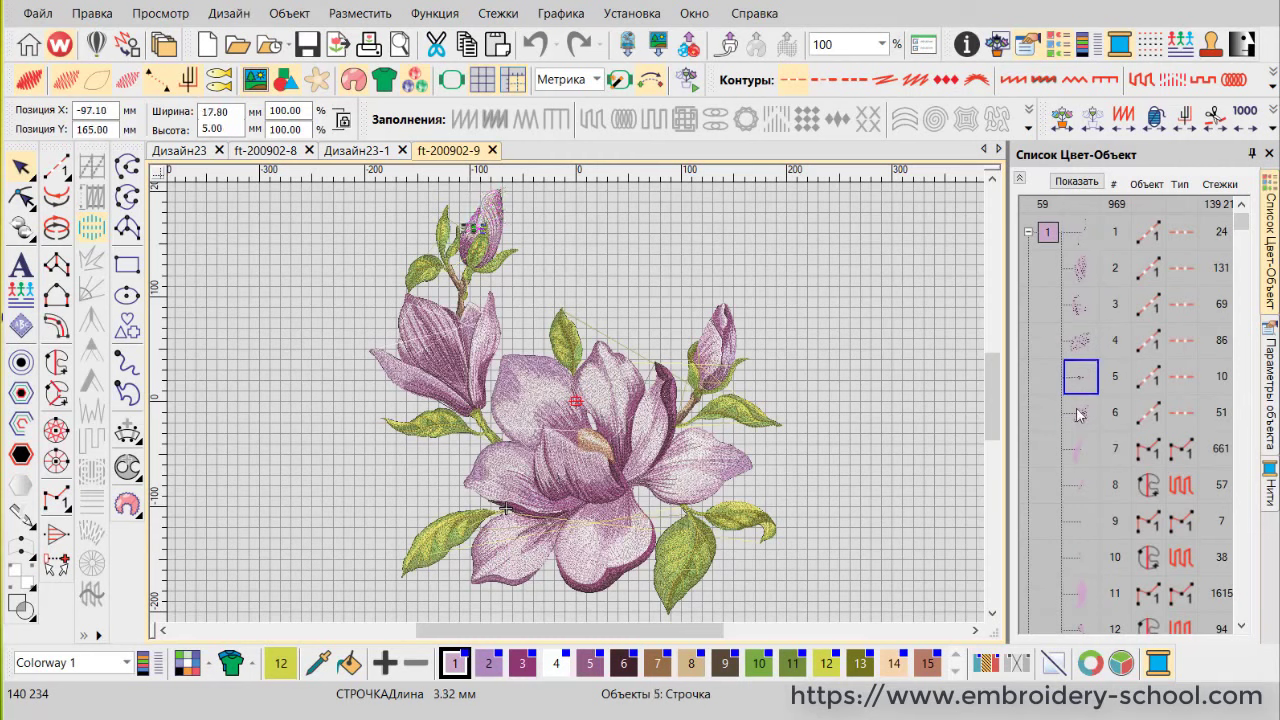
Select complex-fill object 12 at the upper bud's tip to check its type, then clear the selection
{"action": "scroll", "coordinate": [1085, 438], "scroll_direction": "down", "scroll_amount": 4}
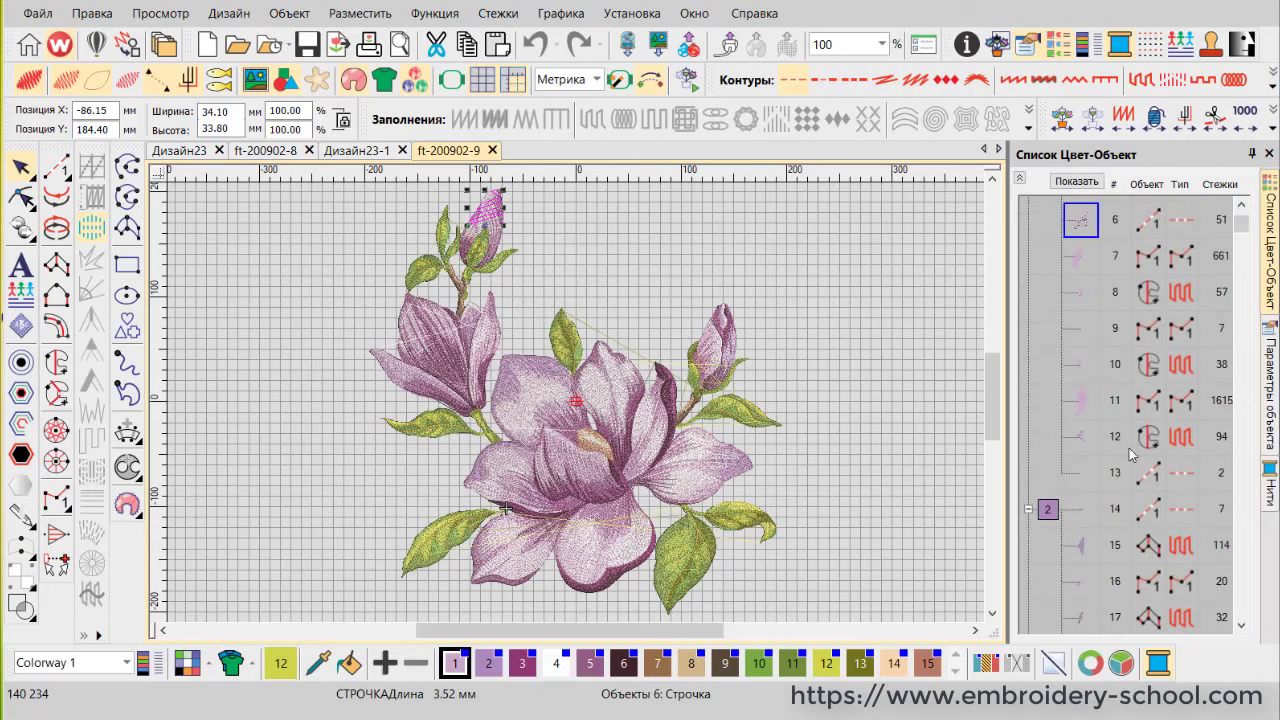
{"action": "left_click", "coordinate": [1080, 437]}
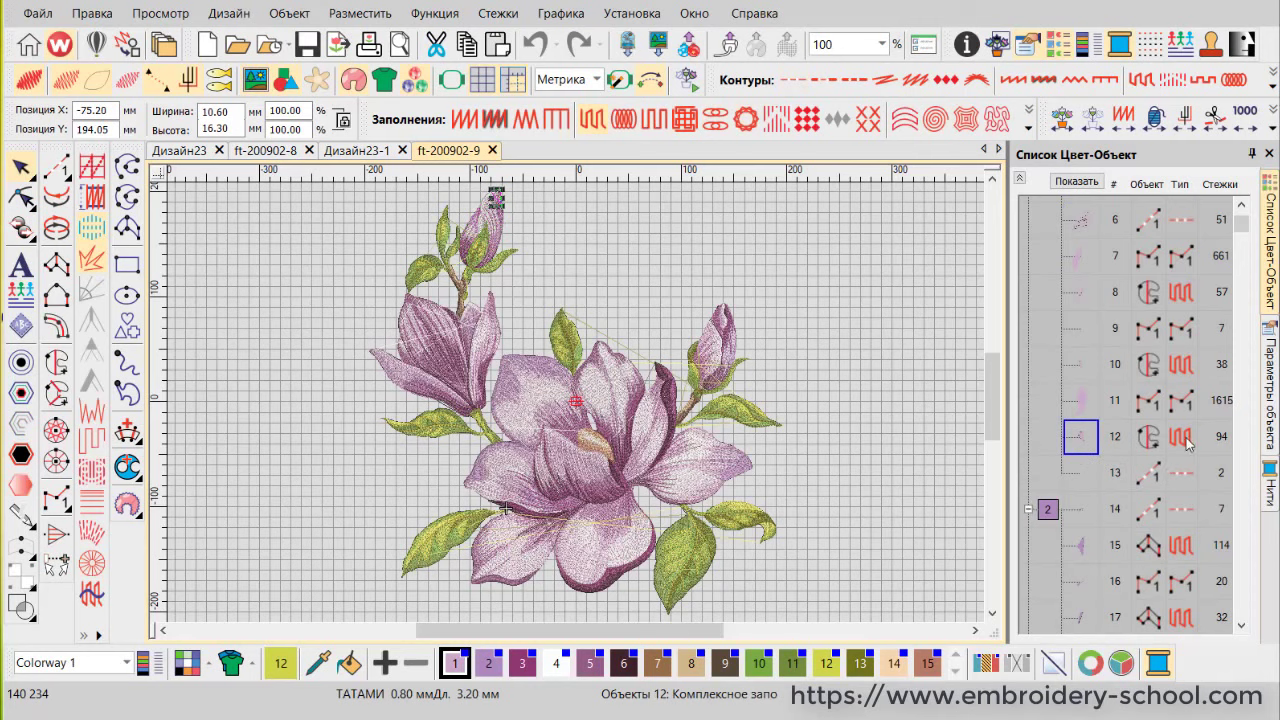
{"action": "key", "text": "Escape"}
Examine the upper stem's pieces up close by selecting brown complex-fill object 51 and dark column object 69
{"action": "scroll", "coordinate": [1110, 383], "scroll_direction": "down", "scroll_amount": 12}
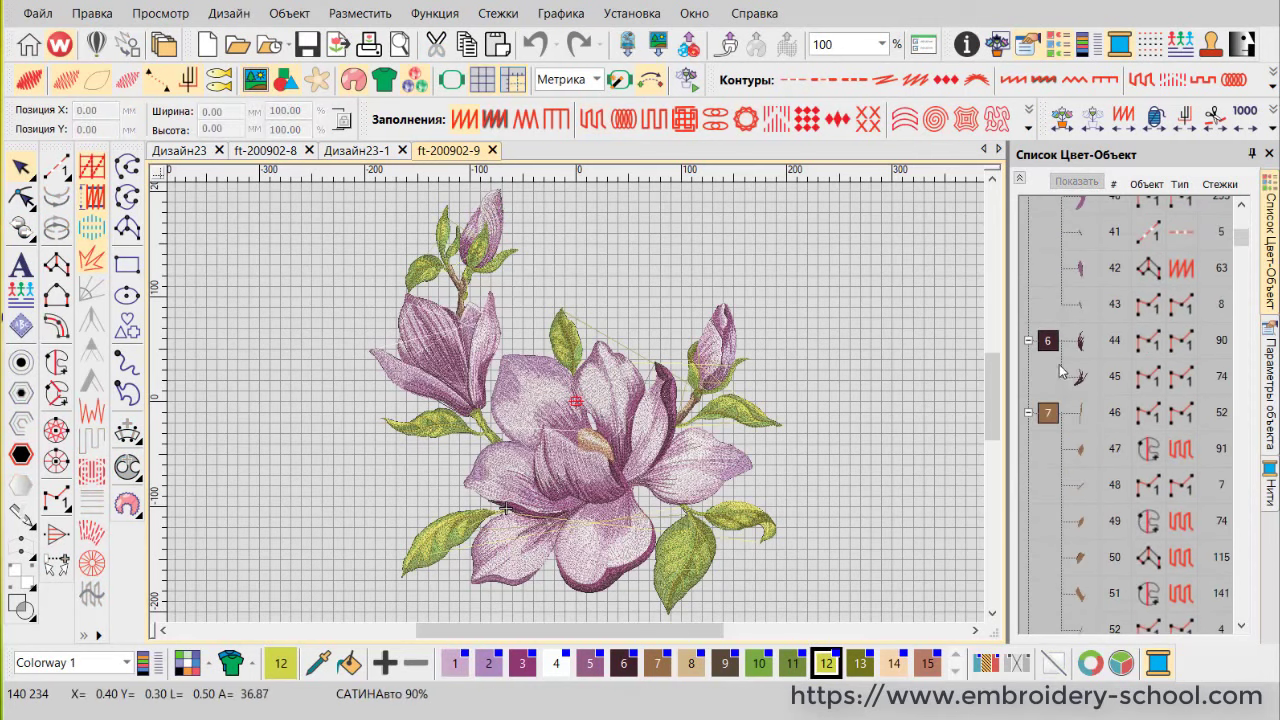
{"action": "scroll", "coordinate": [1140, 510], "scroll_direction": "down", "scroll_amount": 3}
{"action": "left_click", "coordinate": [1083, 308]}
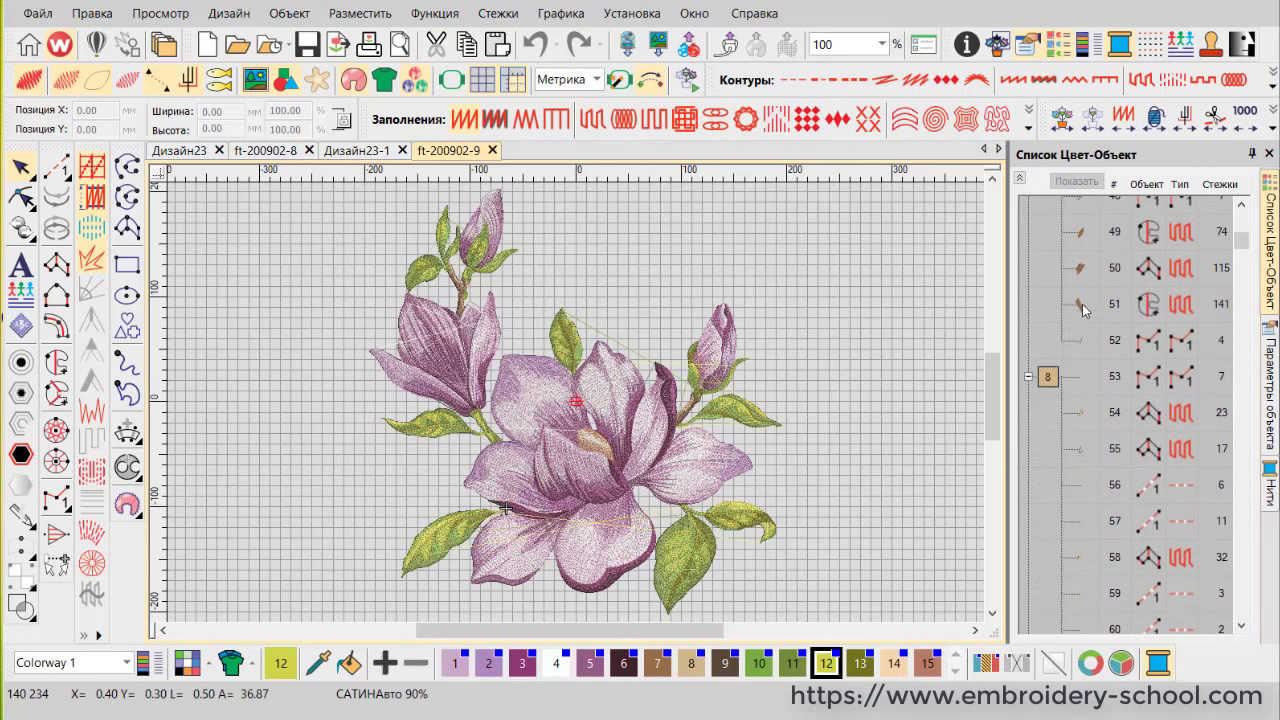
{"action": "scroll", "coordinate": [458, 288], "scroll_direction": "up", "scroll_amount": 2}
{"action": "scroll", "coordinate": [440, 410], "scroll_direction": "up", "scroll_amount": 2}
{"action": "scroll", "coordinate": [330, 348], "scroll_direction": "down", "scroll_amount": 3}
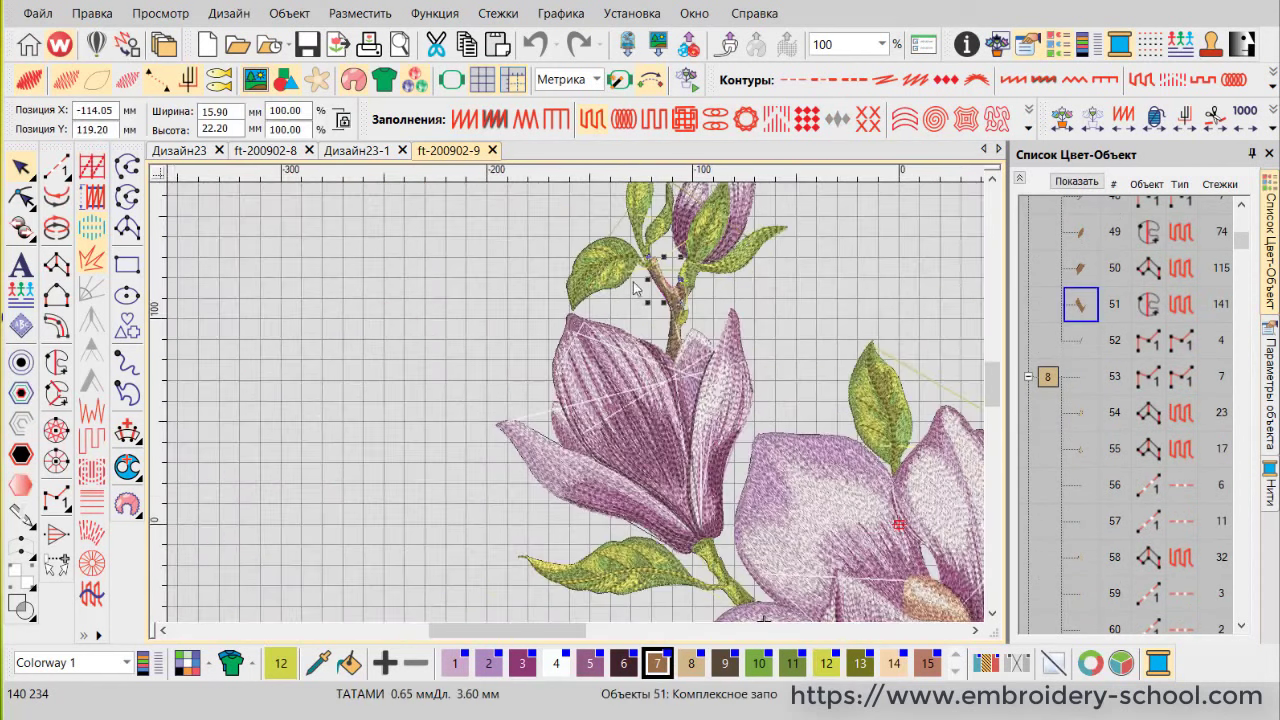
{"action": "scroll", "coordinate": [638, 288], "scroll_direction": "up", "scroll_amount": 2}
{"action": "scroll", "coordinate": [645, 408], "scroll_direction": "up", "scroll_amount": 1}
{"action": "left_click", "coordinate": [535, 388]}
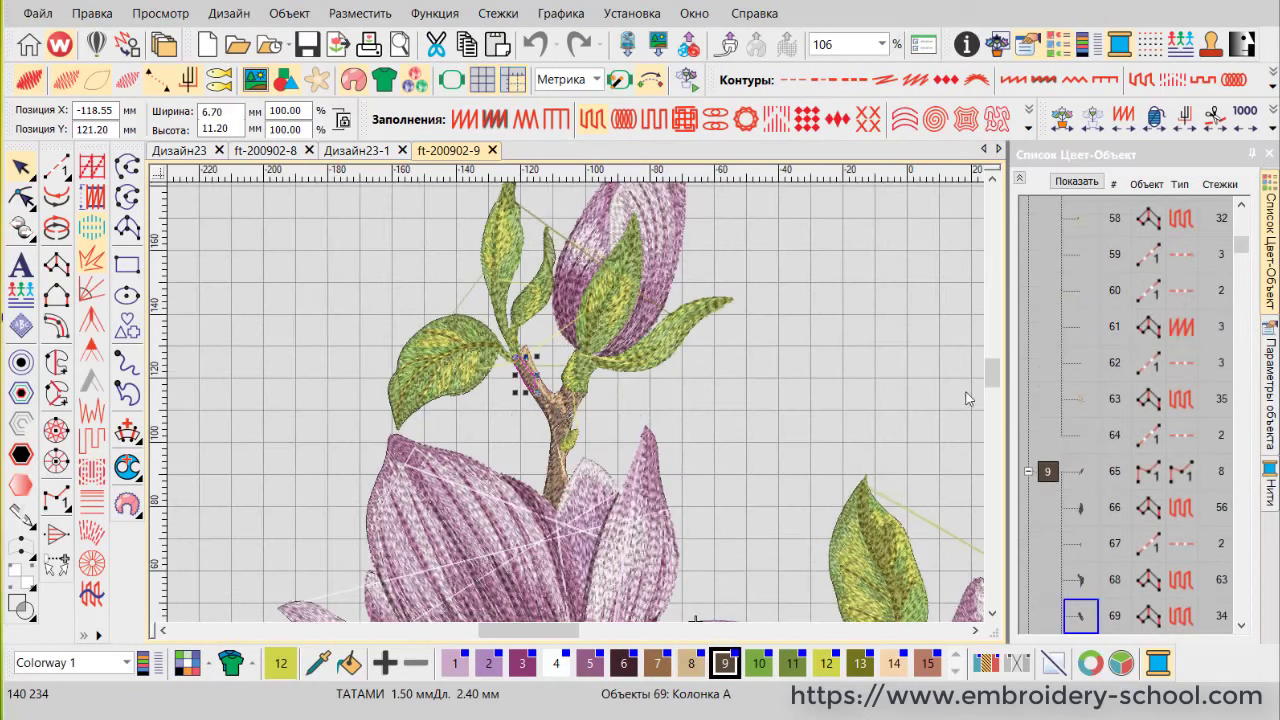
Select the green column object along the upper leaf's edge to examine its recognised shape, then clear the selection
{"action": "scroll", "coordinate": [1150, 565], "scroll_direction": "down", "scroll_amount": 5}
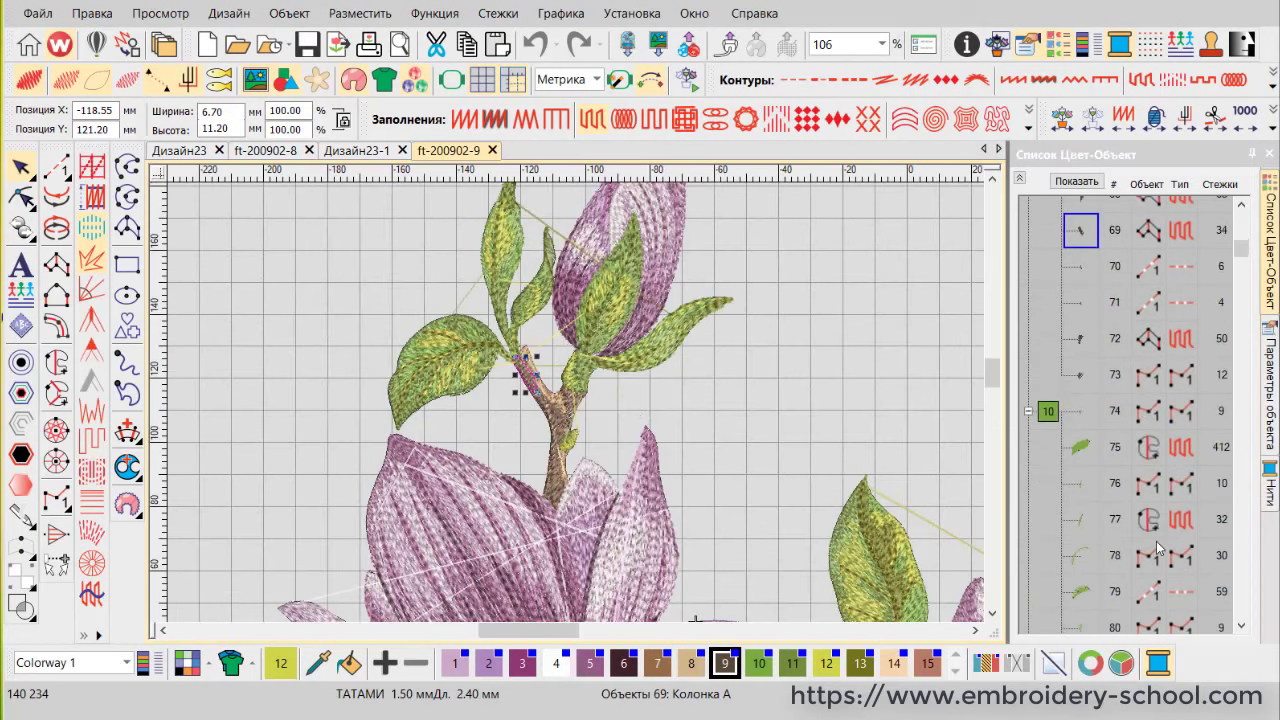
{"action": "left_click", "coordinate": [1080, 256]}
{"action": "left_click", "coordinate": [1082, 471]}
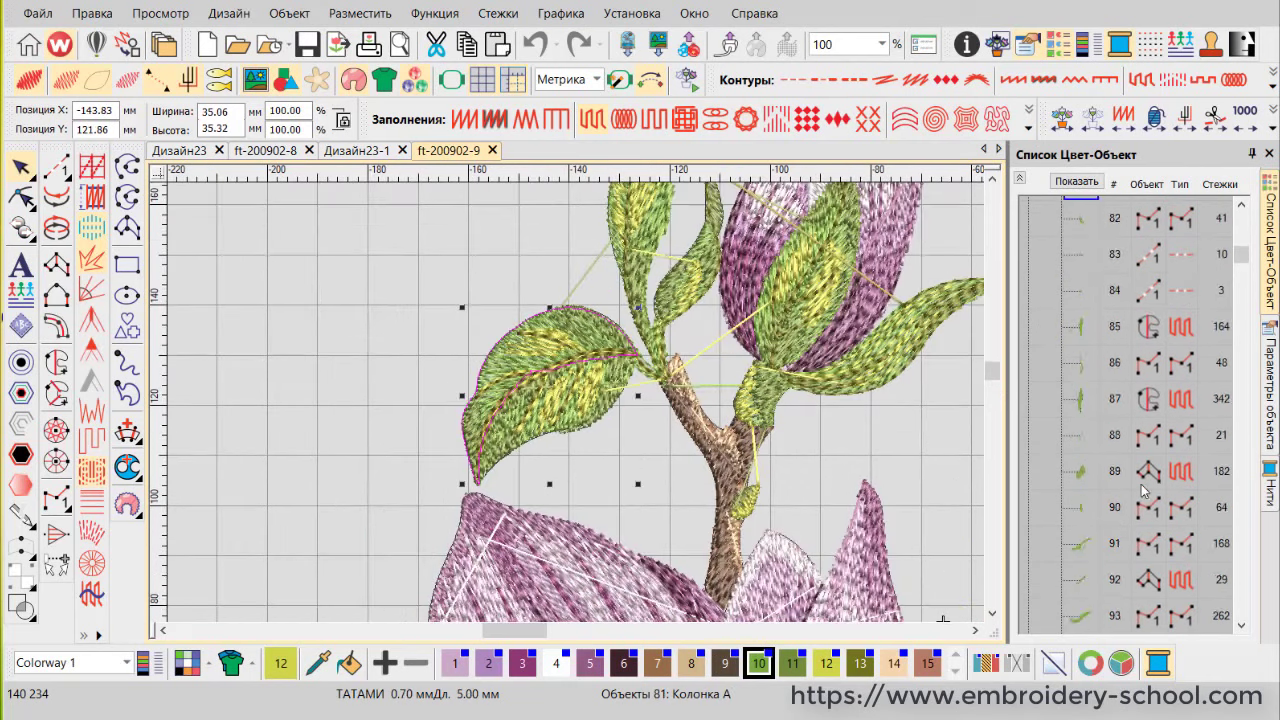
{"action": "scroll", "coordinate": [1135, 497], "scroll_direction": "down", "scroll_amount": 3}
{"action": "scroll", "coordinate": [1135, 497], "scroll_direction": "down", "scroll_amount": 3}
{"action": "left_click", "coordinate": [862, 453]}
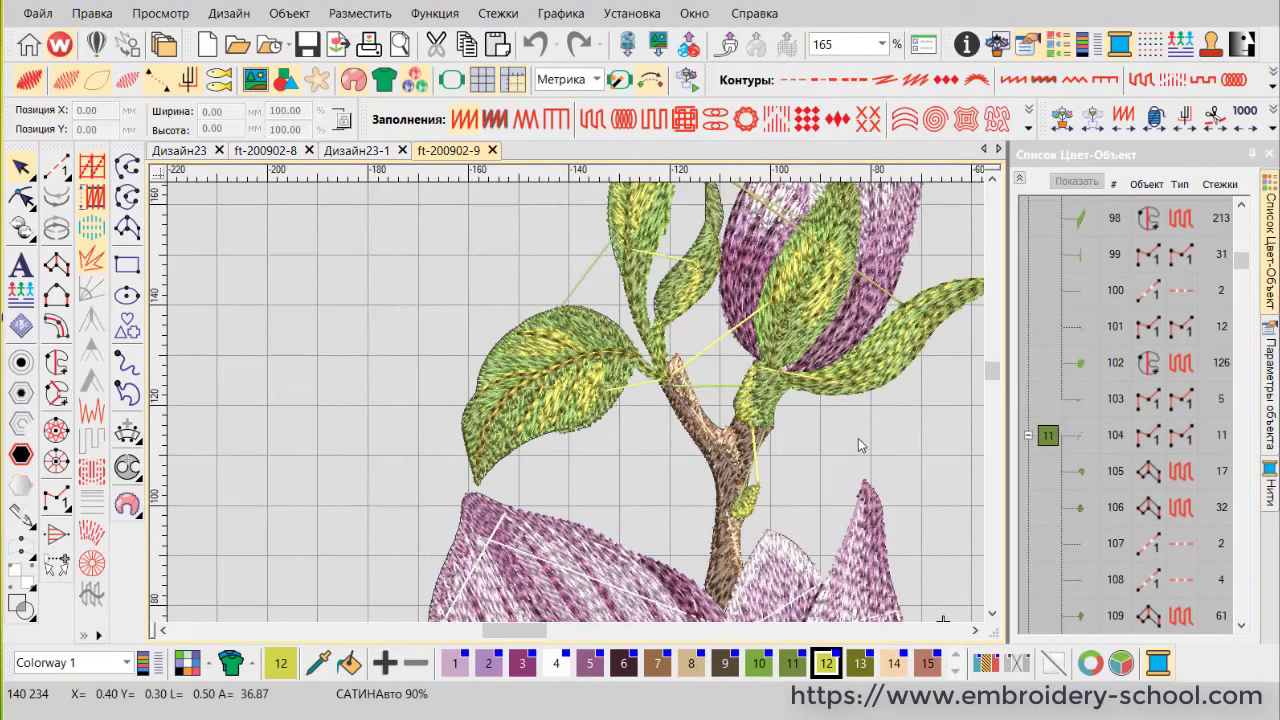
Fit the whole magnolia design in view, switch back to ft-200902-8, and select objects 90 and 96 to examine them
{"action": "key", "text": "0"}
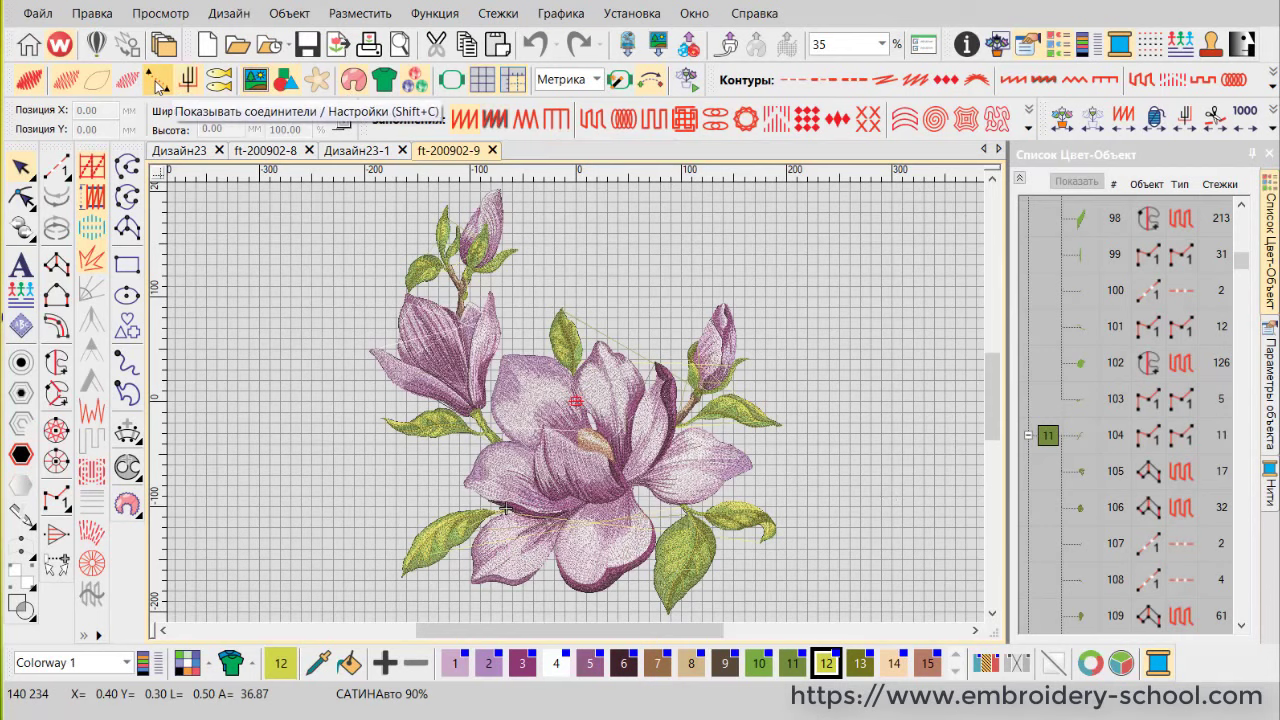
{"action": "key", "text": "ctrl+Tab"}
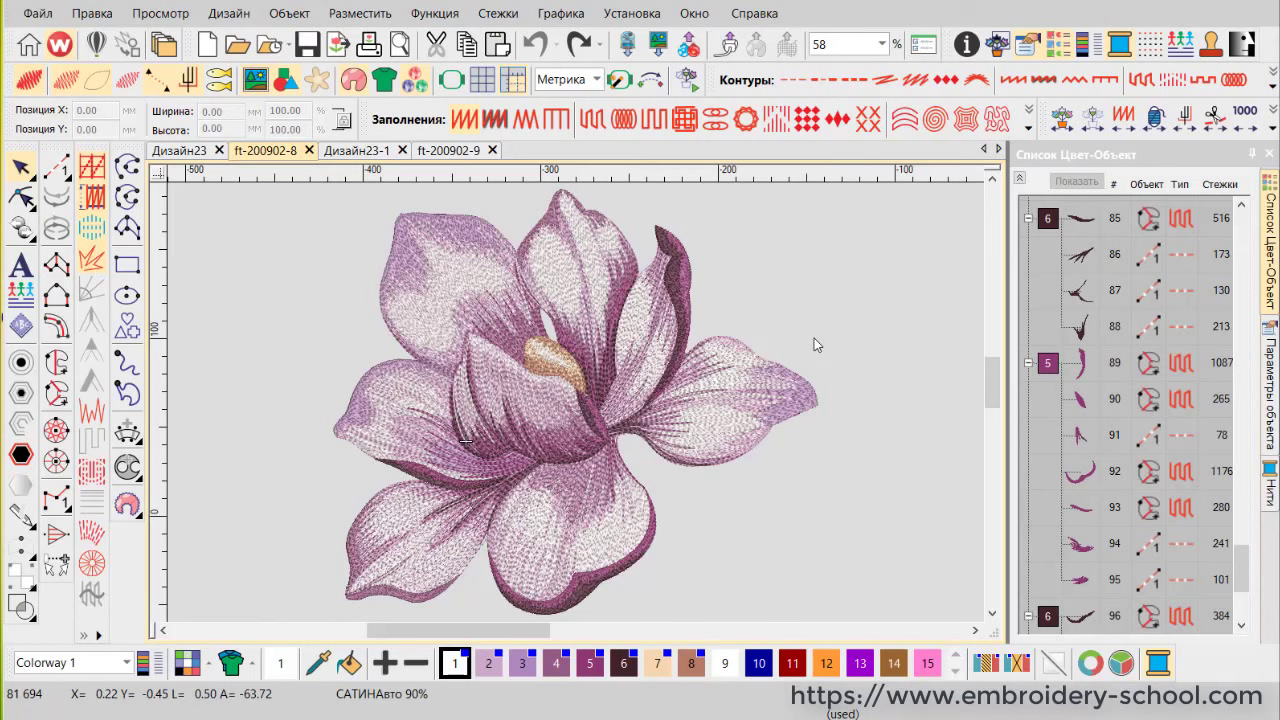
{"action": "left_click", "coordinate": [1097, 400]}
{"action": "scroll", "coordinate": [1100, 410], "scroll_direction": "down", "scroll_amount": 3}
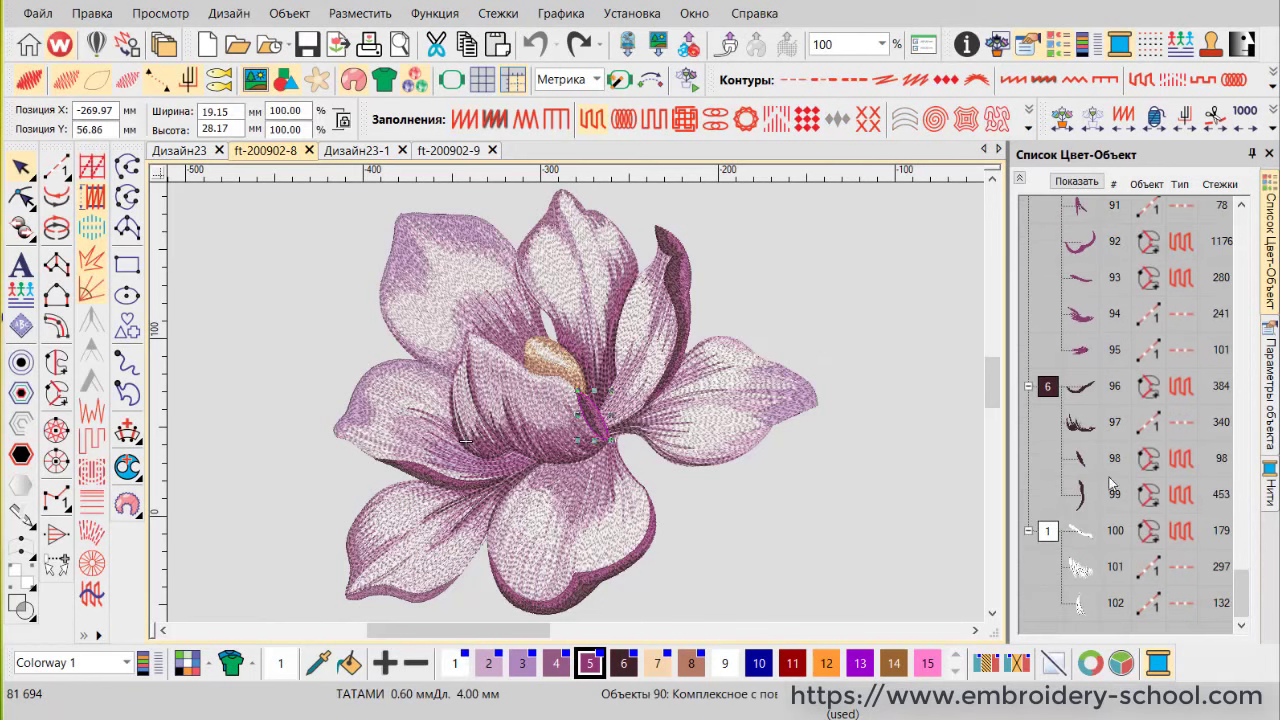
{"action": "left_click", "coordinate": [1076, 392]}
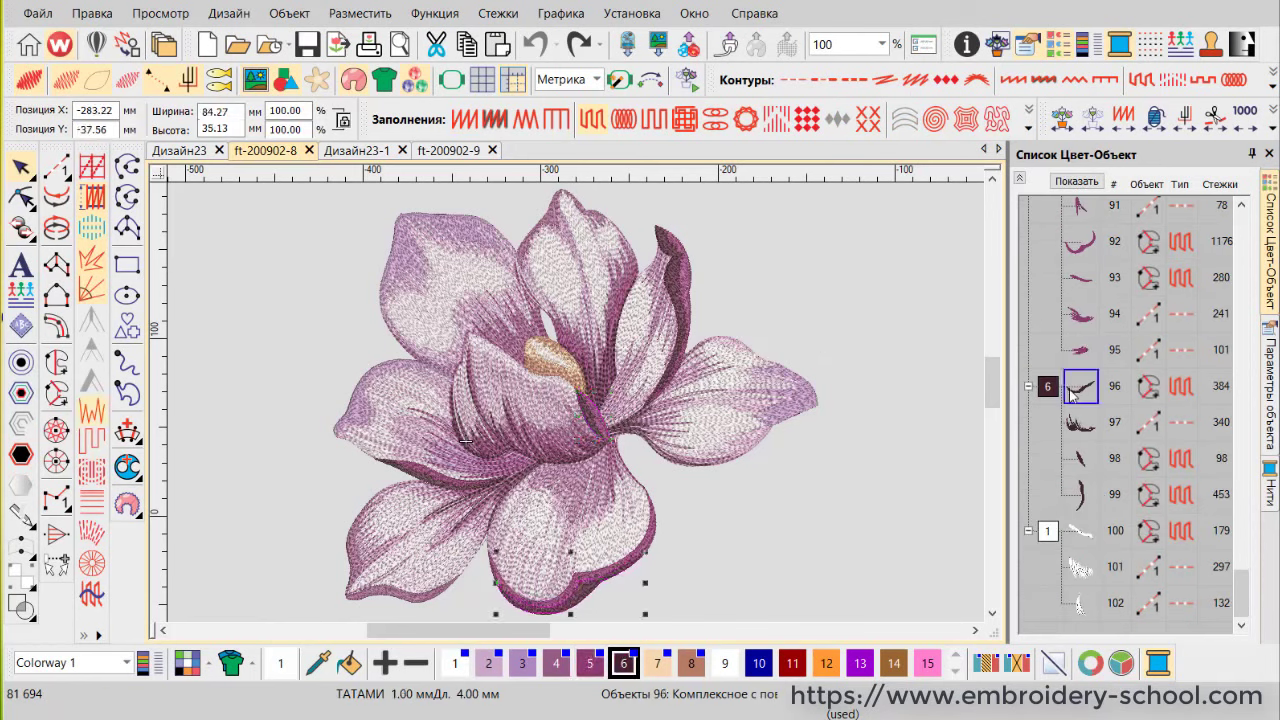